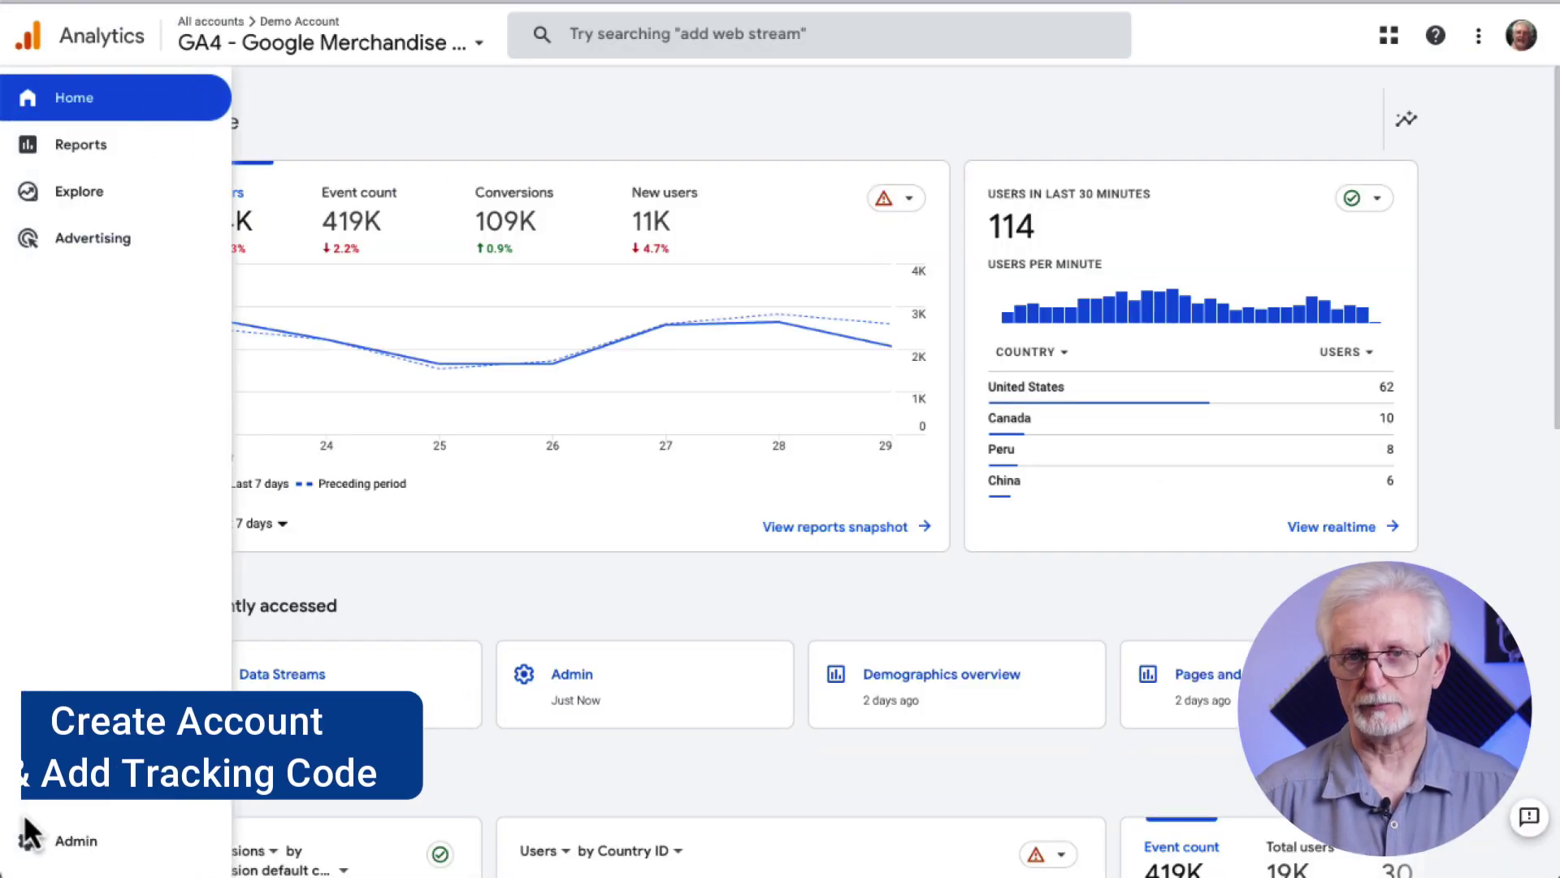
# Via Admin > Data Streams, show the North America & Canada Website stream's Google tag instructions.
pyautogui.click(32, 845)
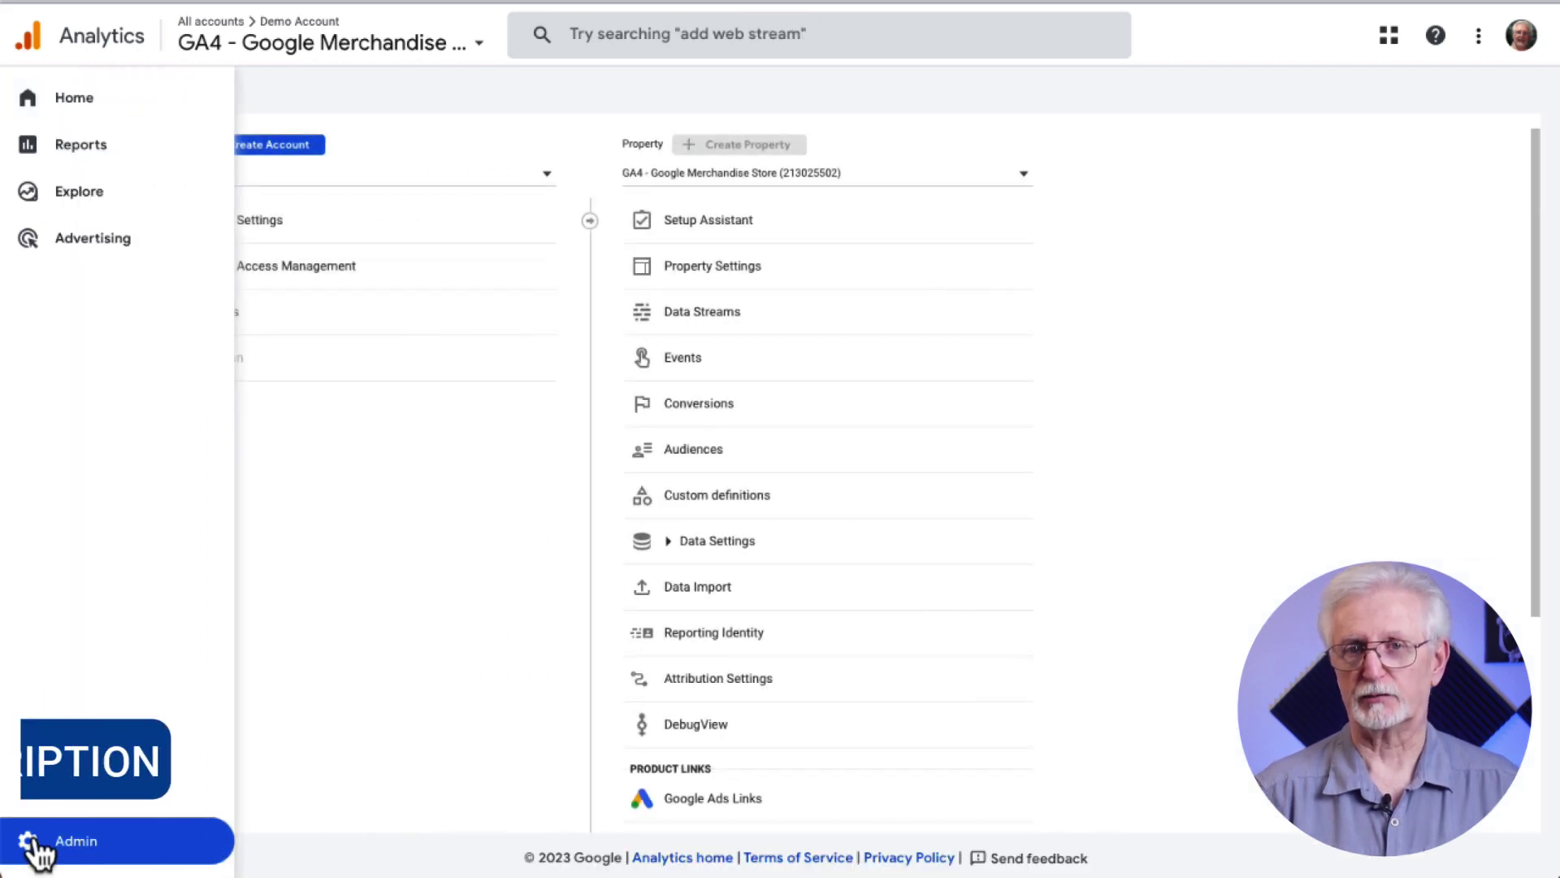
pyautogui.click(660, 329)
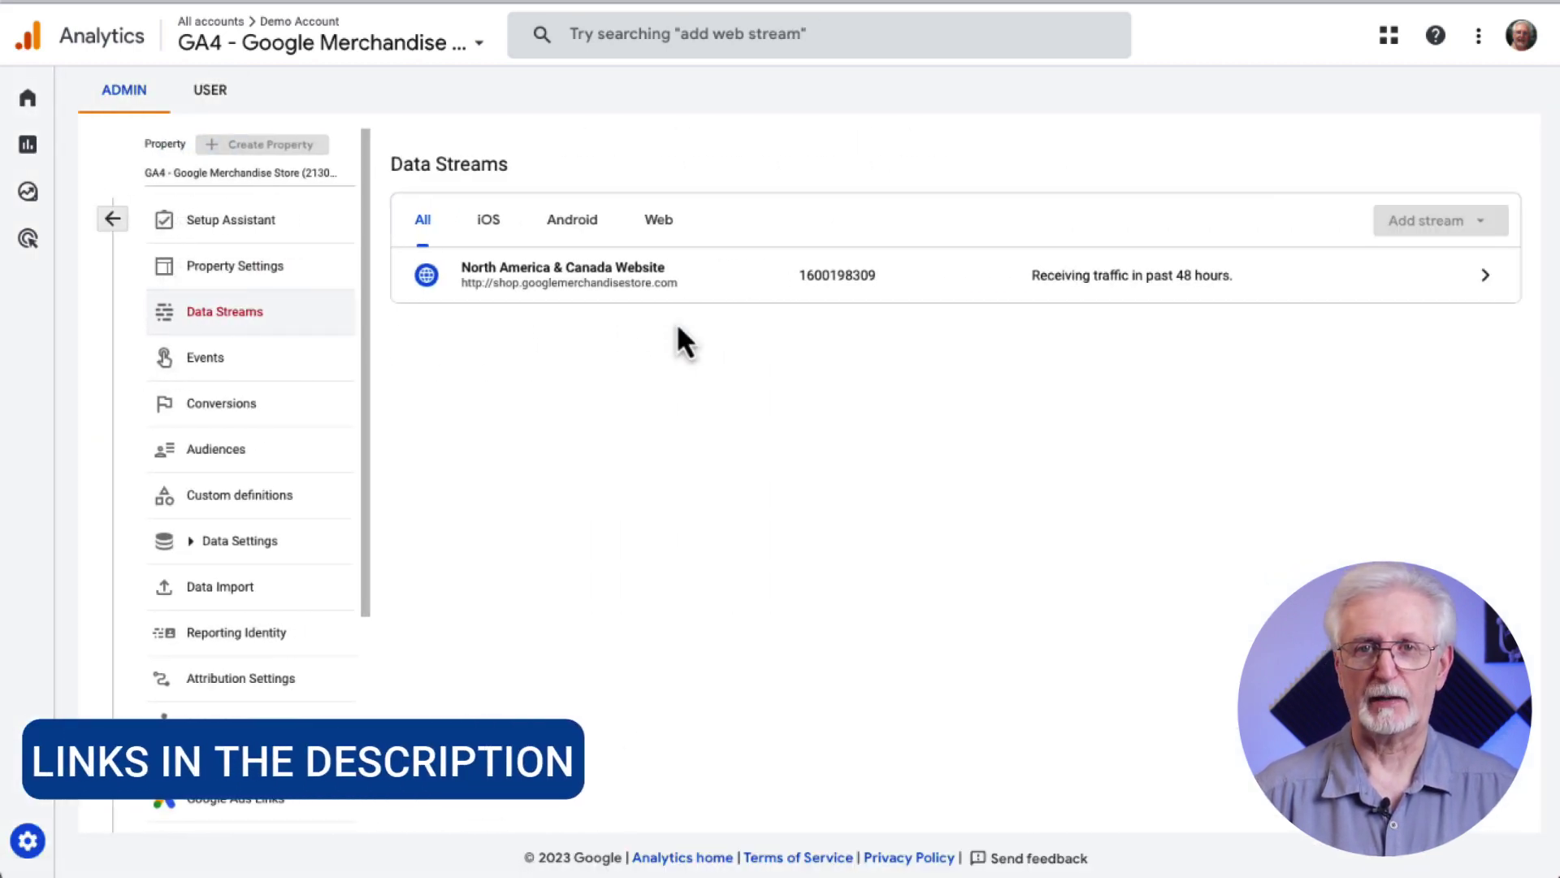
pyautogui.click(677, 286)
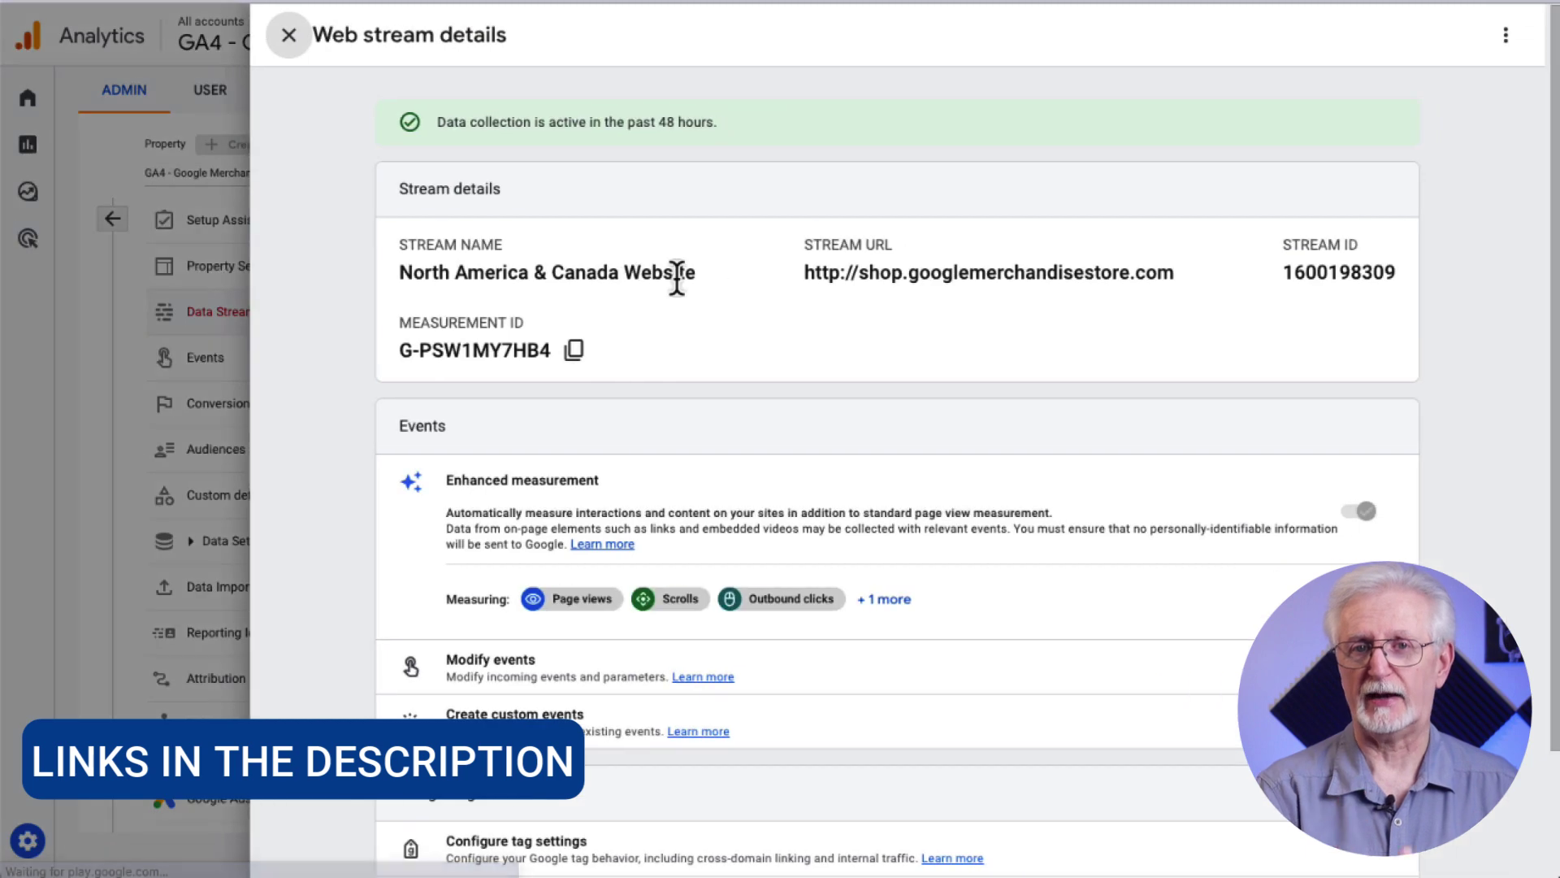
pyautogui.scroll(-2, 690, 325)
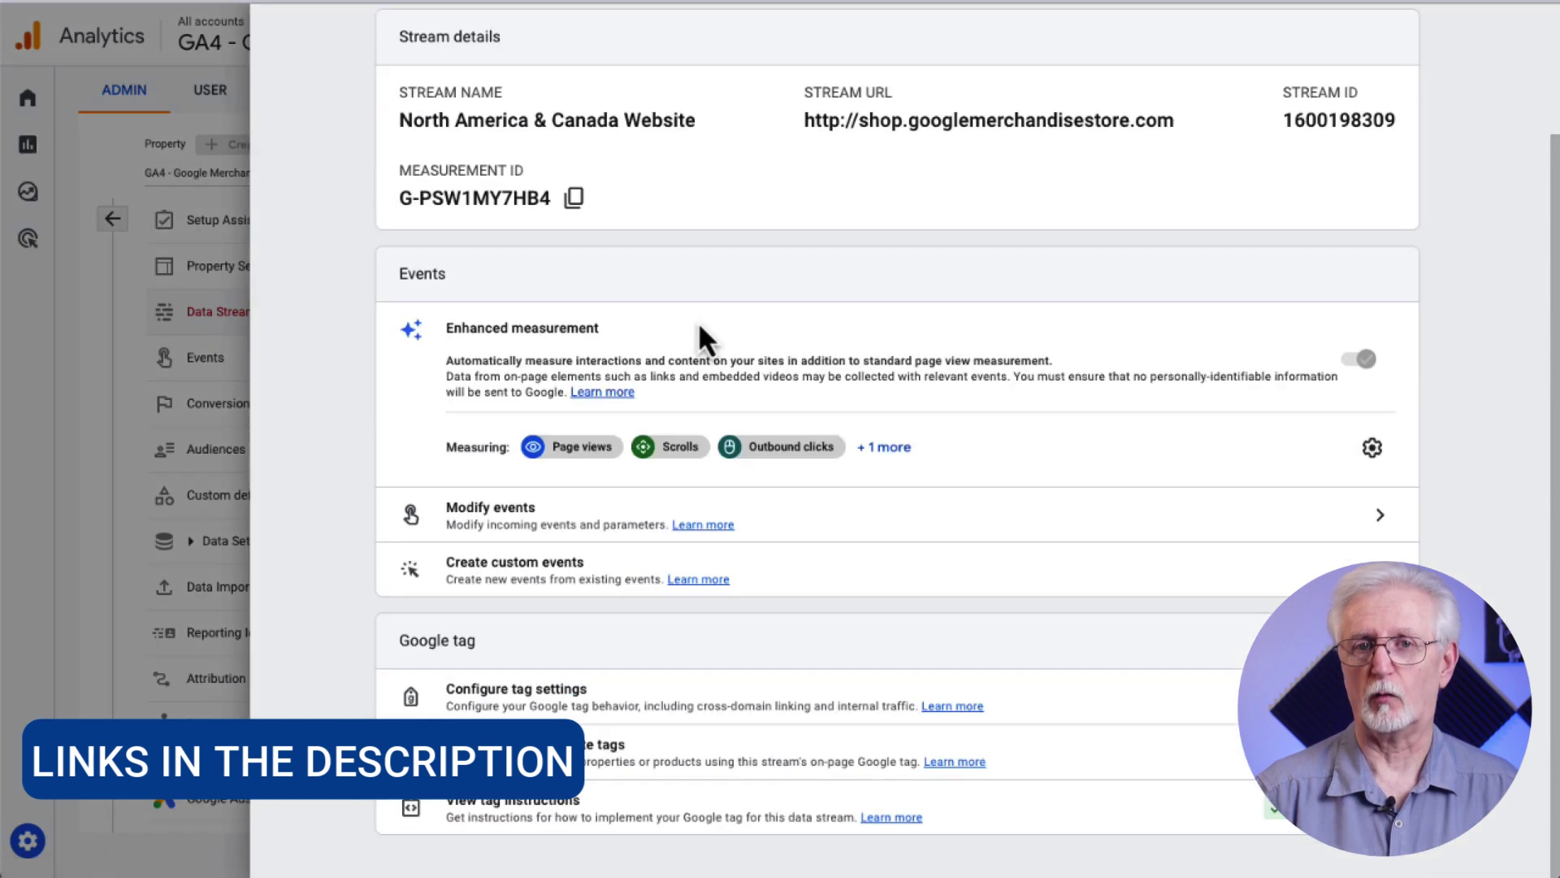
pyautogui.click(622, 816)
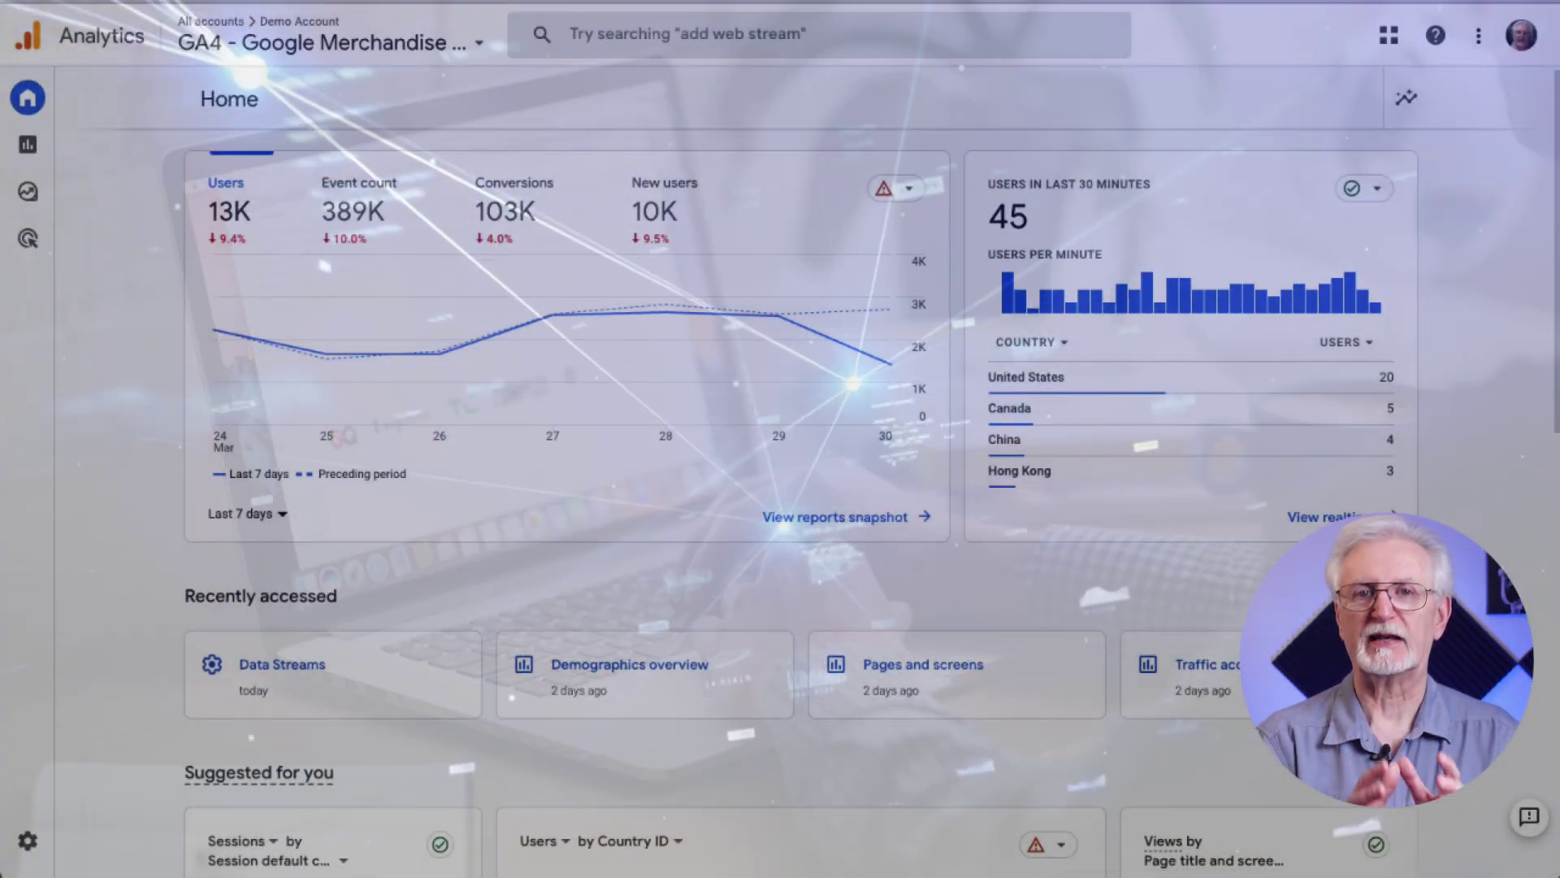
# Scroll through the Merchandise Store demo property's Home overview cards.
pyautogui.scroll(-3, 780, 487)
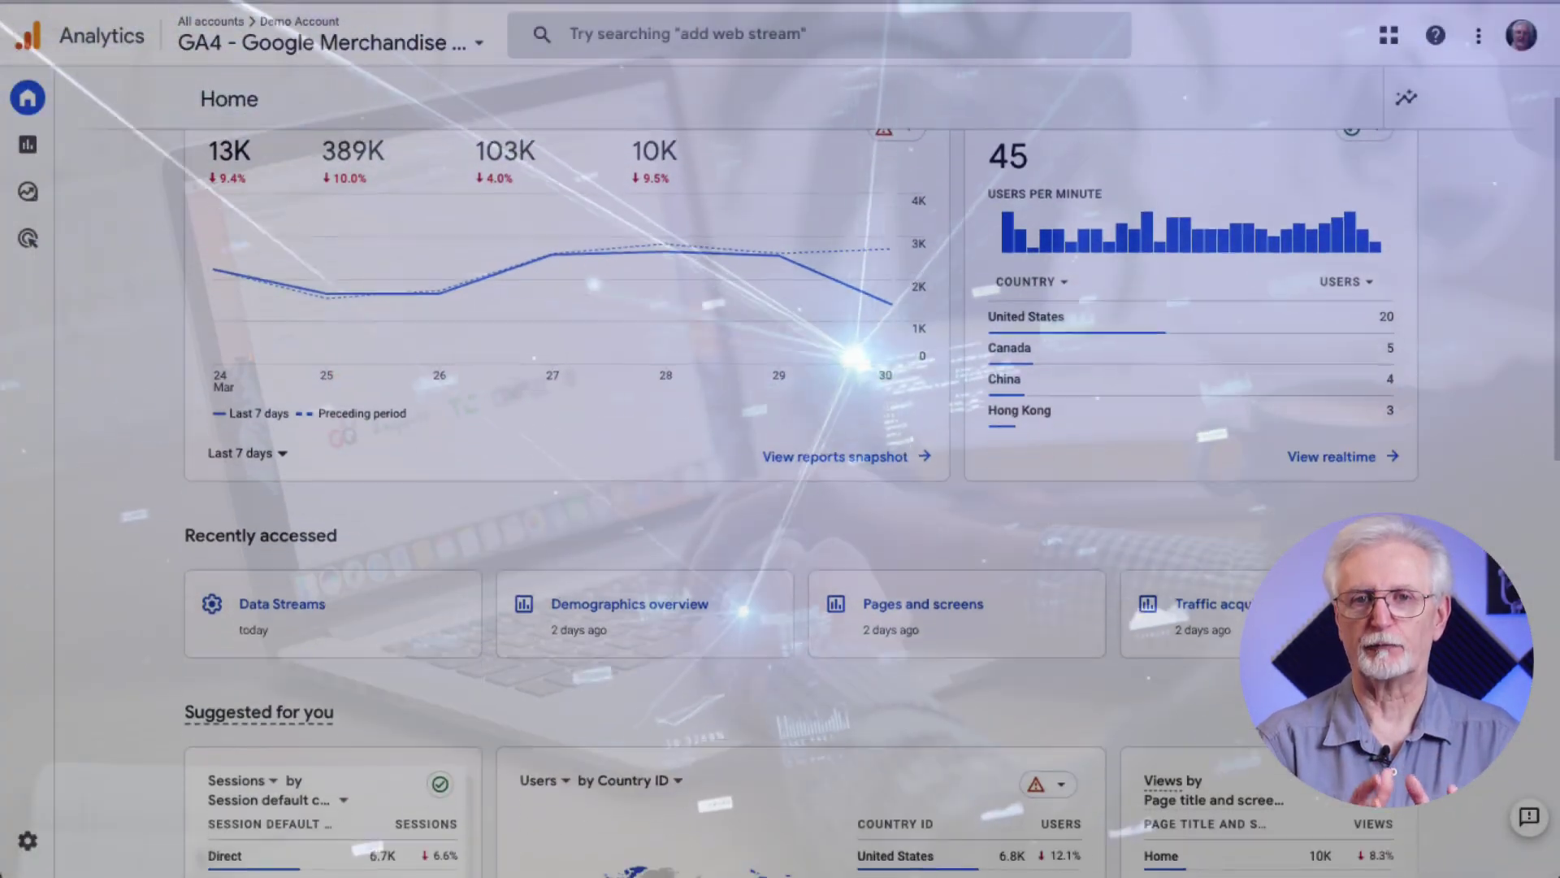
pyautogui.scroll(-3, 780, 487)
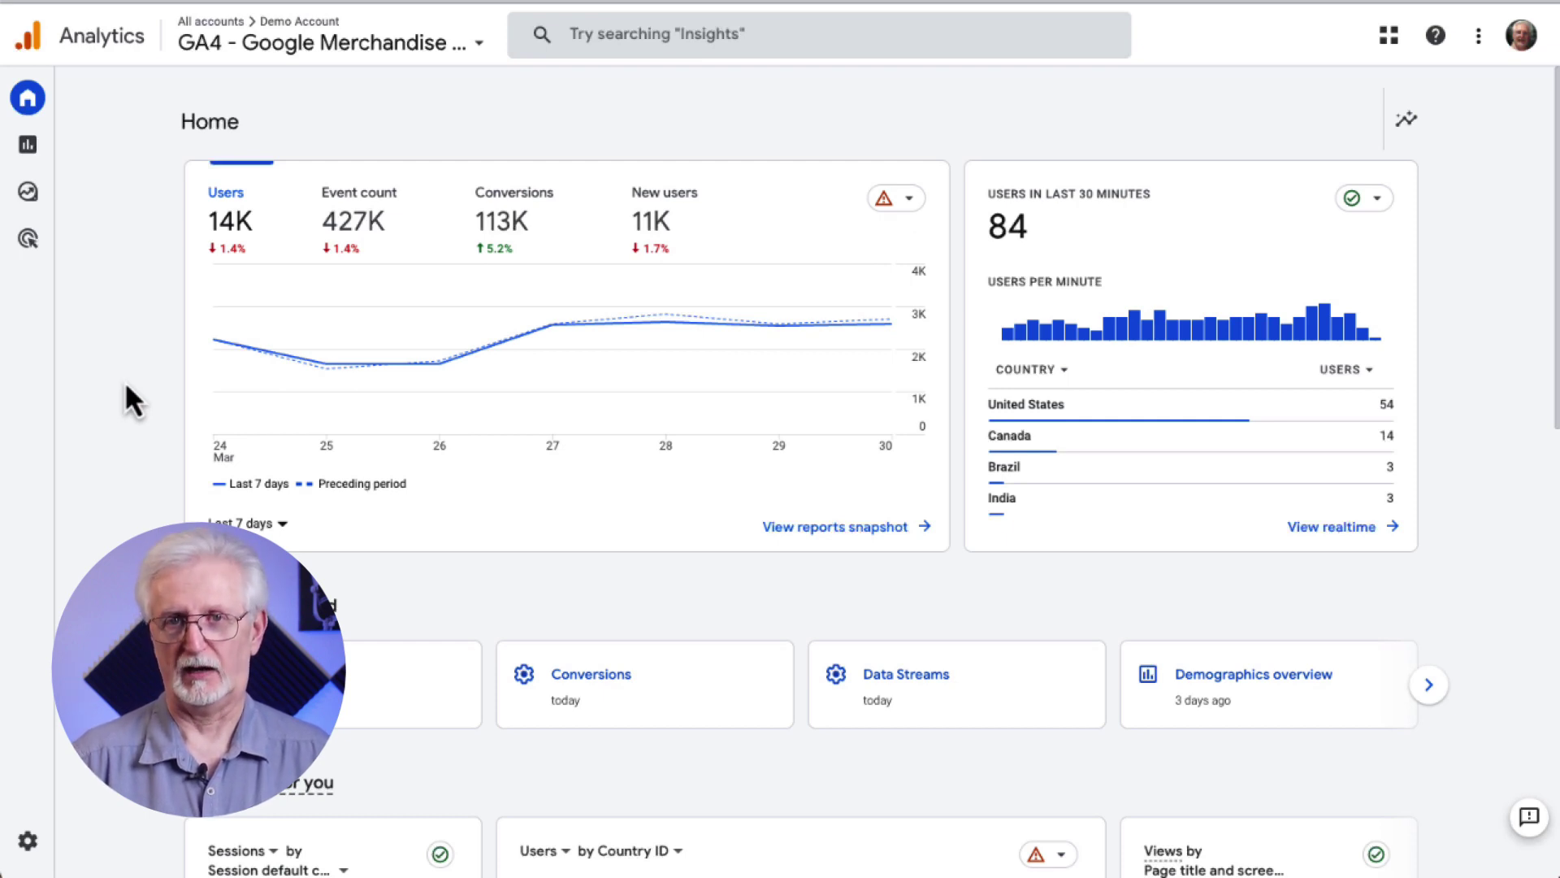
# In Admin > Data Streams, switch on the North America & Canada Website stream's Enhanced measurement toggle.
pyautogui.click(36, 845)
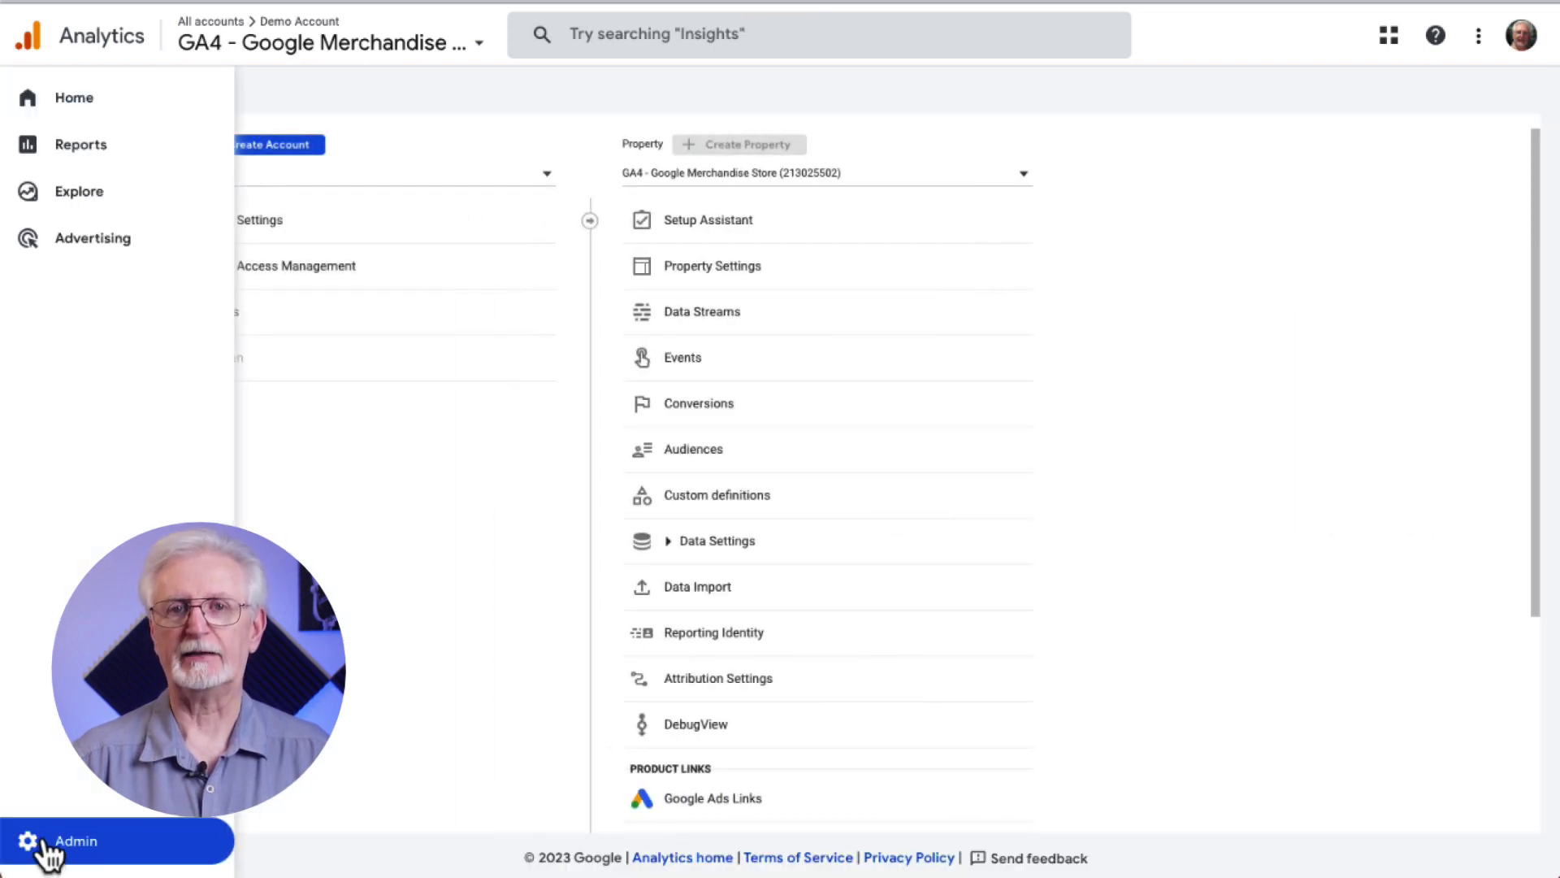
pyautogui.click(696, 315)
pyautogui.click(650, 283)
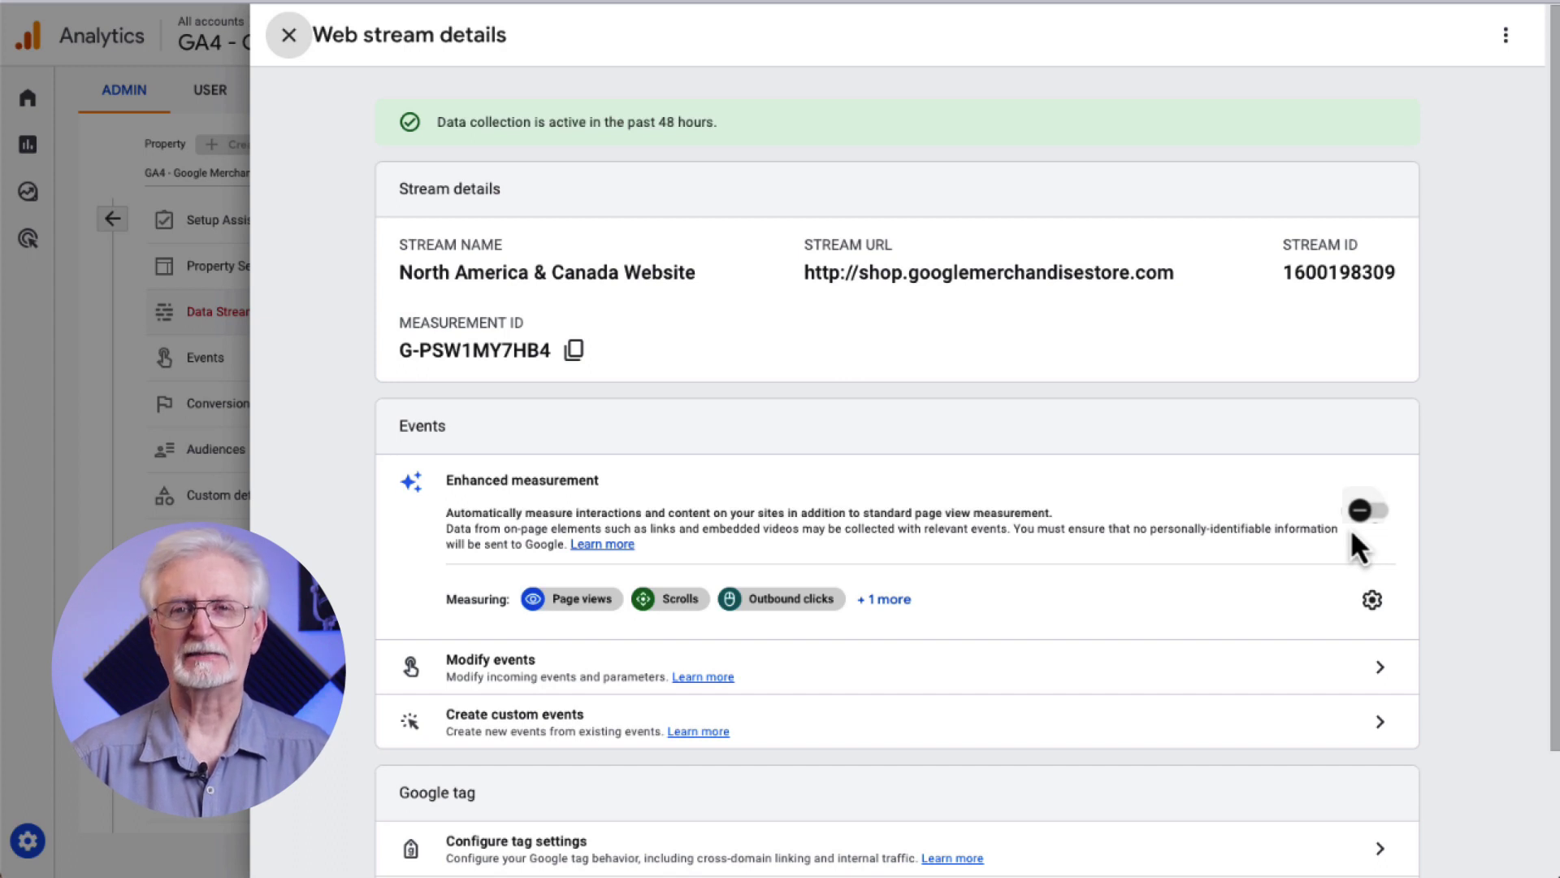
pyautogui.click(1367, 513)
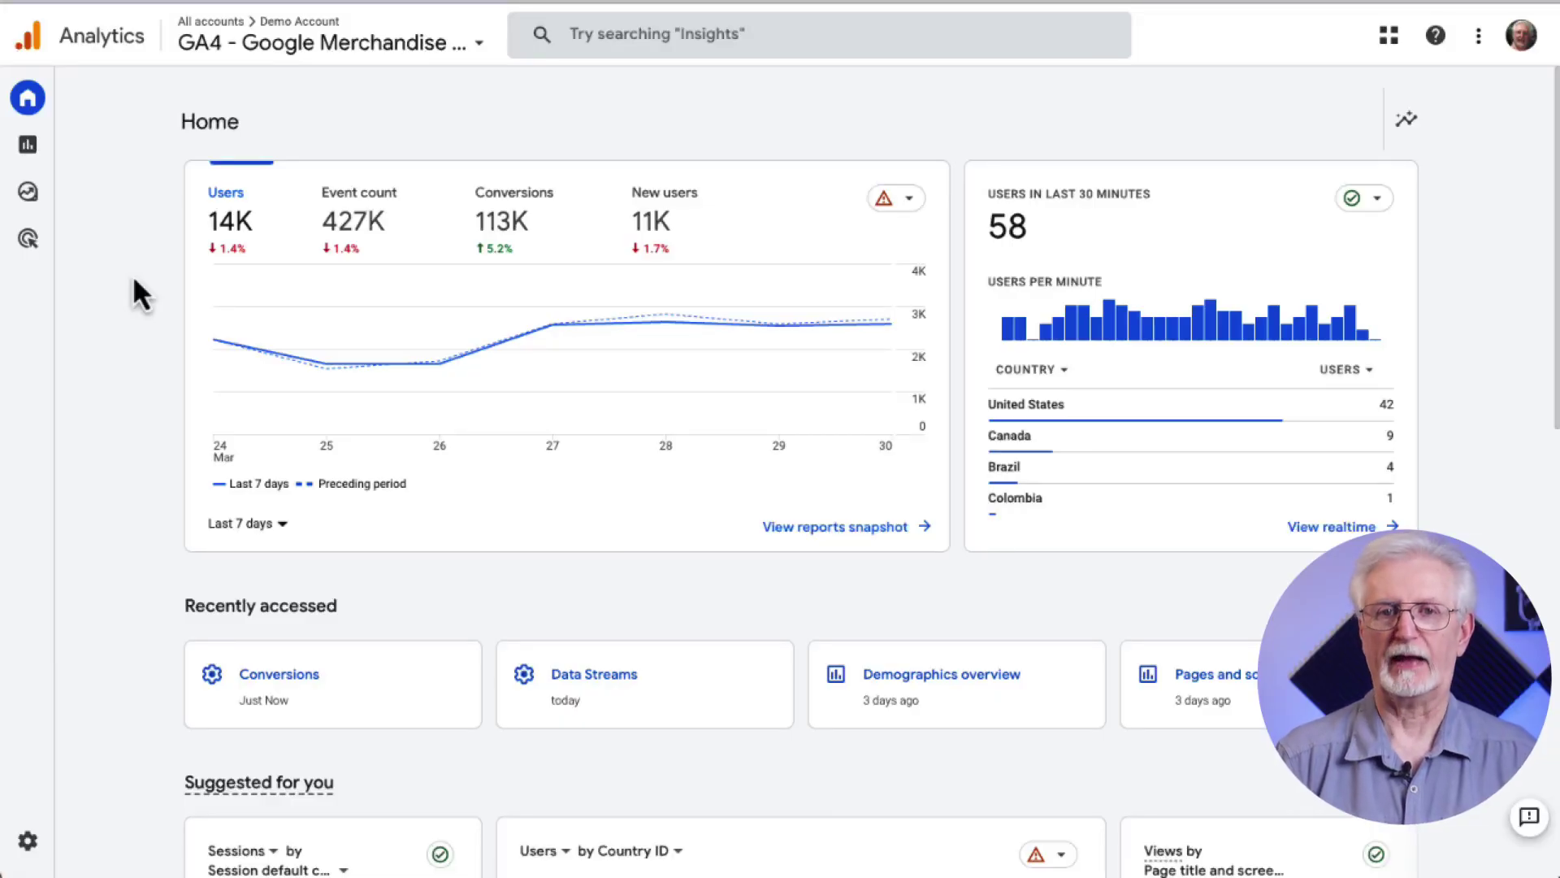
pyautogui.click(37, 841)
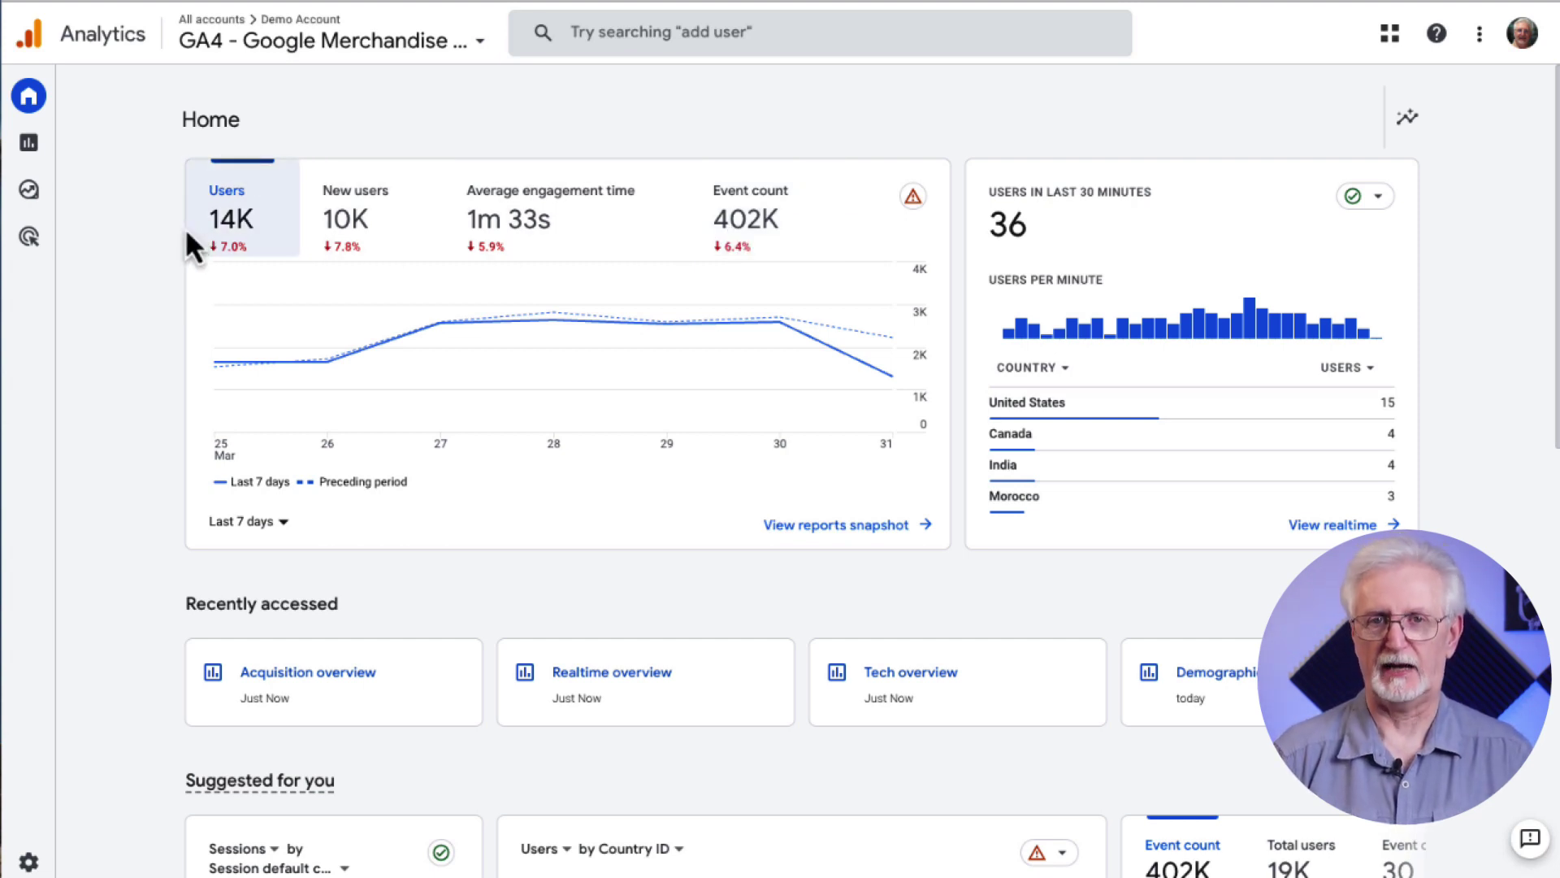
pyautogui.moveTo(46, 151)
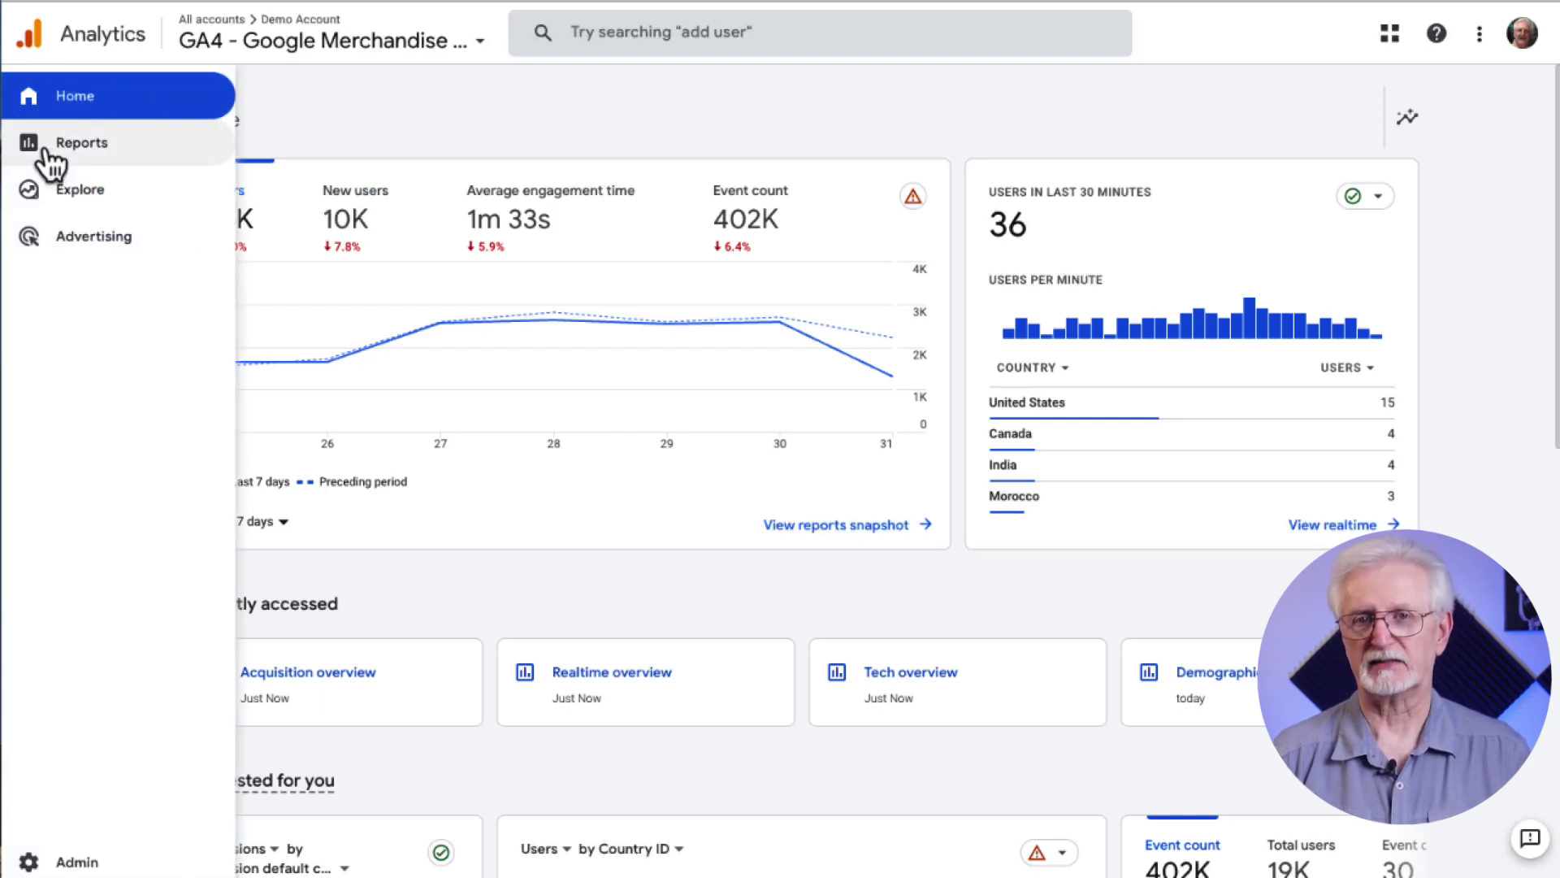
# Open Reports > Realtime and scroll through its users, device, traffic source and event cards.
pyautogui.click(47, 151)
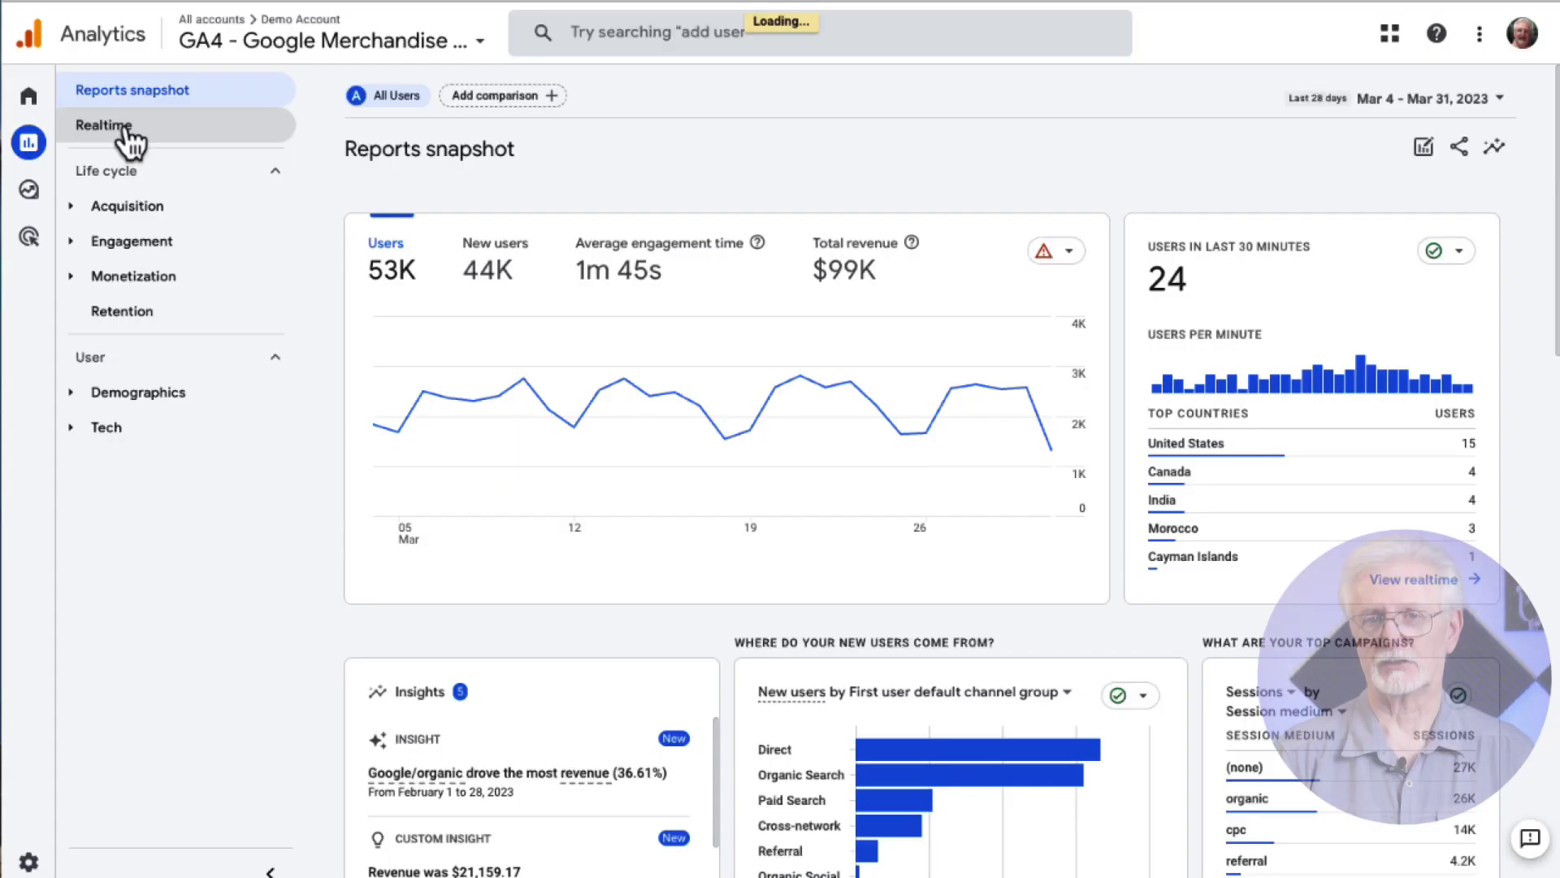
pyautogui.click(124, 130)
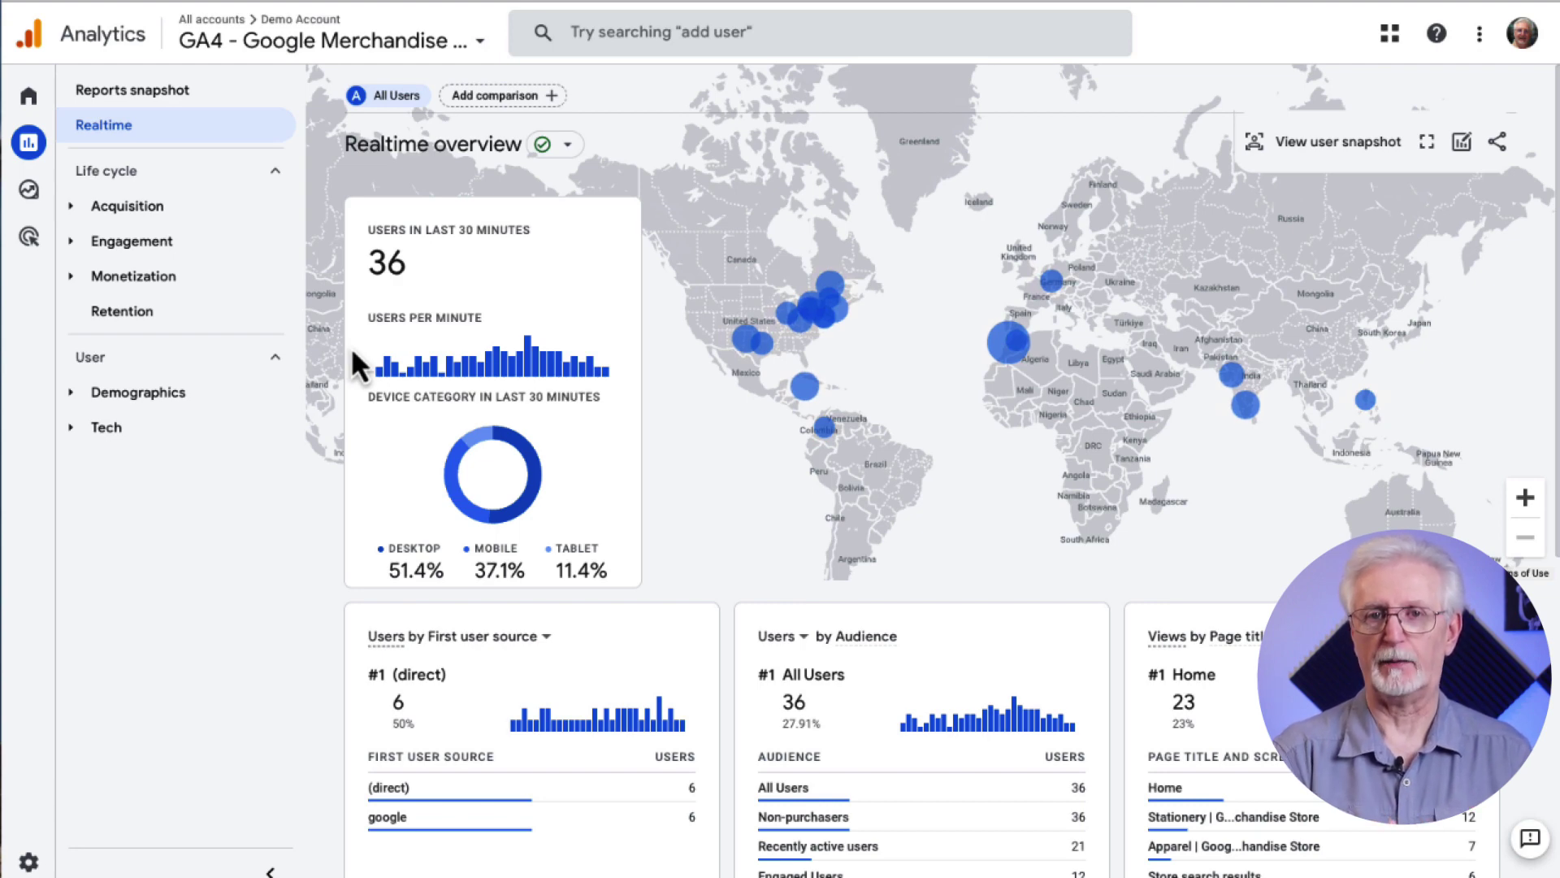
pyautogui.moveTo(413, 561)
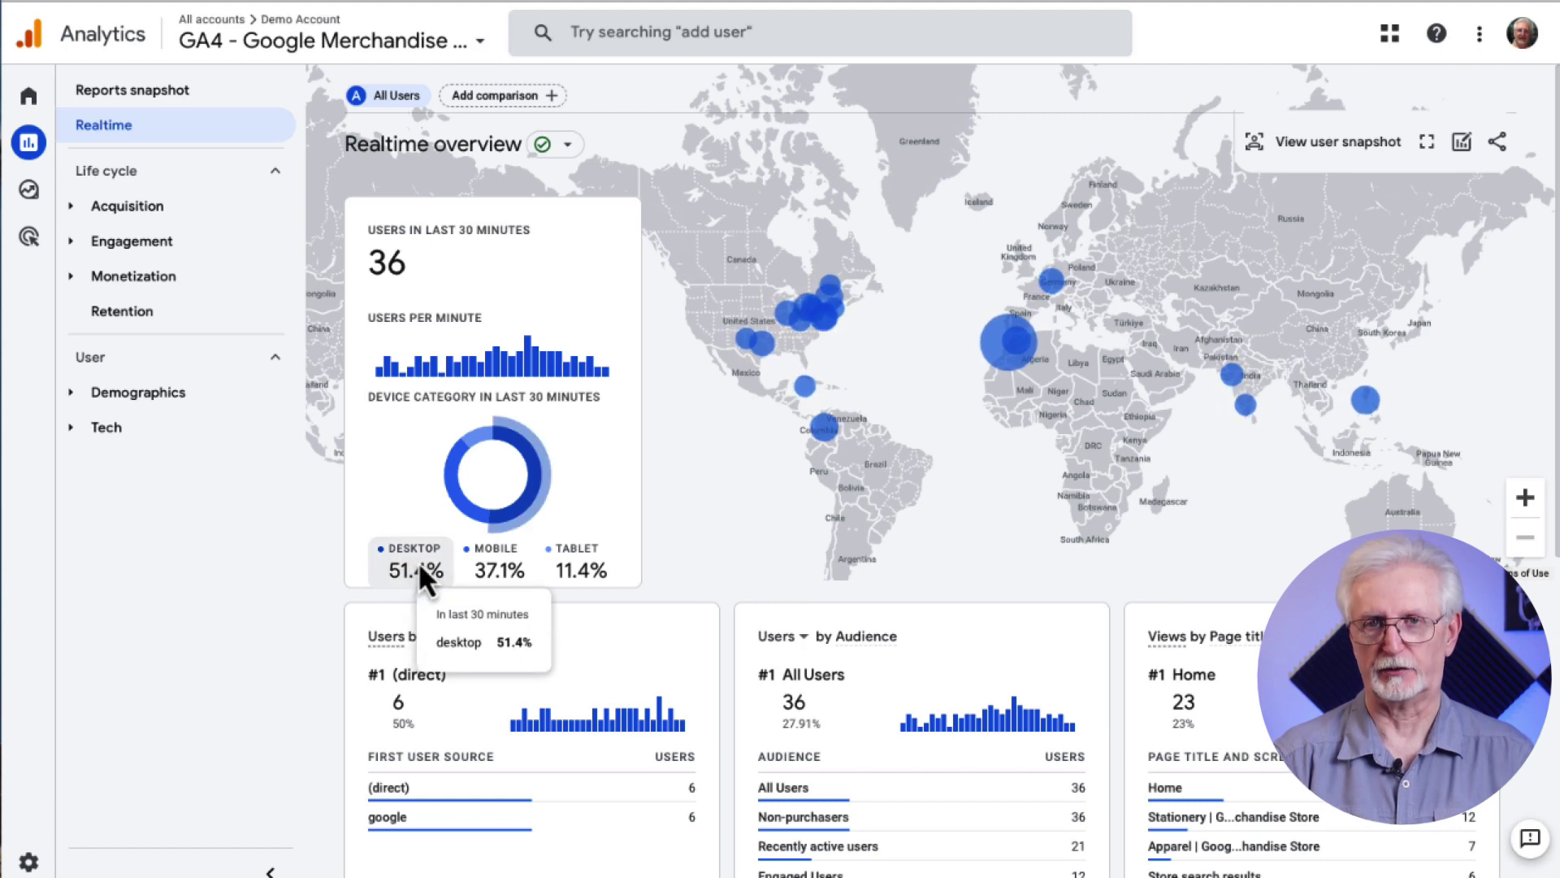
pyautogui.moveTo(552, 564)
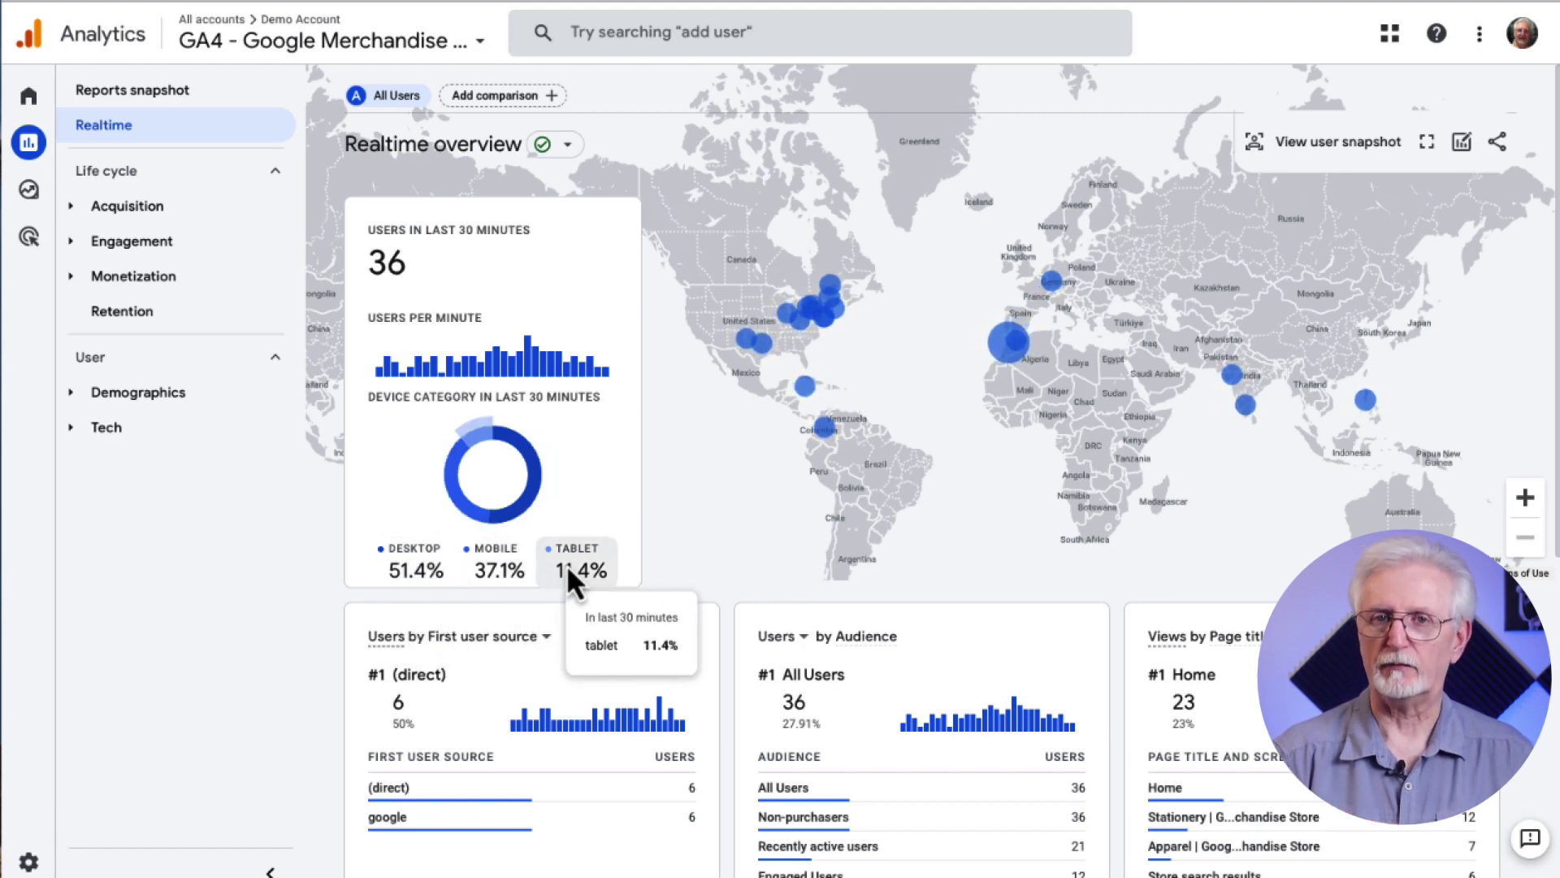
pyautogui.scroll(-5, 332, 518)
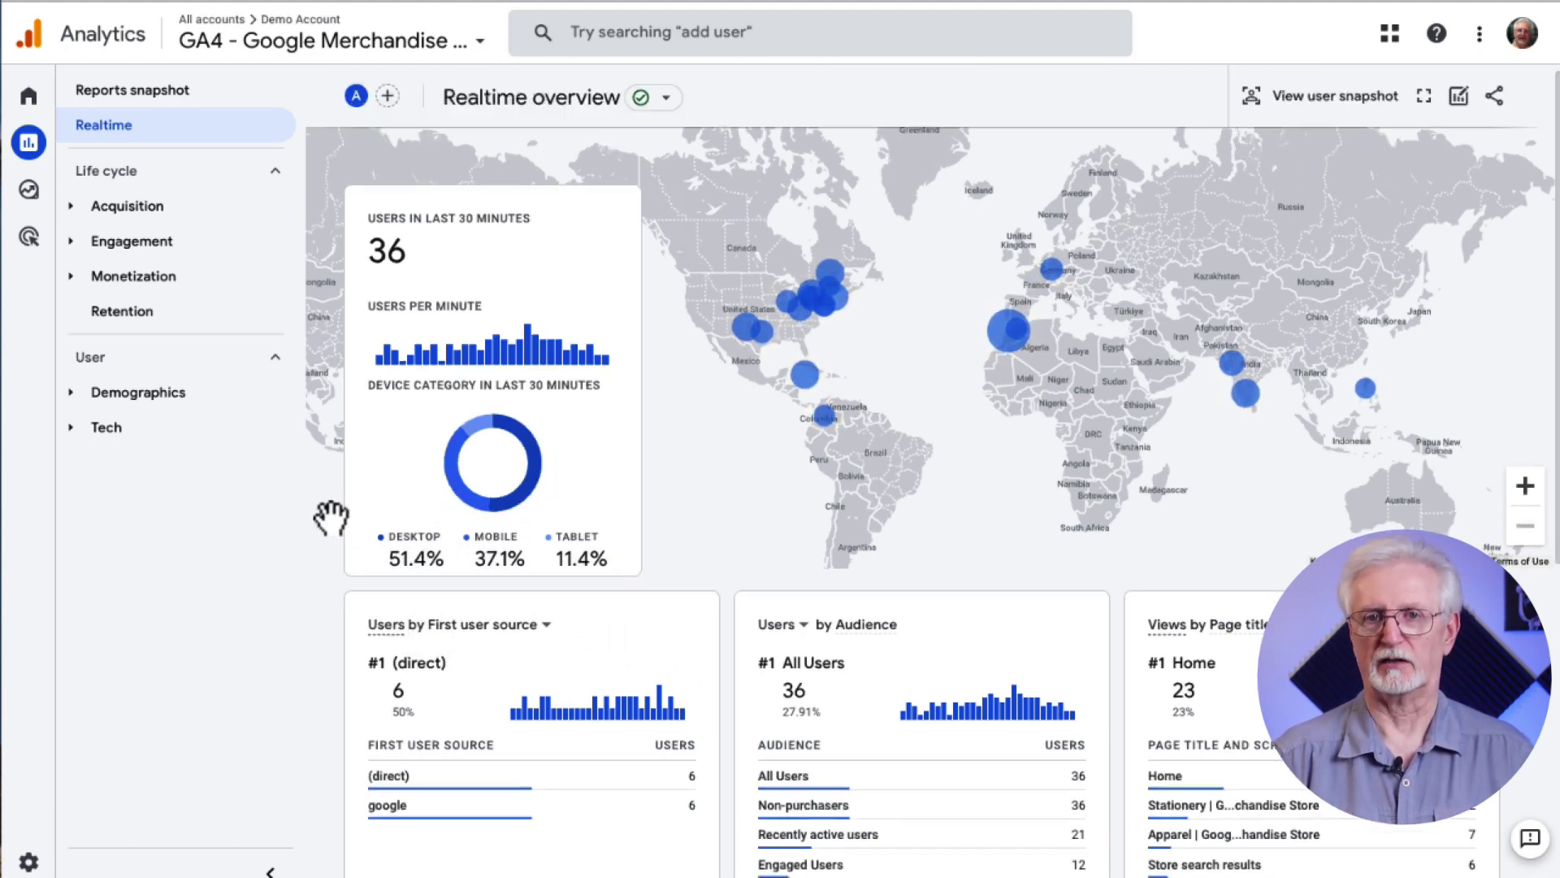
pyautogui.scroll(-3, 331, 519)
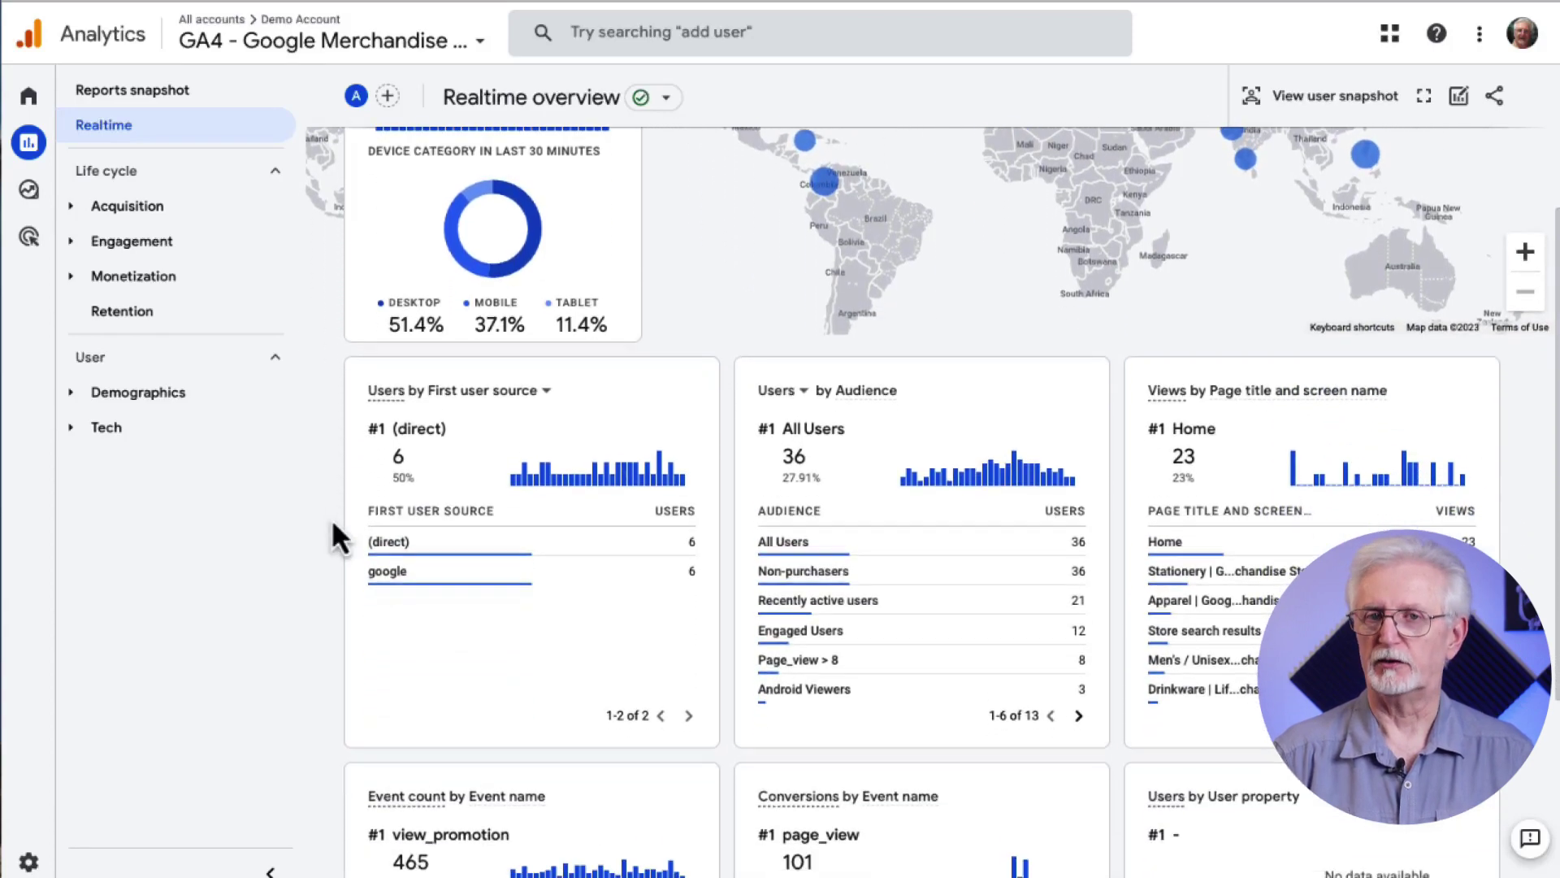
pyautogui.scroll(-1, 332, 518)
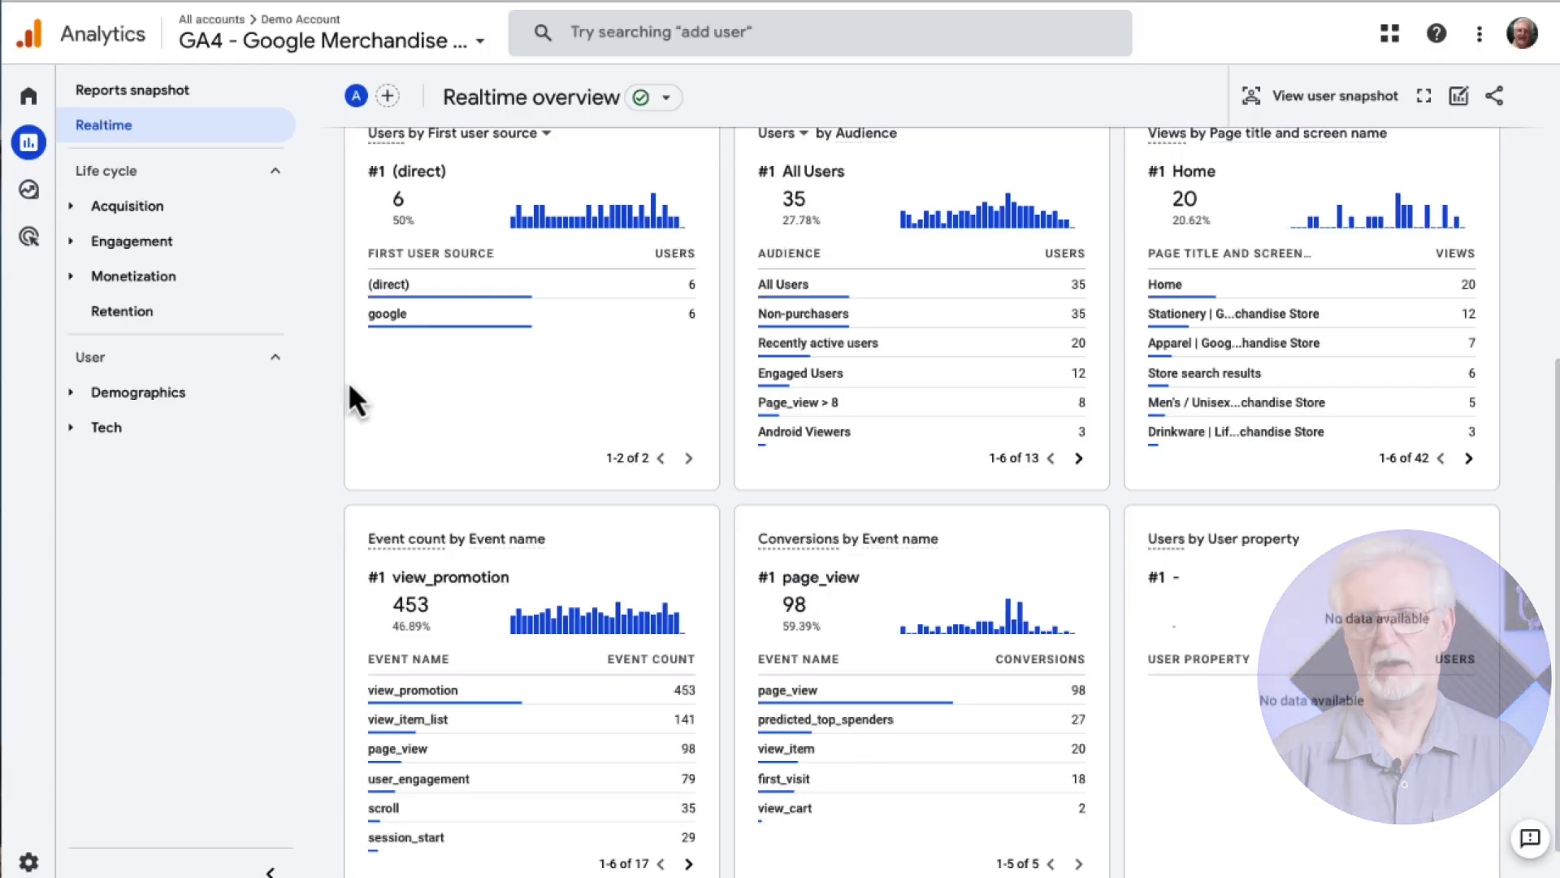
# Open the Acquisition > Traffic acquisition report and scroll through its table.
pyautogui.click(168, 208)
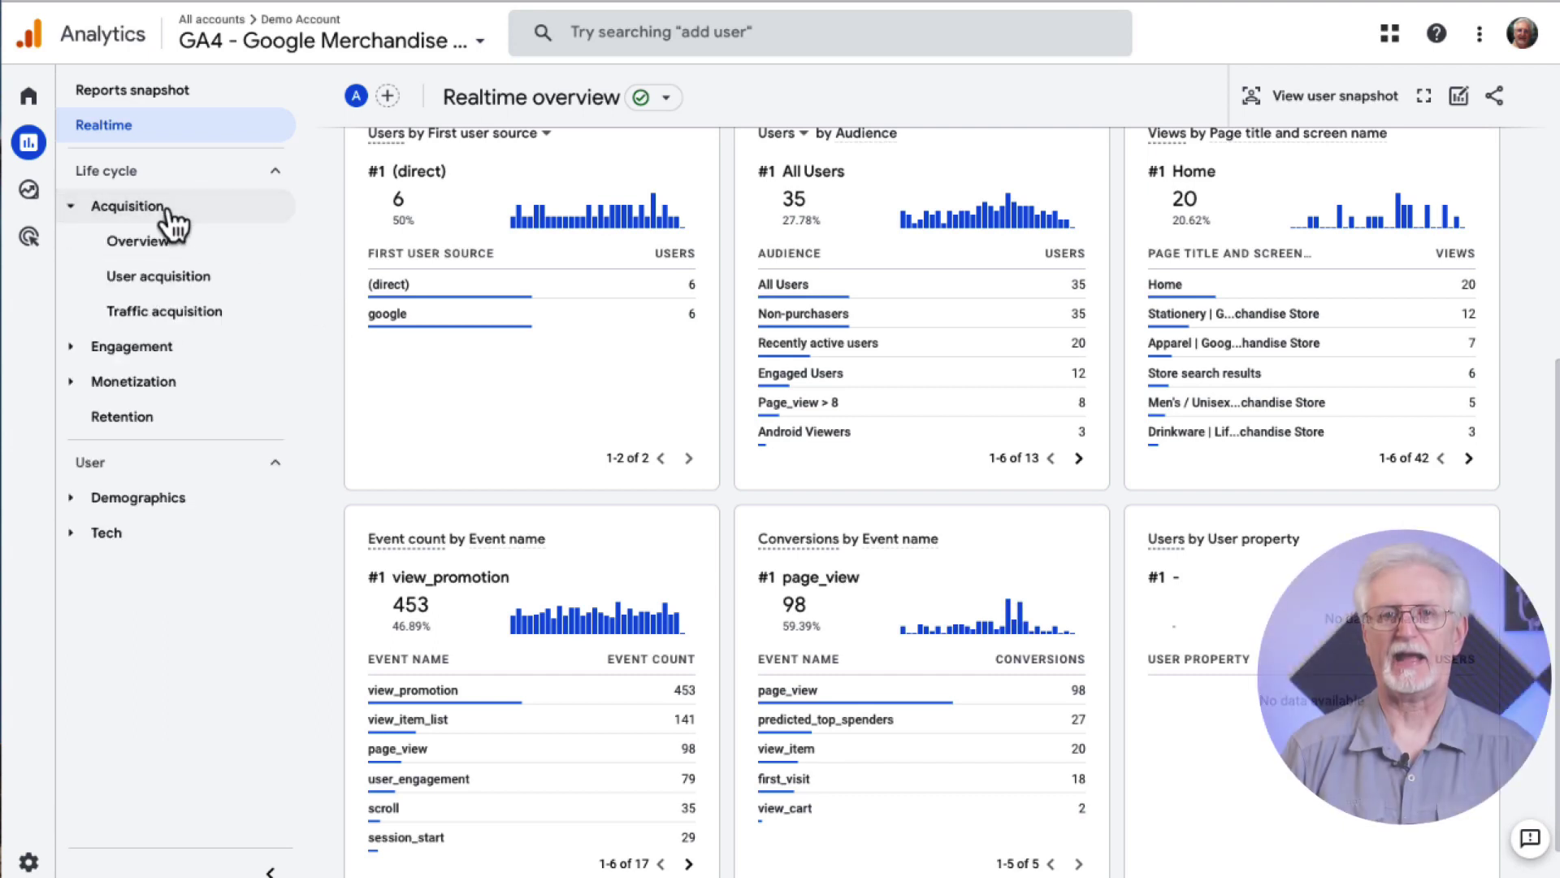
pyautogui.click(178, 313)
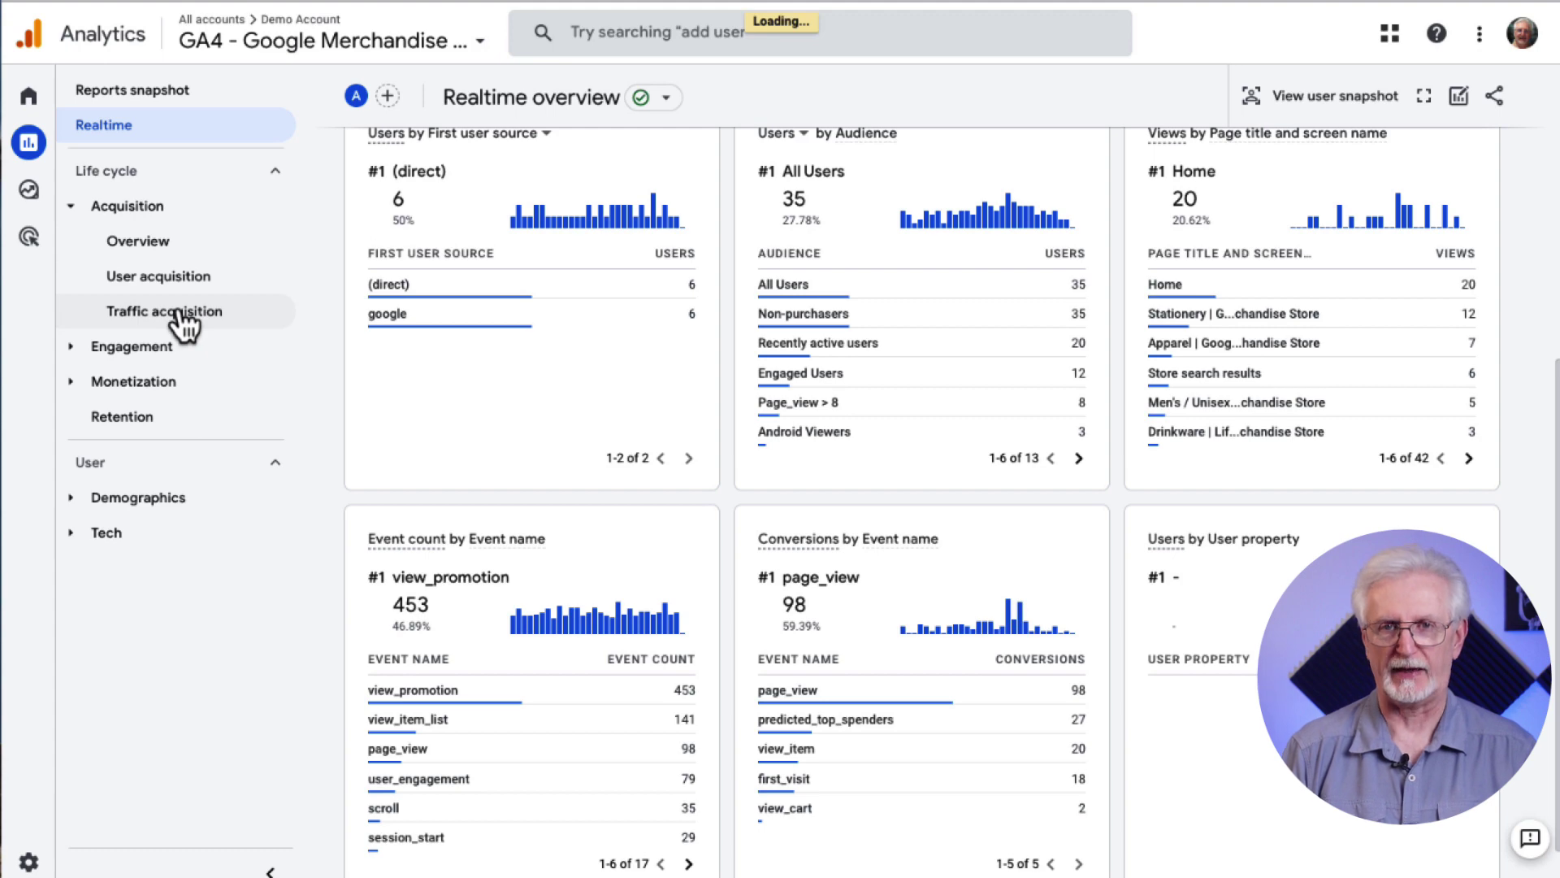
pyautogui.scroll(-5, 355, 403)
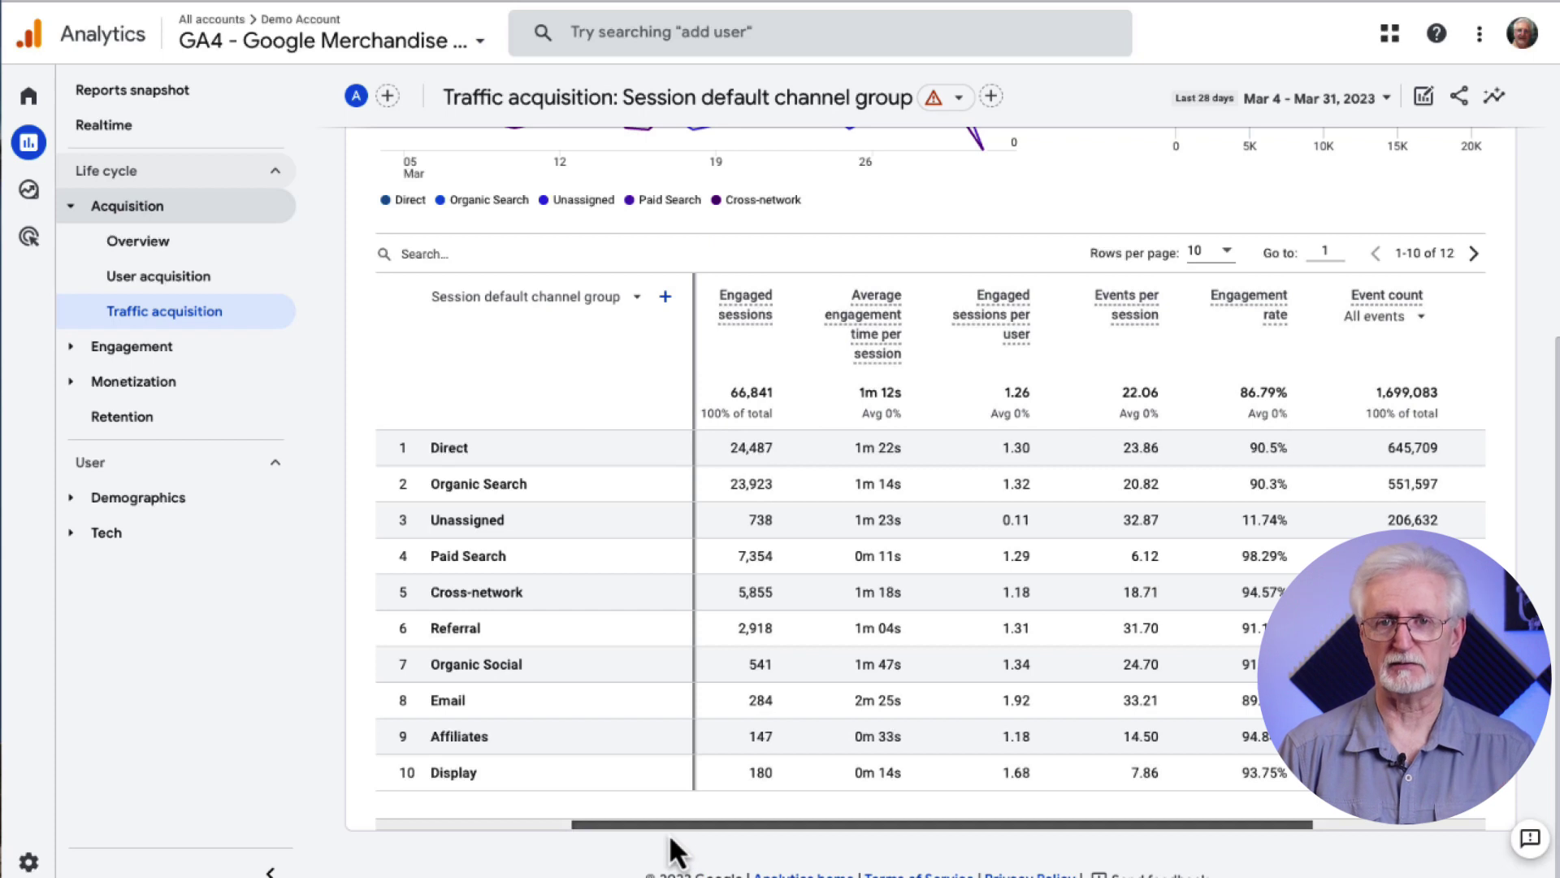
pyautogui.moveTo(669, 837); pyautogui.dragTo(463, 808)
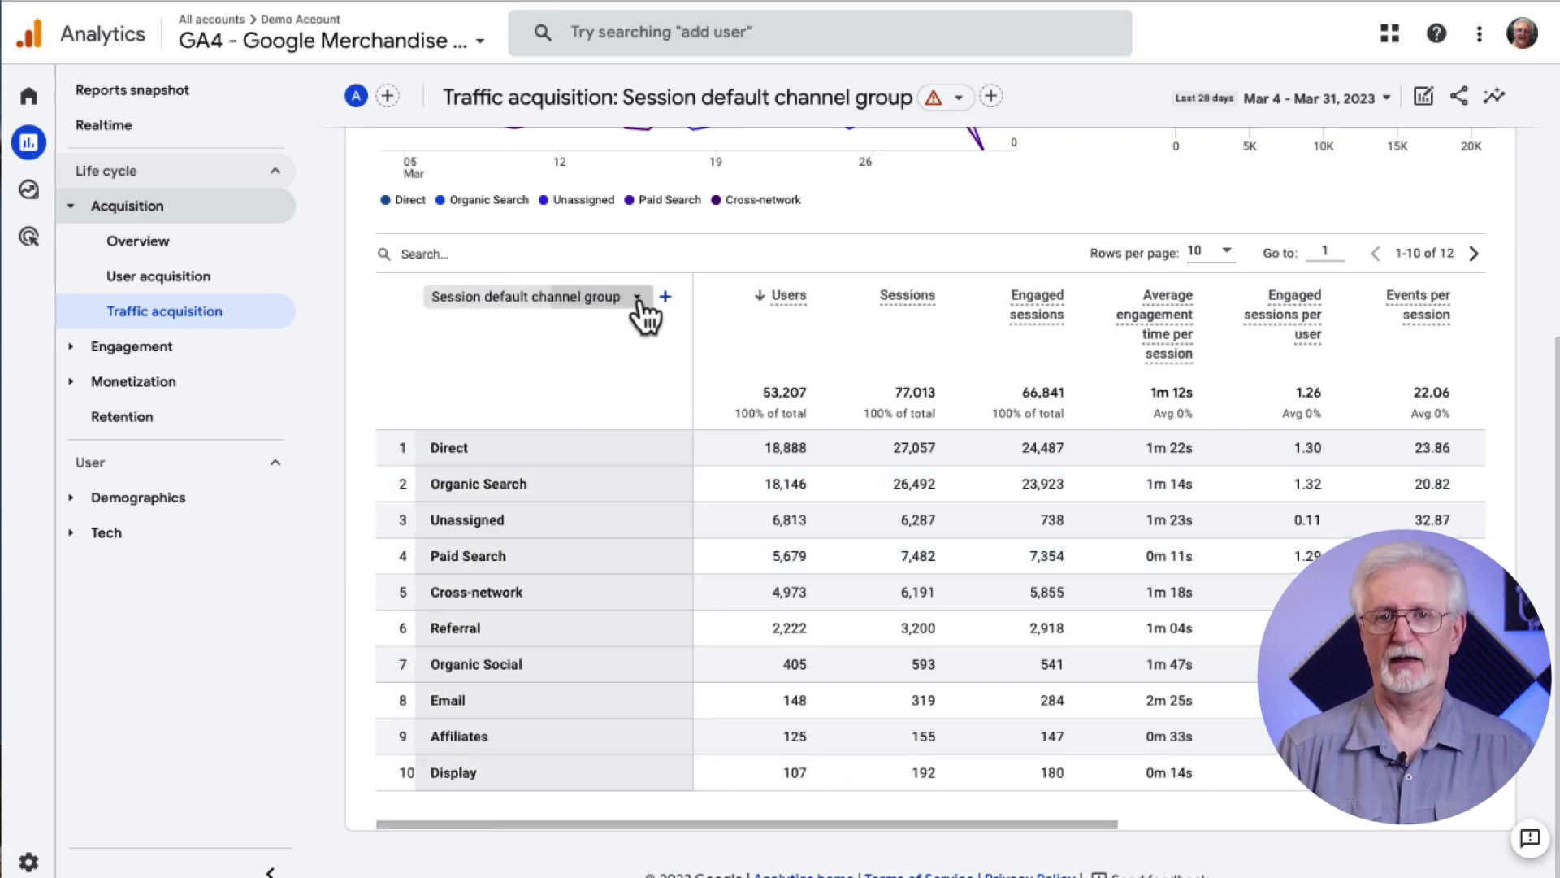
# Set the table's primary dimension to Session source / medium, then expand the Engagement report list.
pyautogui.click(637, 297)
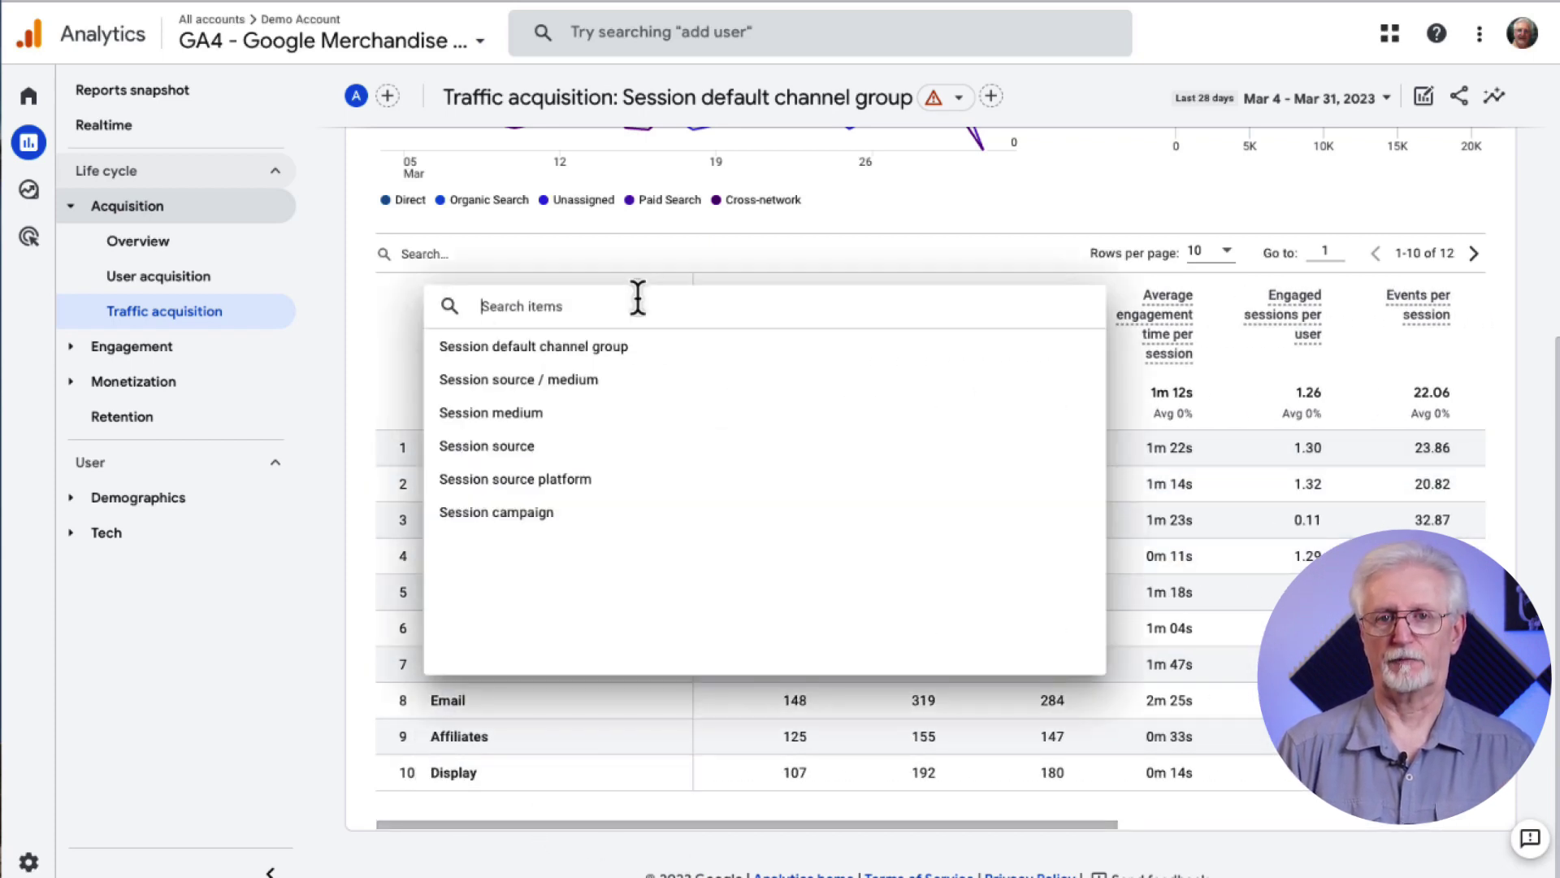
pyautogui.click(565, 383)
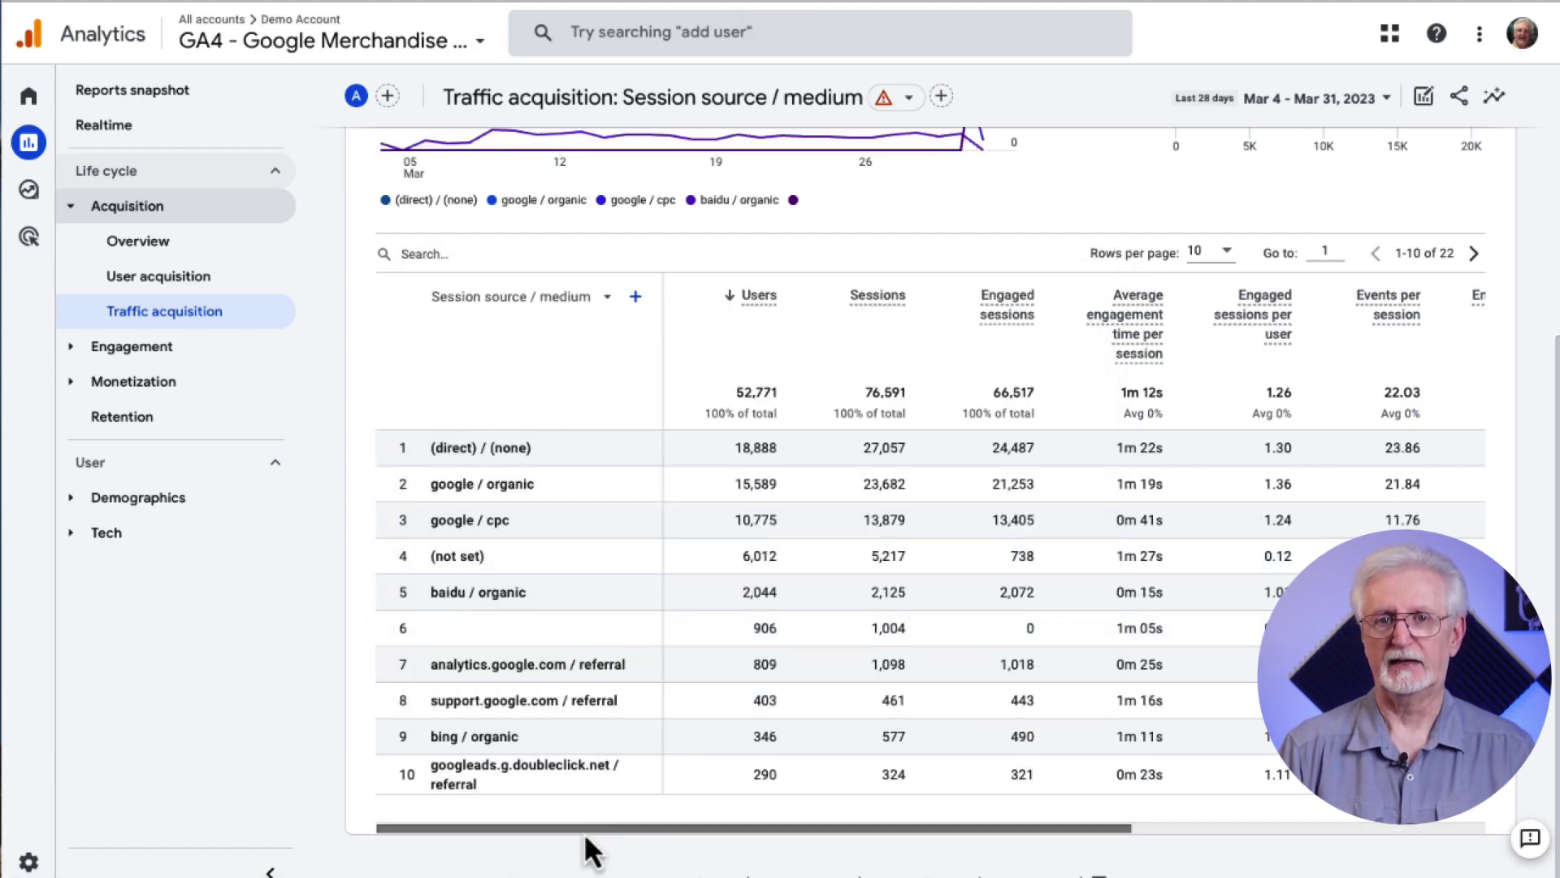
pyautogui.moveTo(584, 829); pyautogui.dragTo(547, 808)
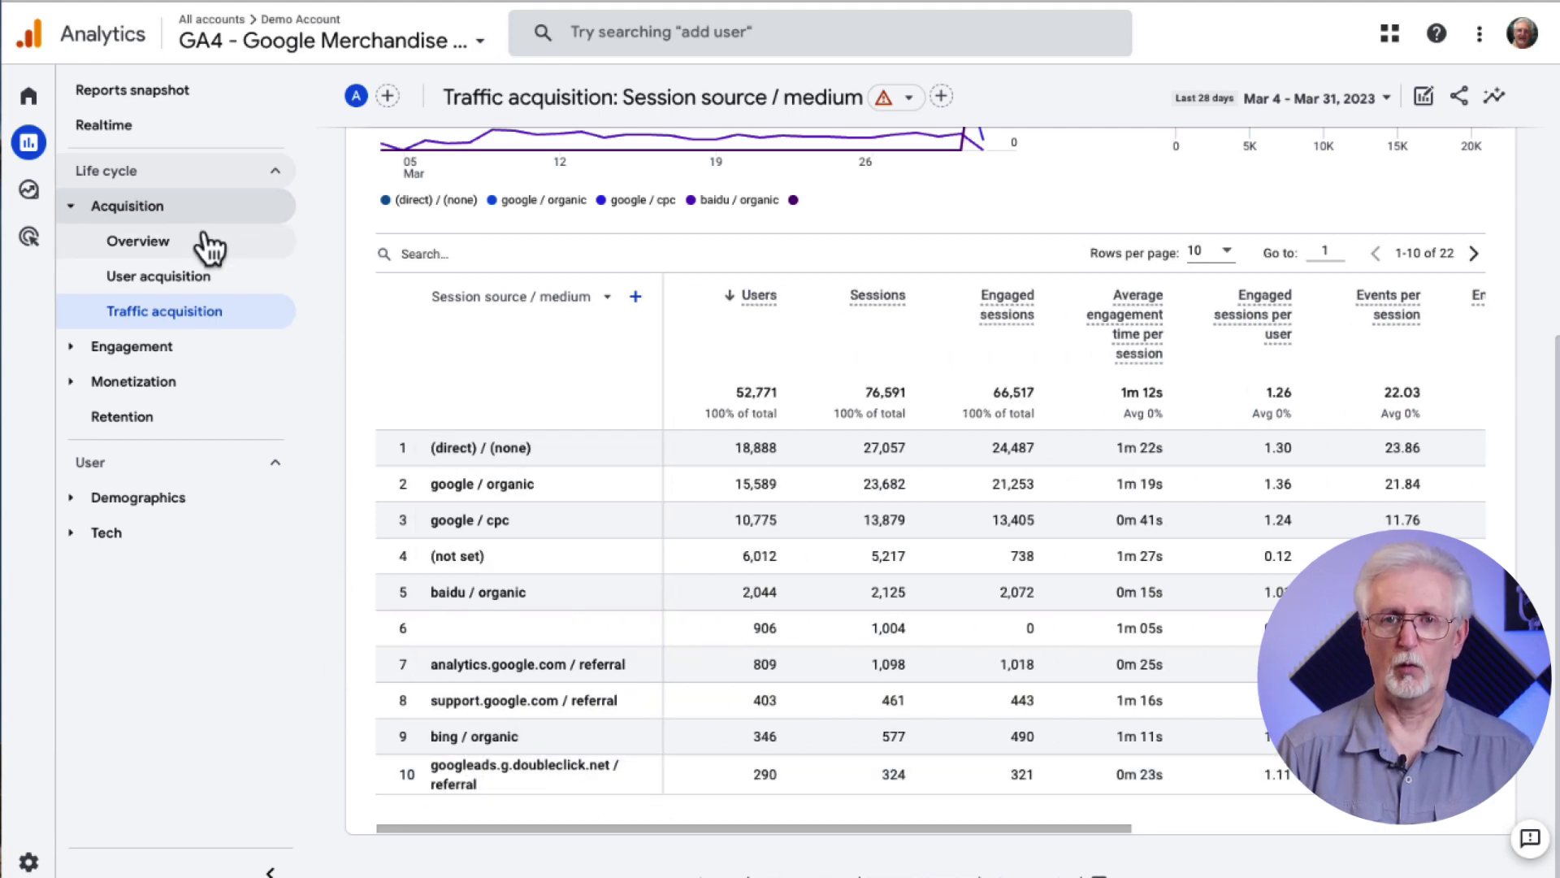
pyautogui.click(76, 207)
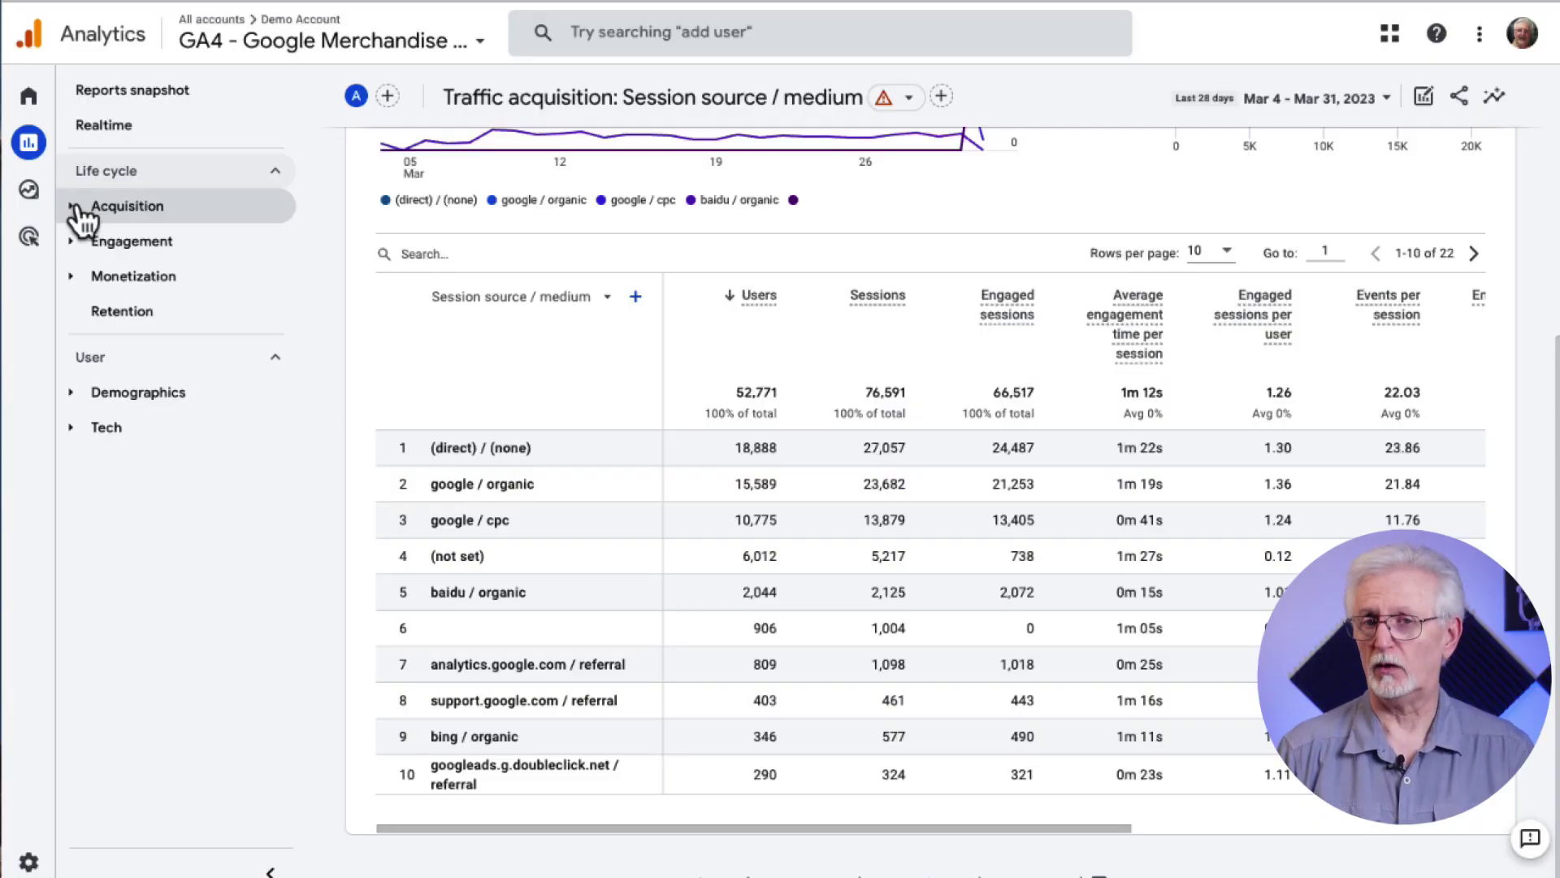
pyautogui.click(72, 243)
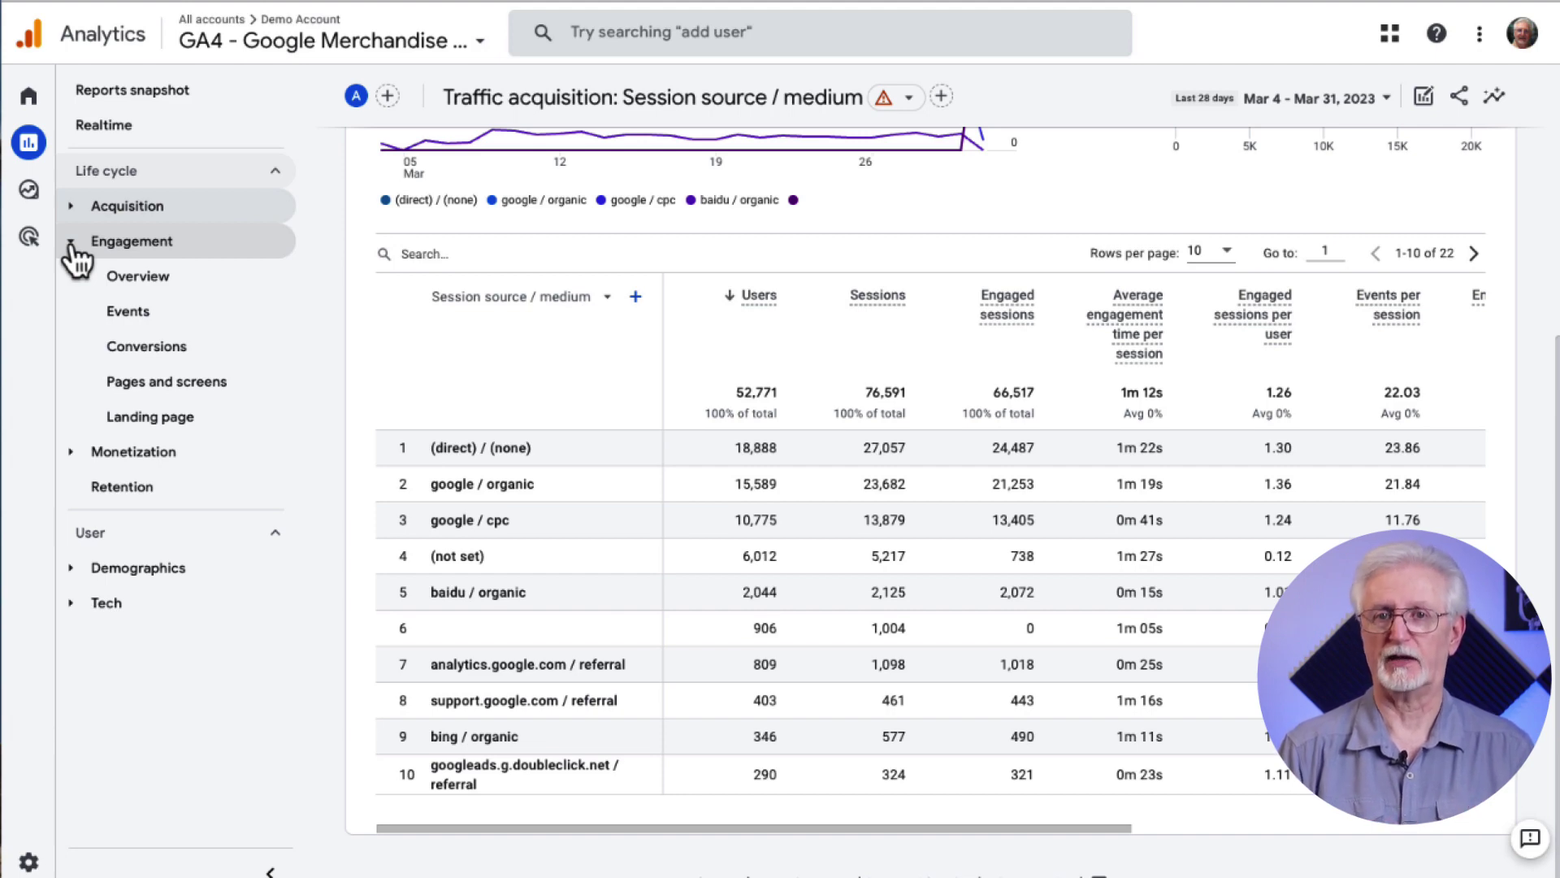
# Open Engagement > Pages and screens and scroll the table to see views, users, events and revenue.
pyautogui.click(177, 395)
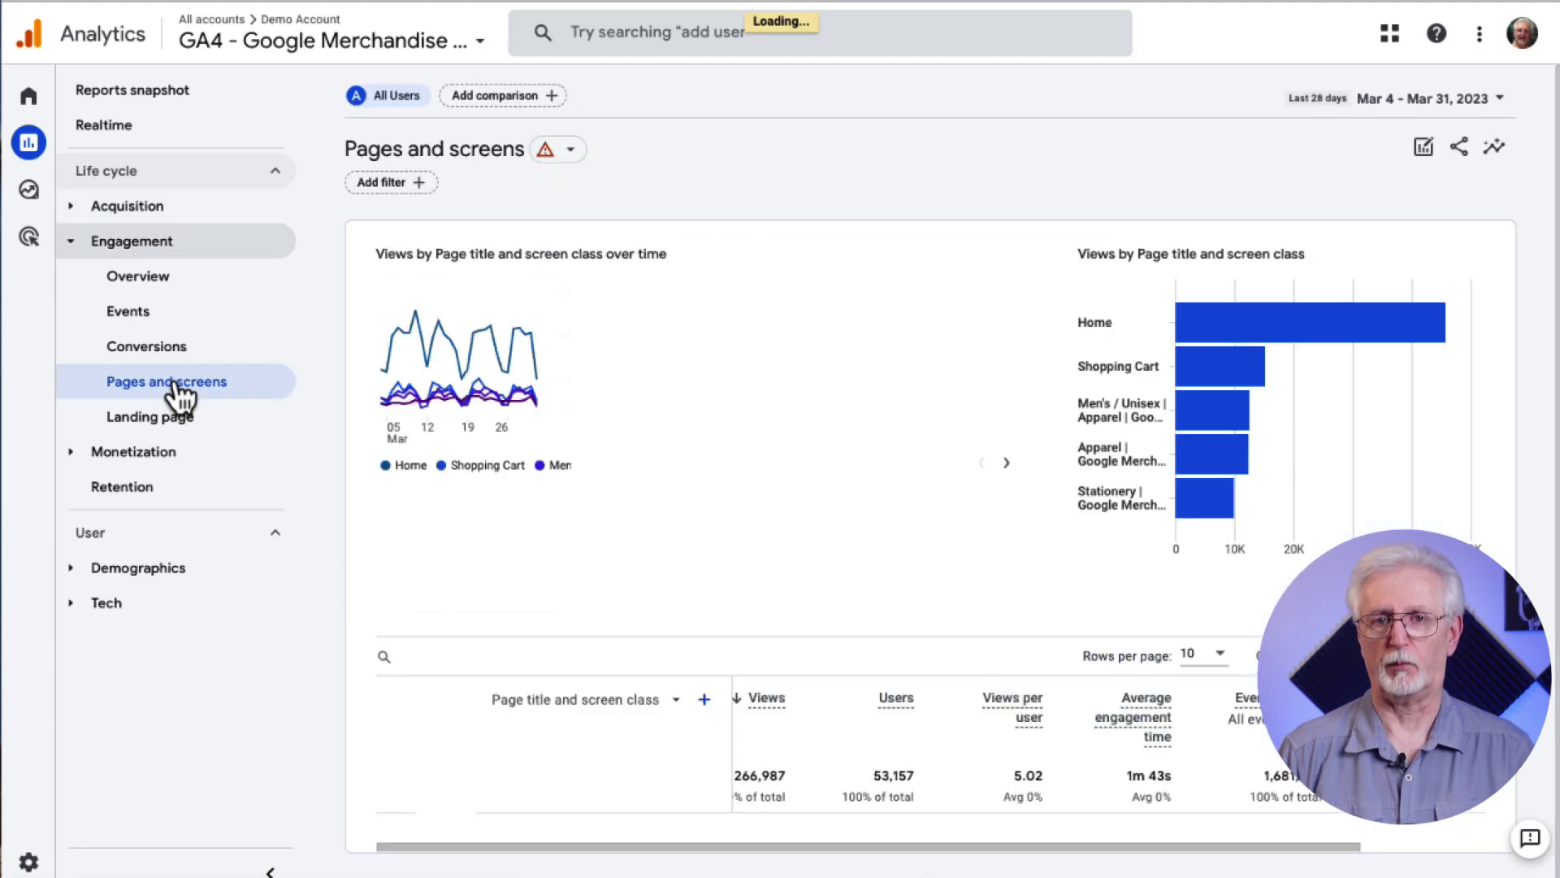
pyautogui.scroll(-3, 352, 395)
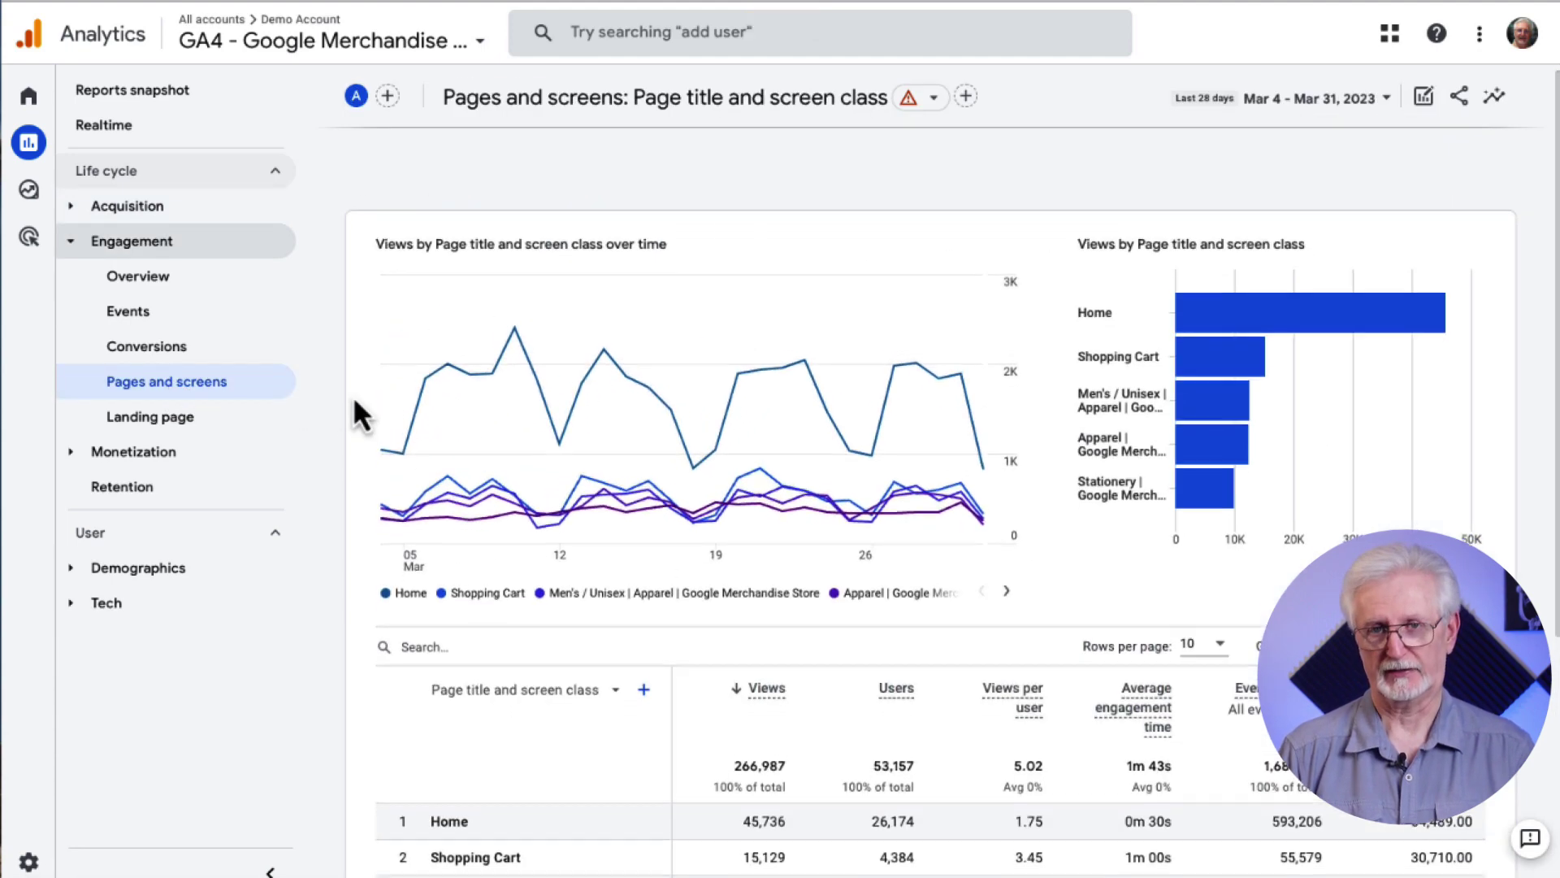
pyautogui.scroll(-5, 352, 395)
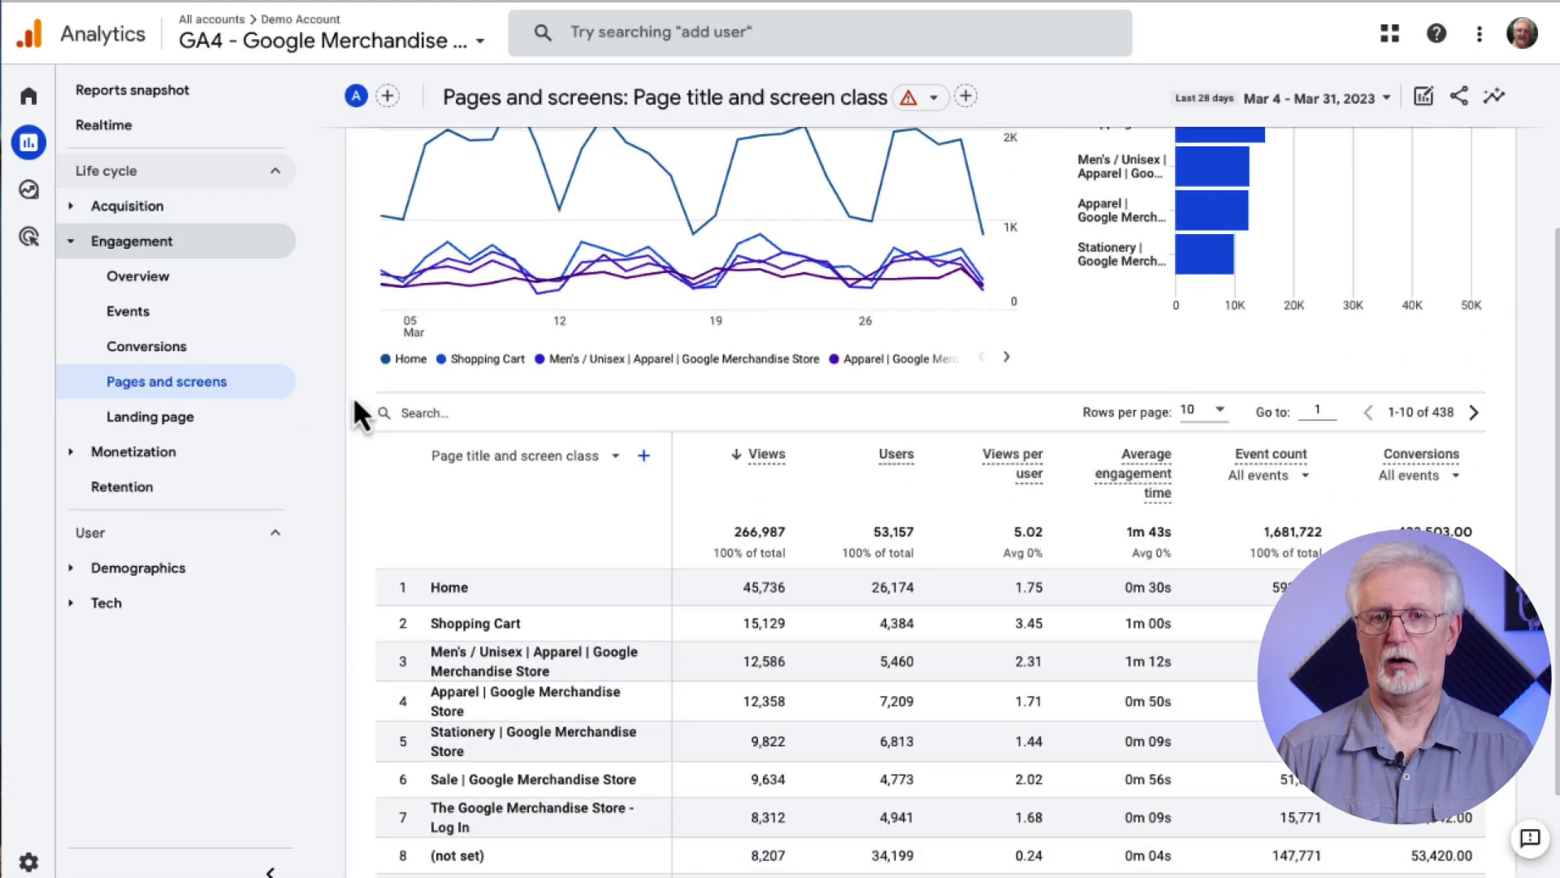
pyautogui.scroll(-1, 354, 400)
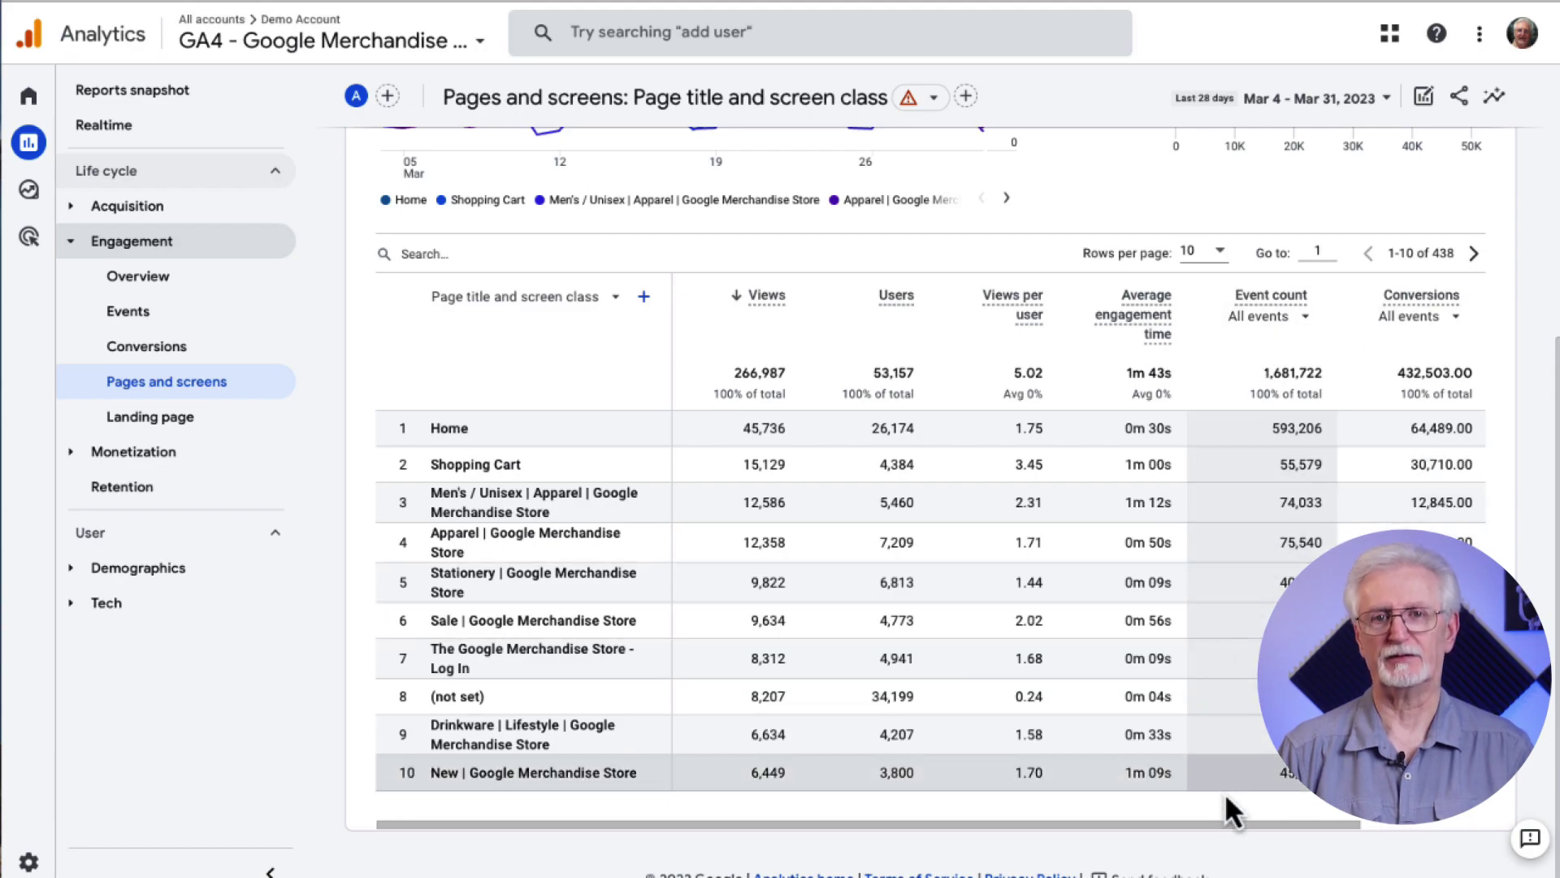
pyautogui.moveTo(1224, 822); pyautogui.dragTo(1352, 818)
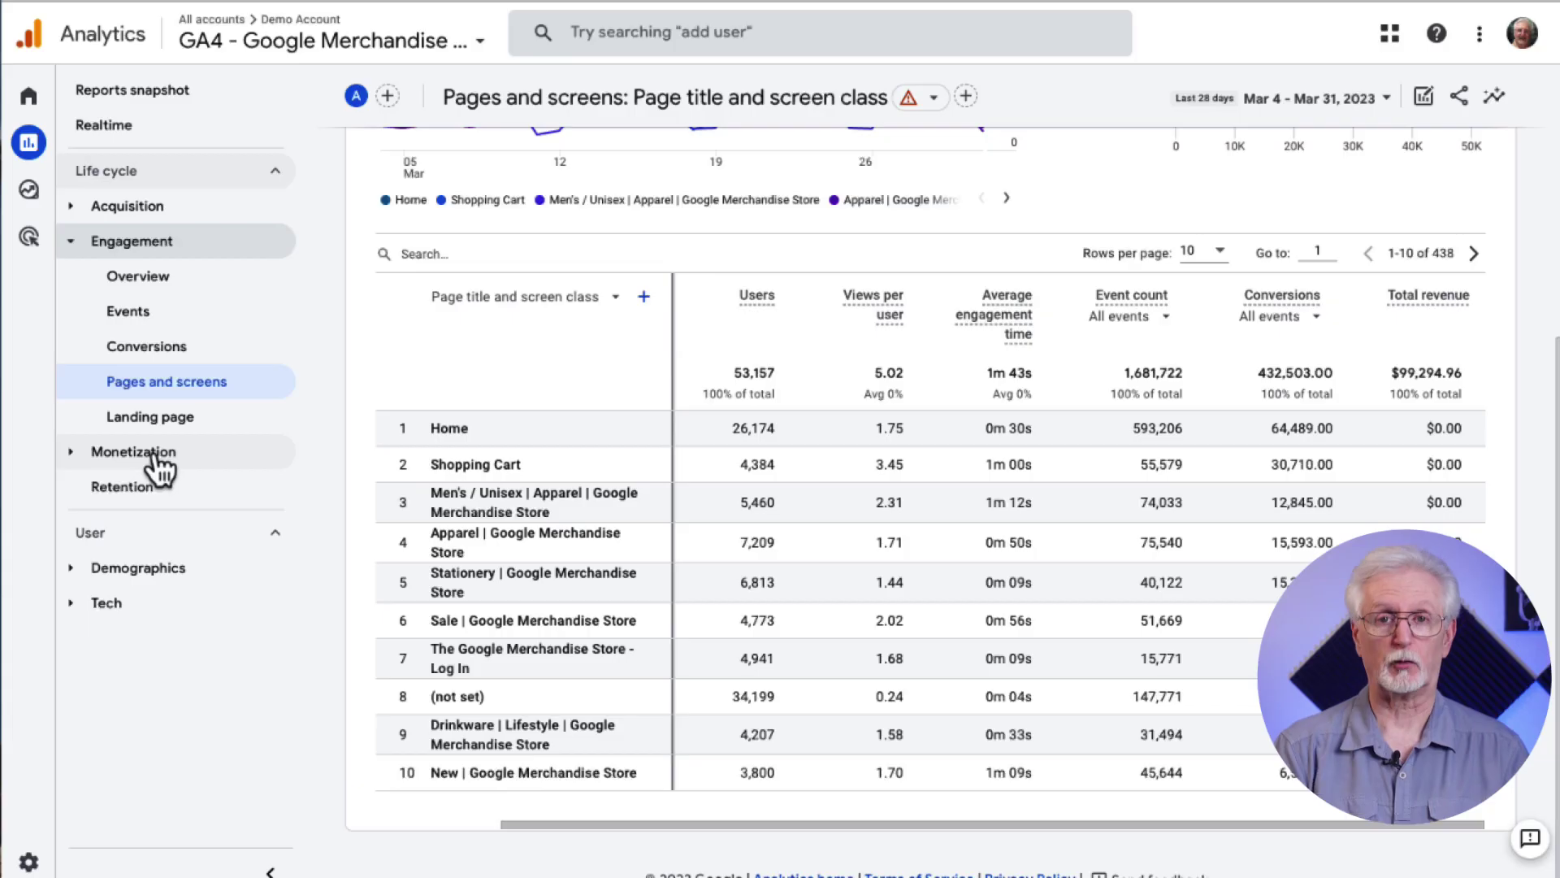
# Expand Monetization in the Reports nav and open its Overview report.
pyautogui.click(154, 455)
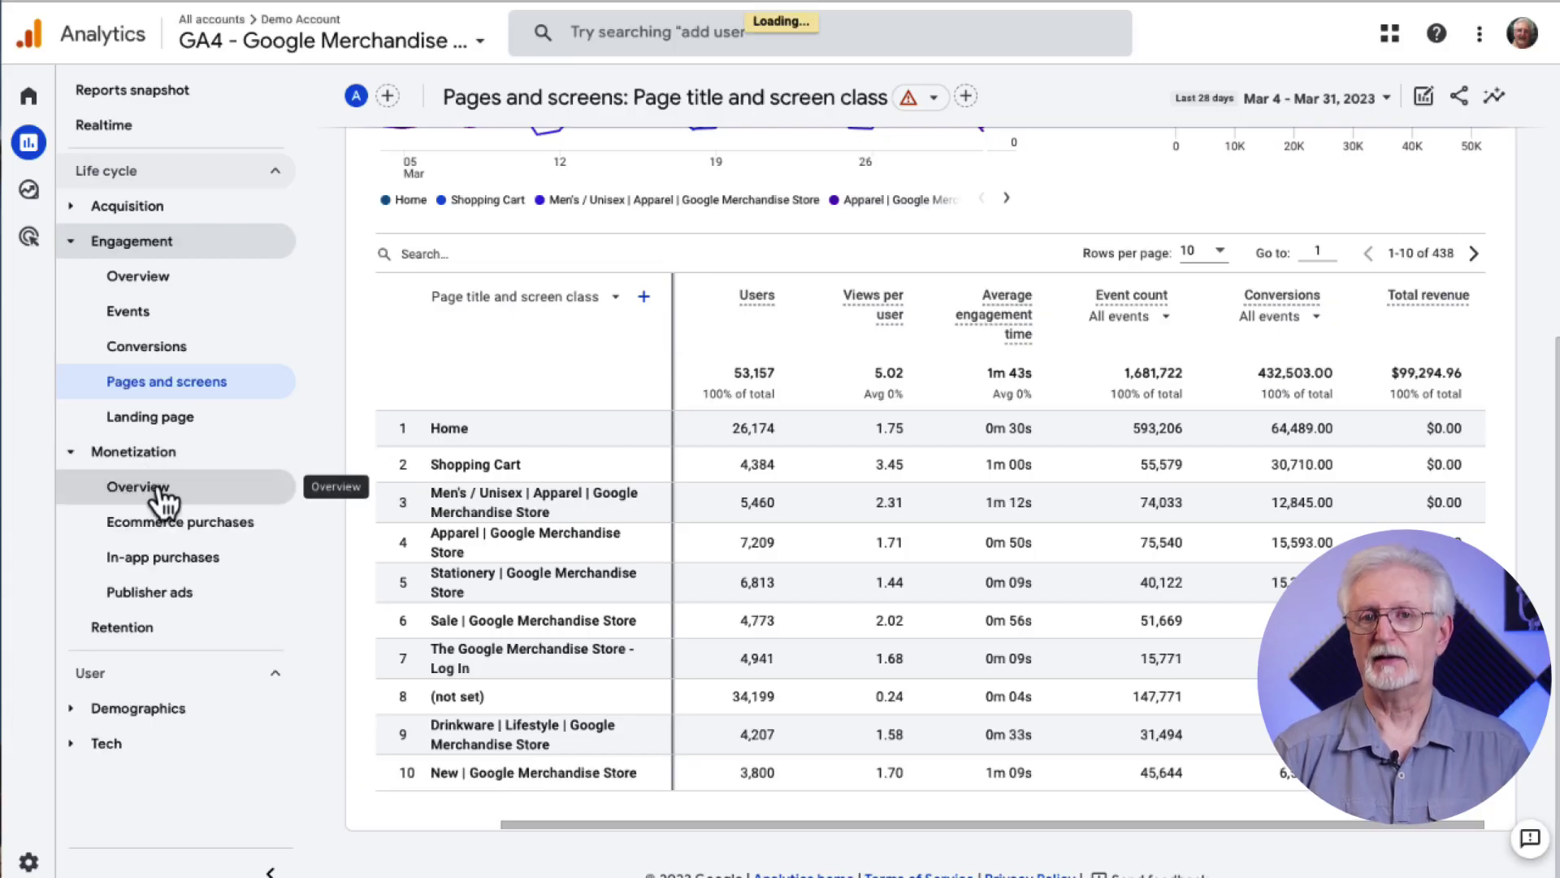
pyautogui.click(162, 492)
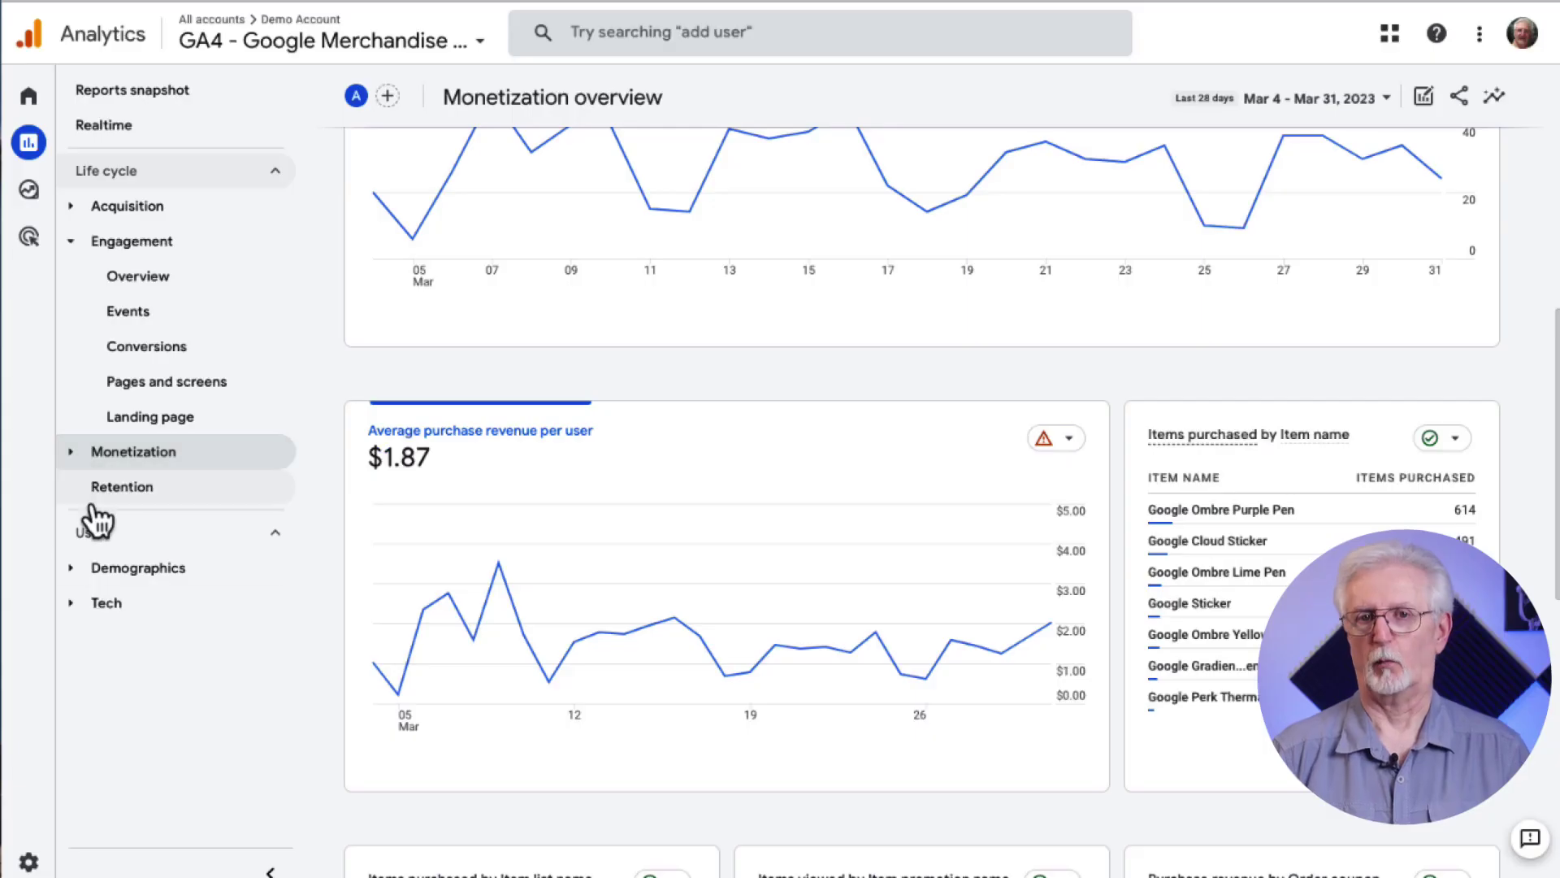
# Open User > Demographics > Overview and scroll through country, city, gender, interest, age and language cards.
pyautogui.click(79, 567)
pyautogui.click(131, 606)
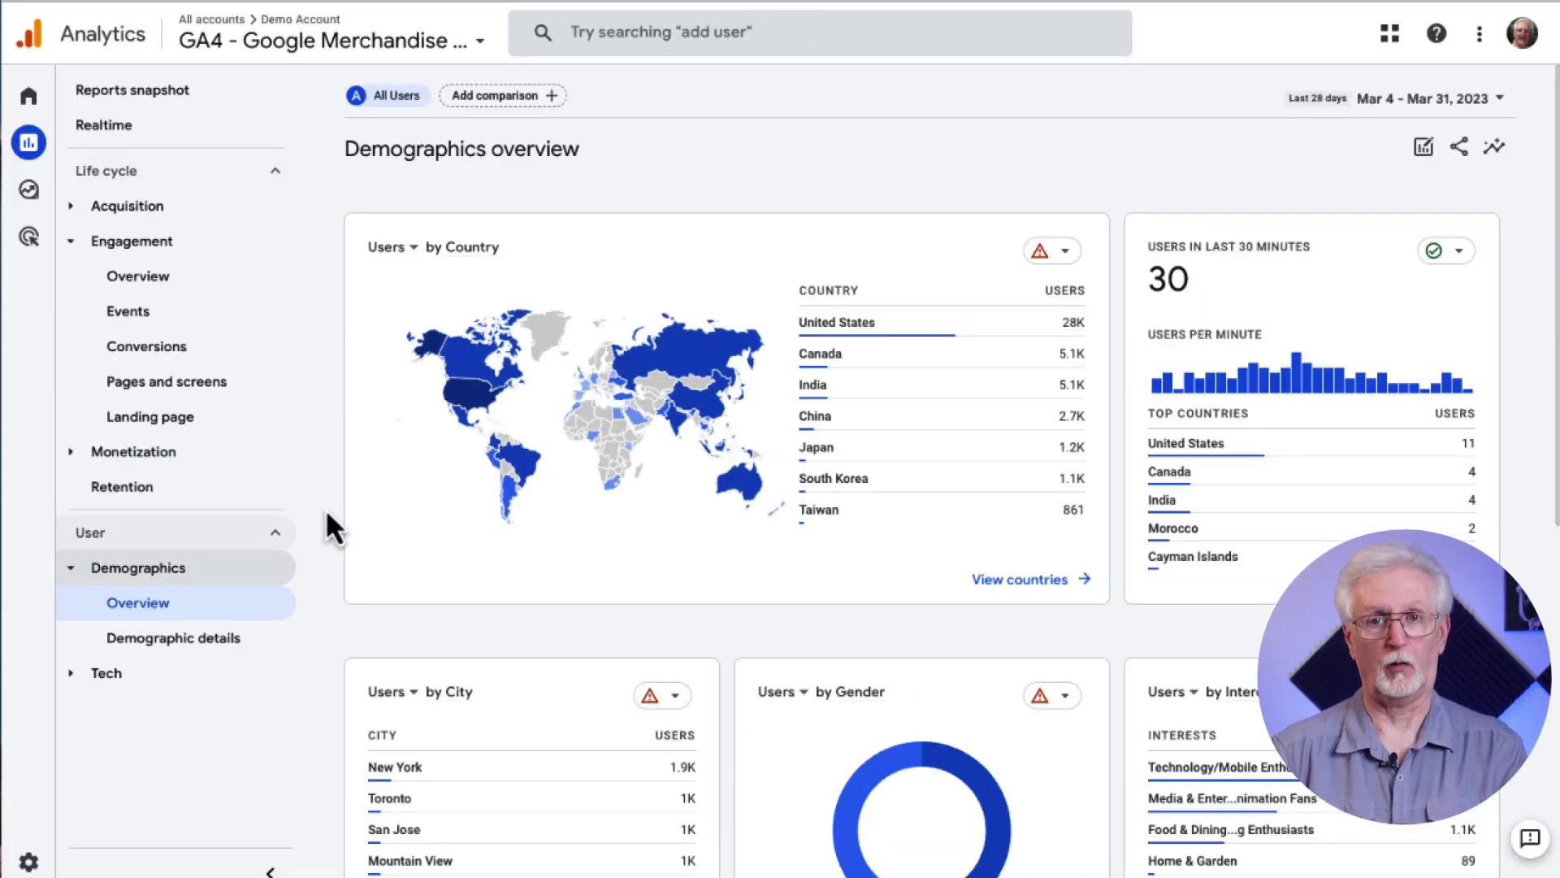
pyautogui.scroll(-3, 325, 507)
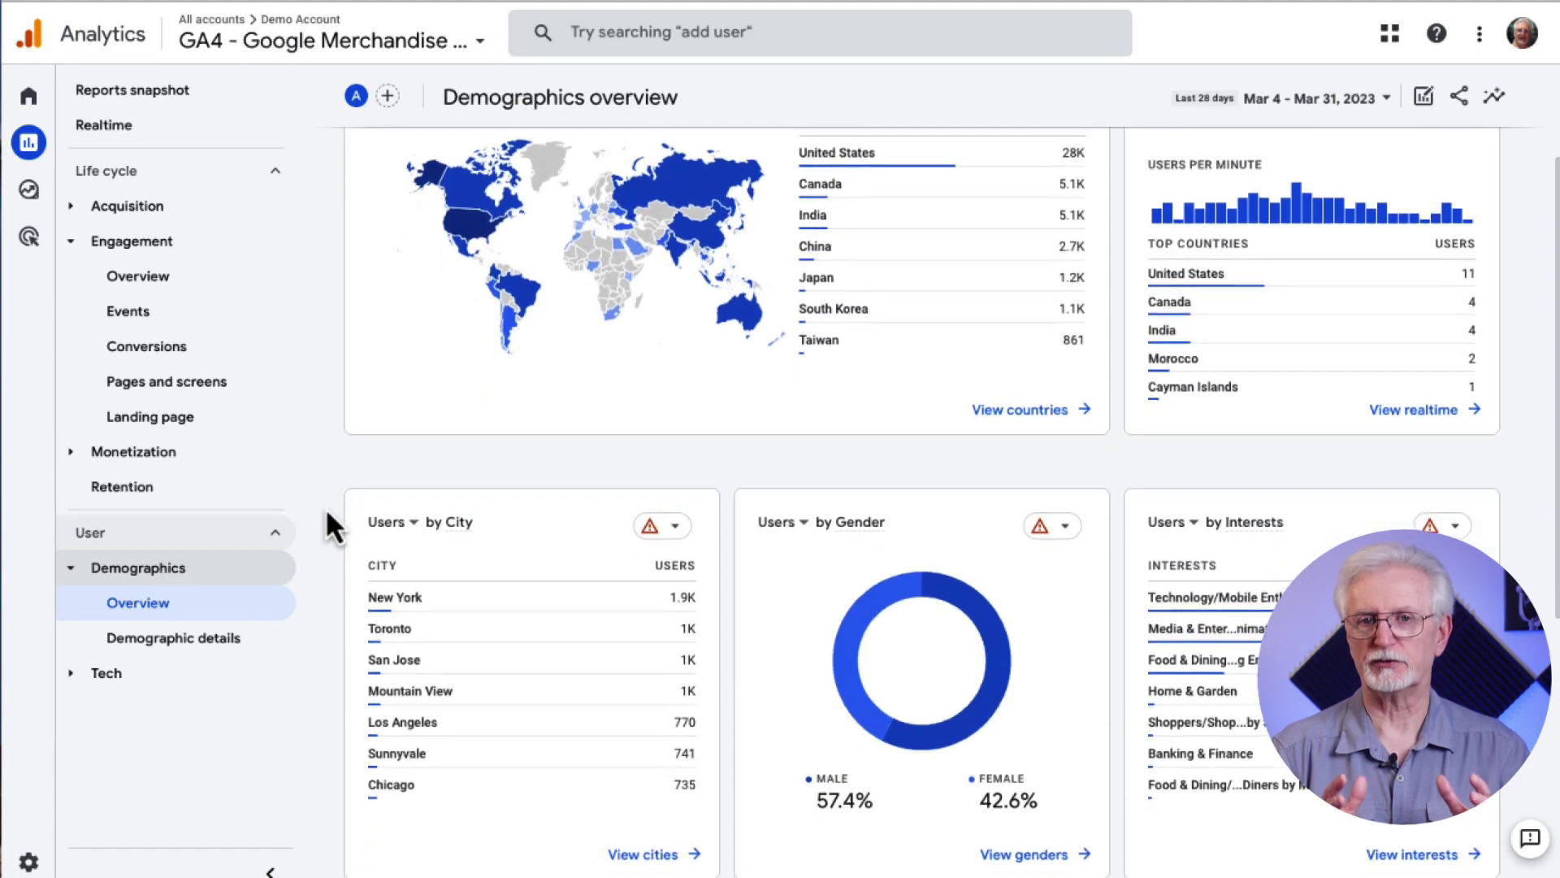
pyautogui.scroll(-3, 327, 512)
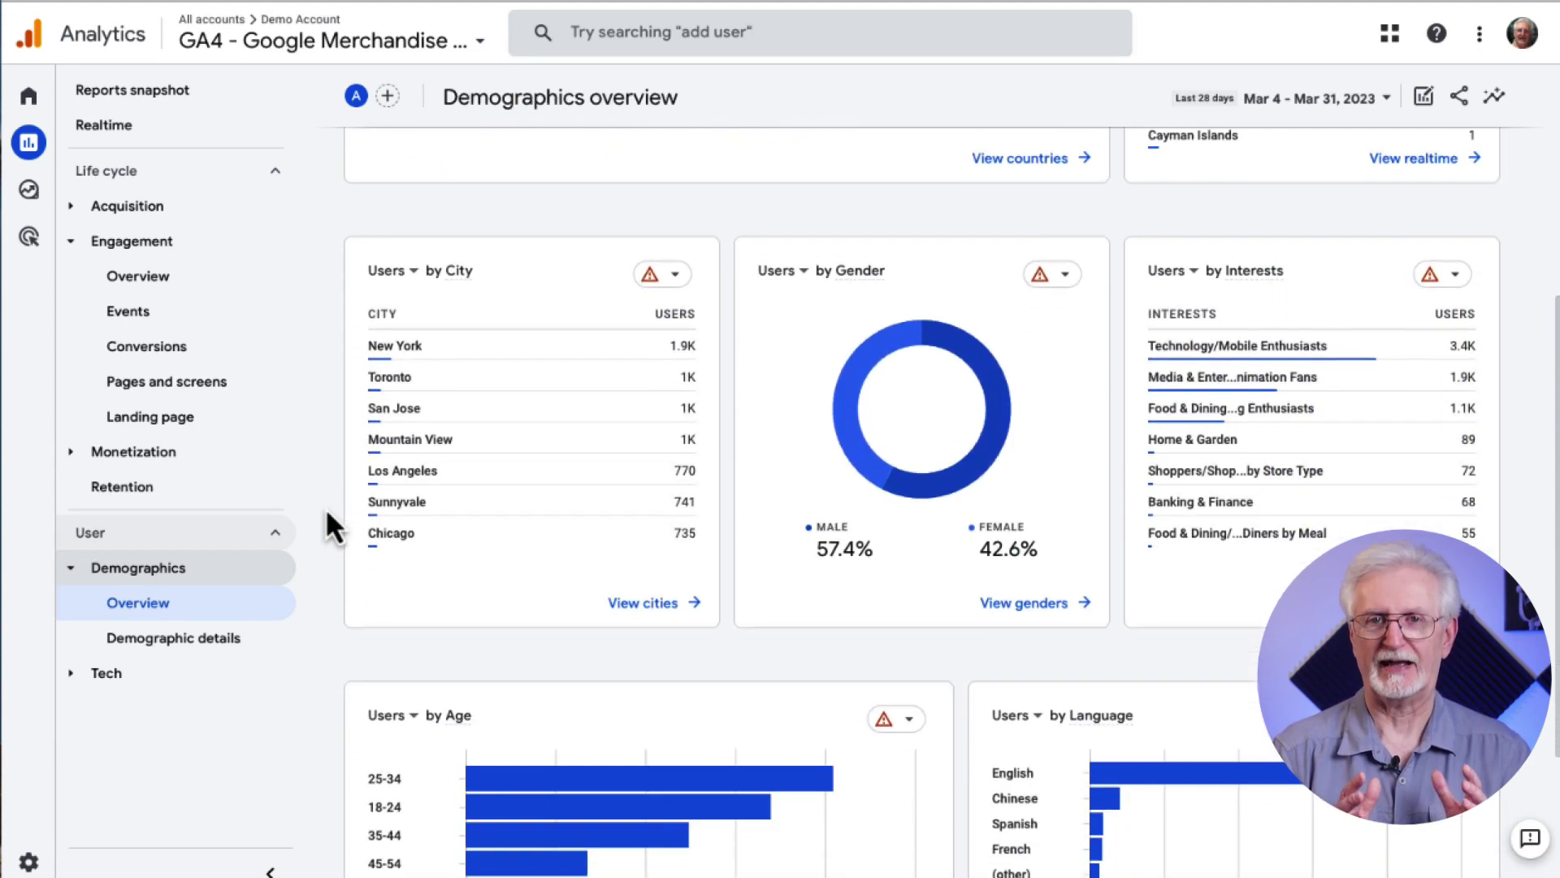
pyautogui.scroll(-3, 327, 513)
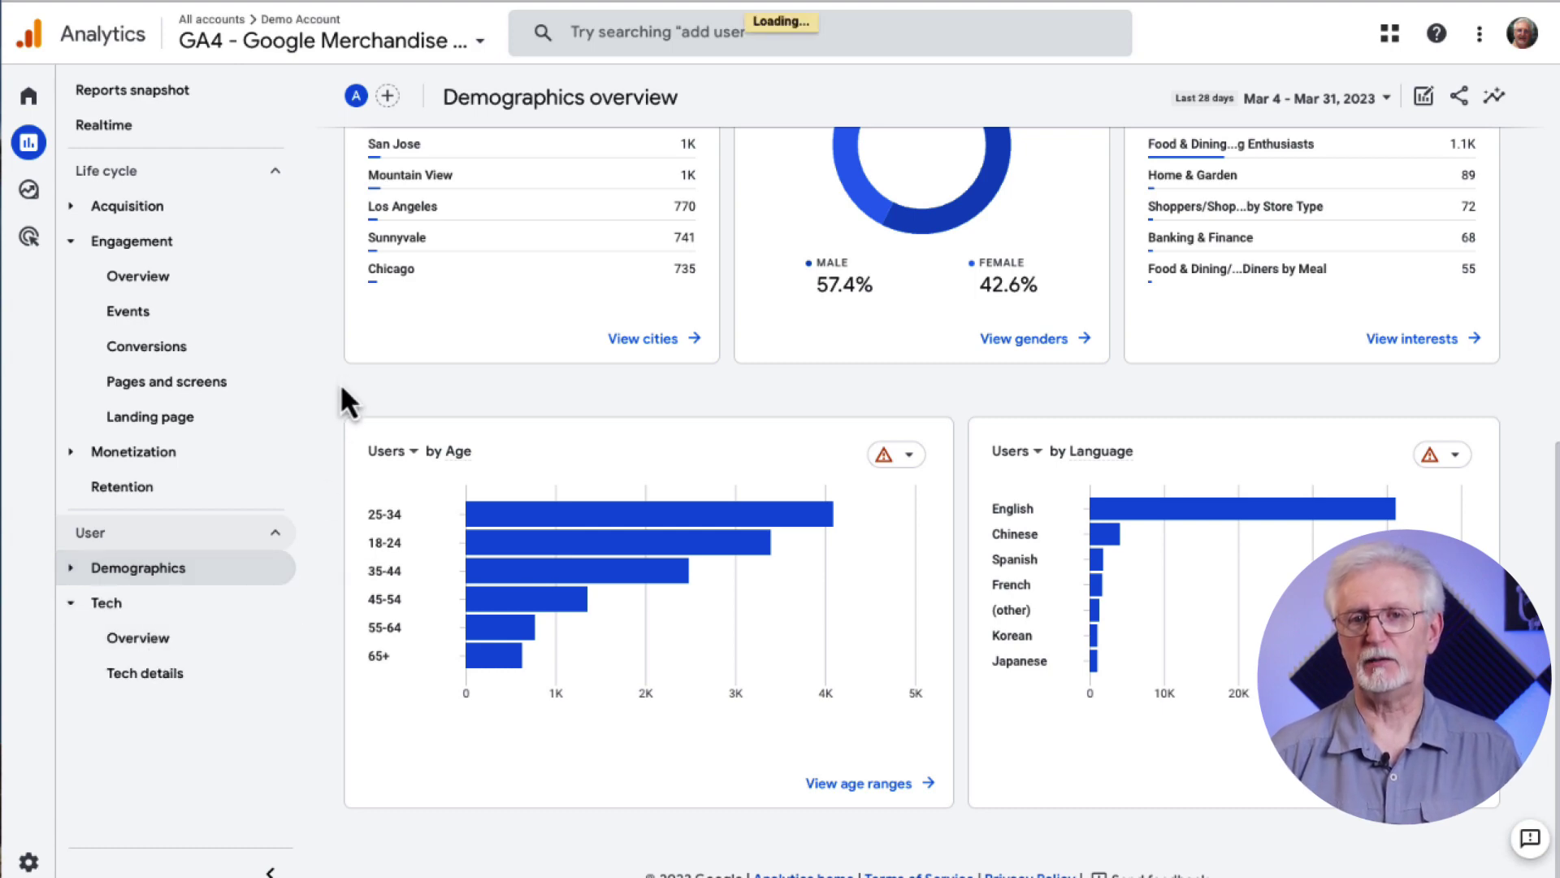
# Scroll through the Tech overview's platform, operating system, device category and browser cards.
pyautogui.scroll(-3, 333, 602)
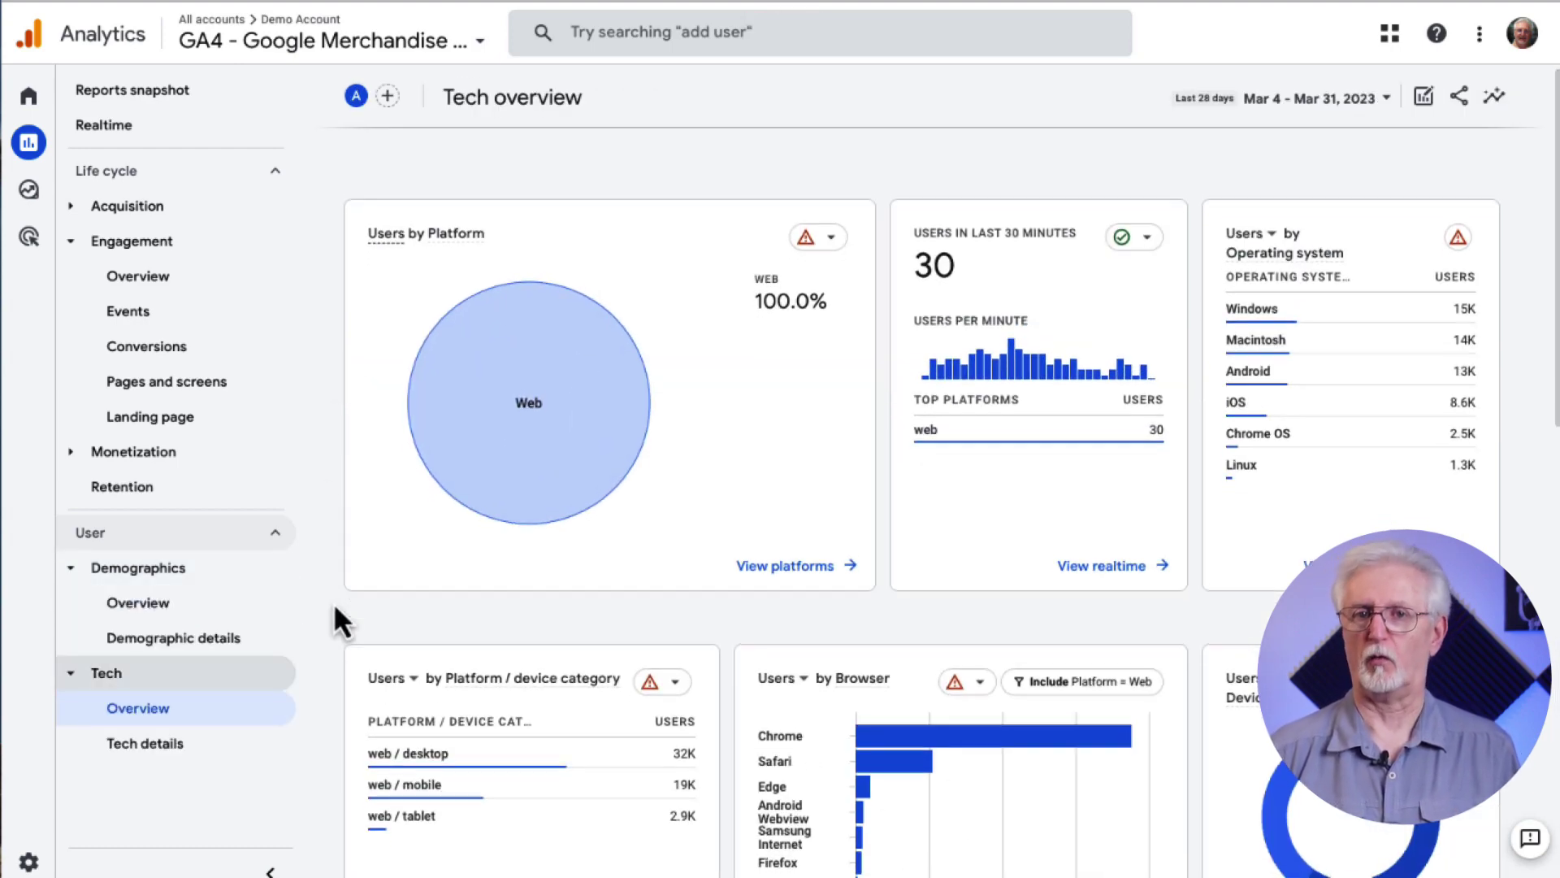
pyautogui.scroll(-1, 334, 602)
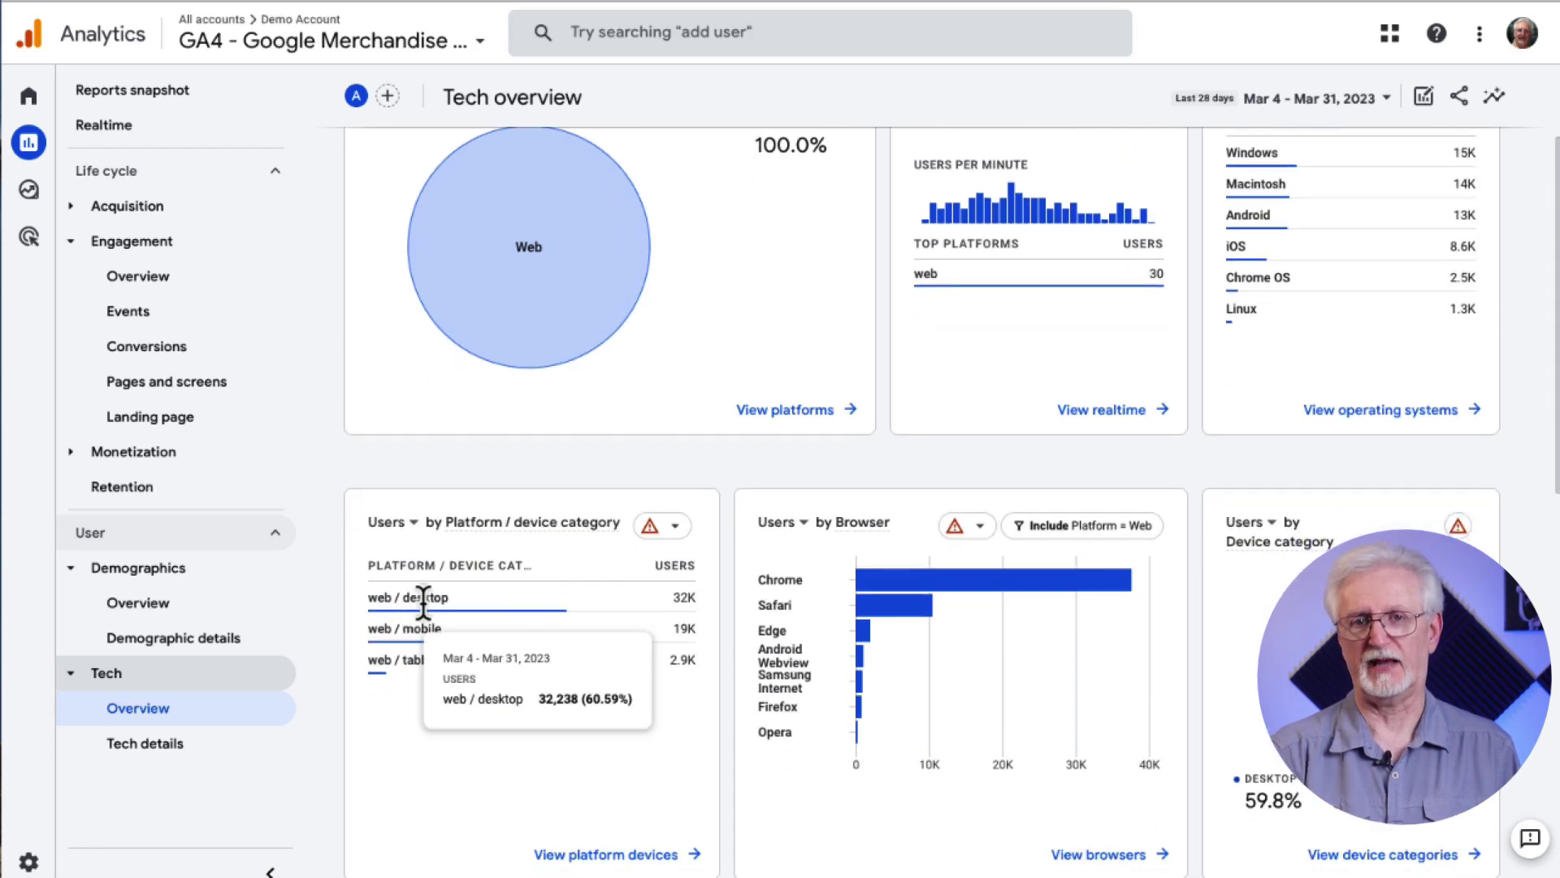
pyautogui.scroll(2, 1219, 264)
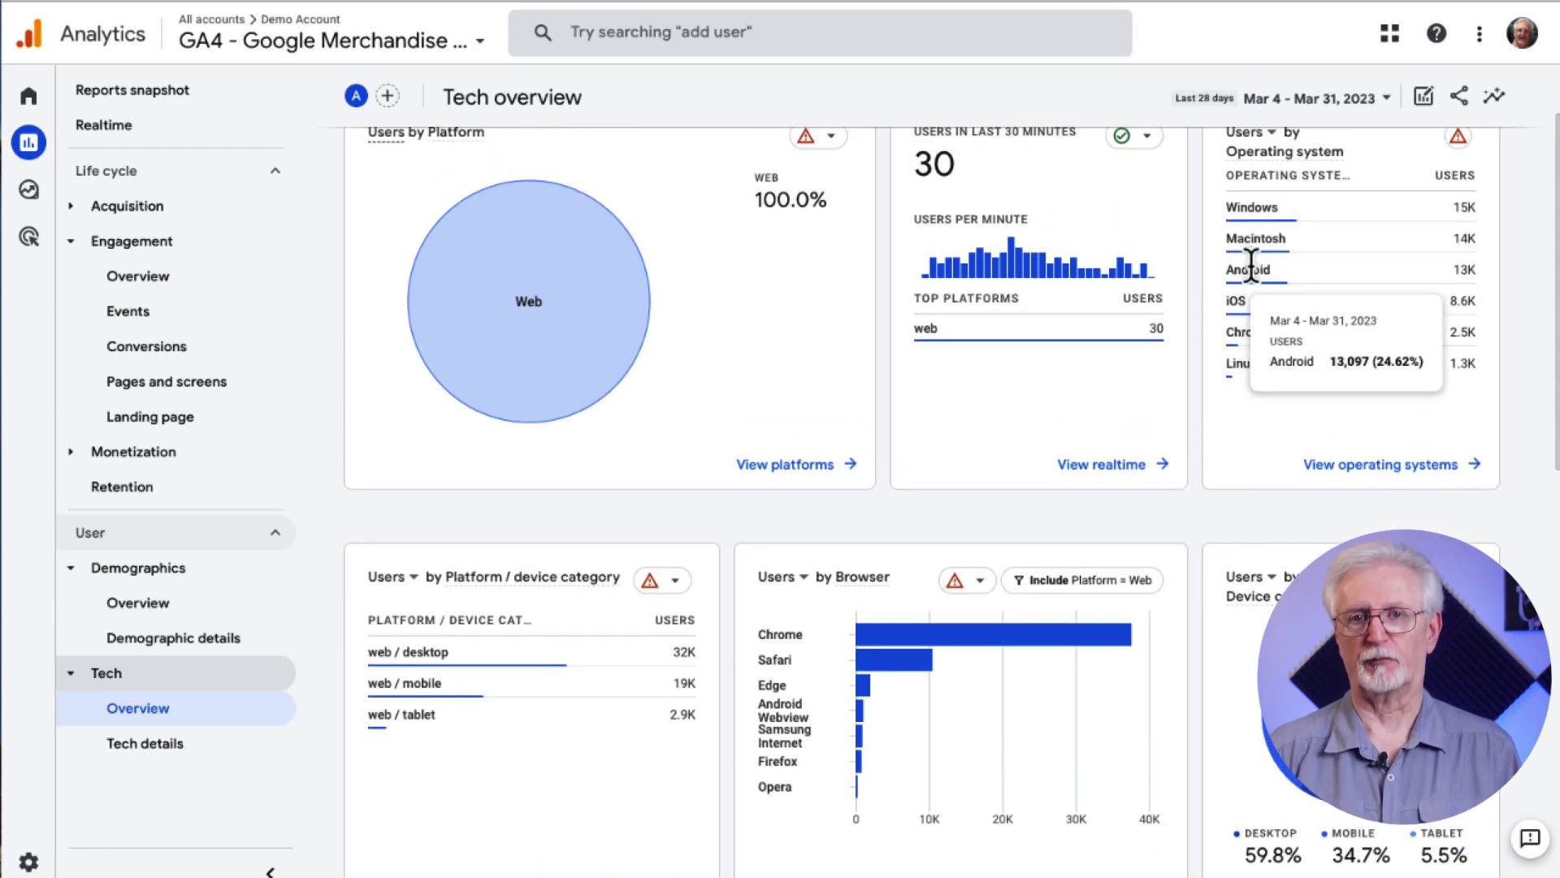
pyautogui.scroll(-3, 1261, 319)
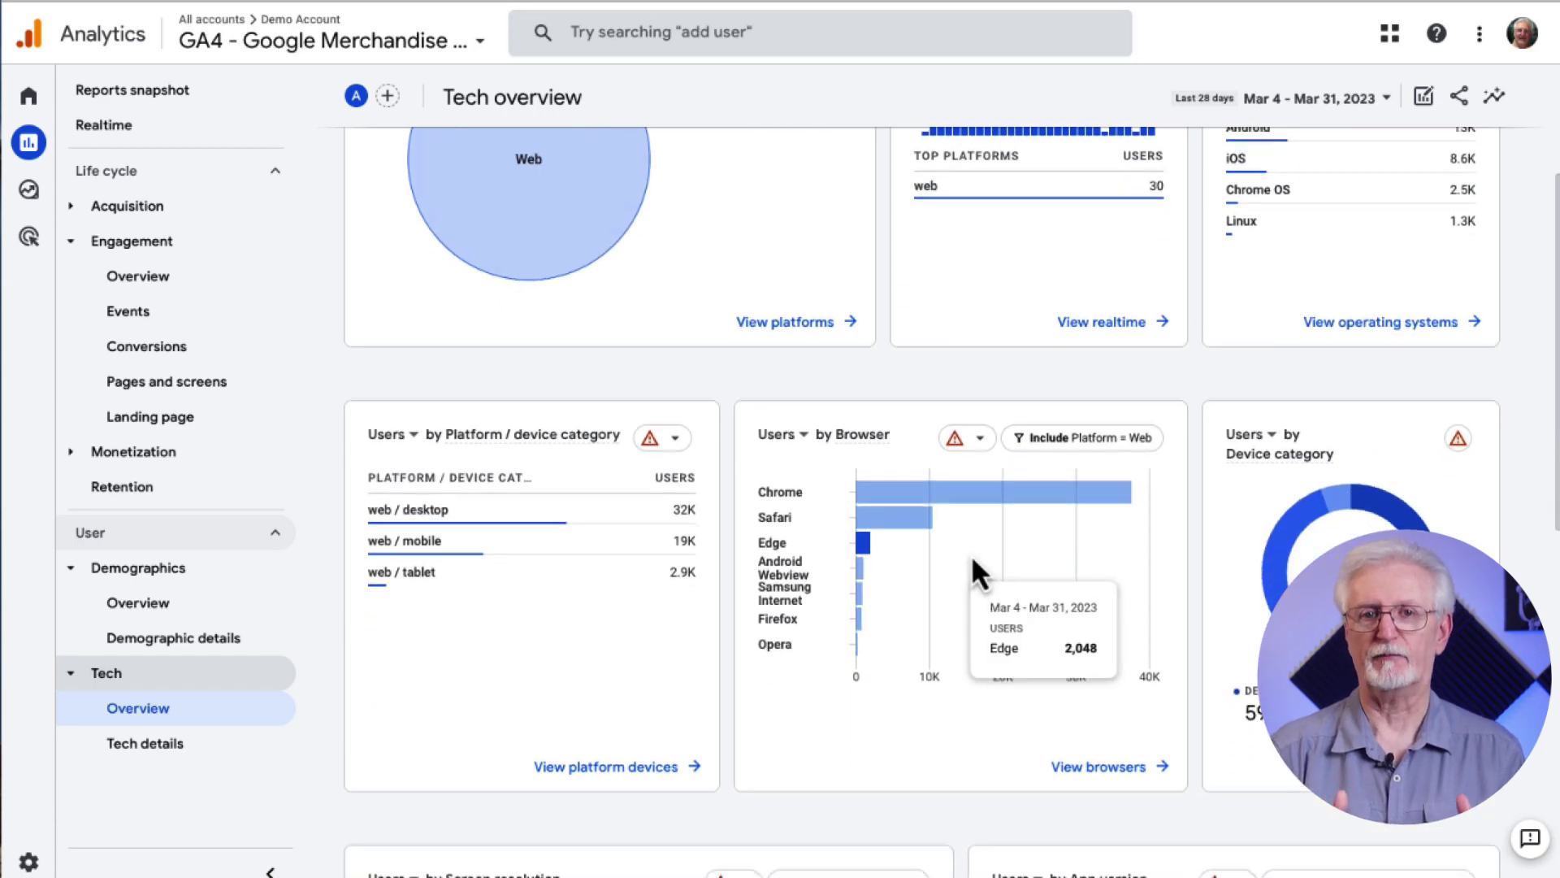
pyautogui.scroll(-2, 972, 554)
pyautogui.scroll(-3, 972, 554)
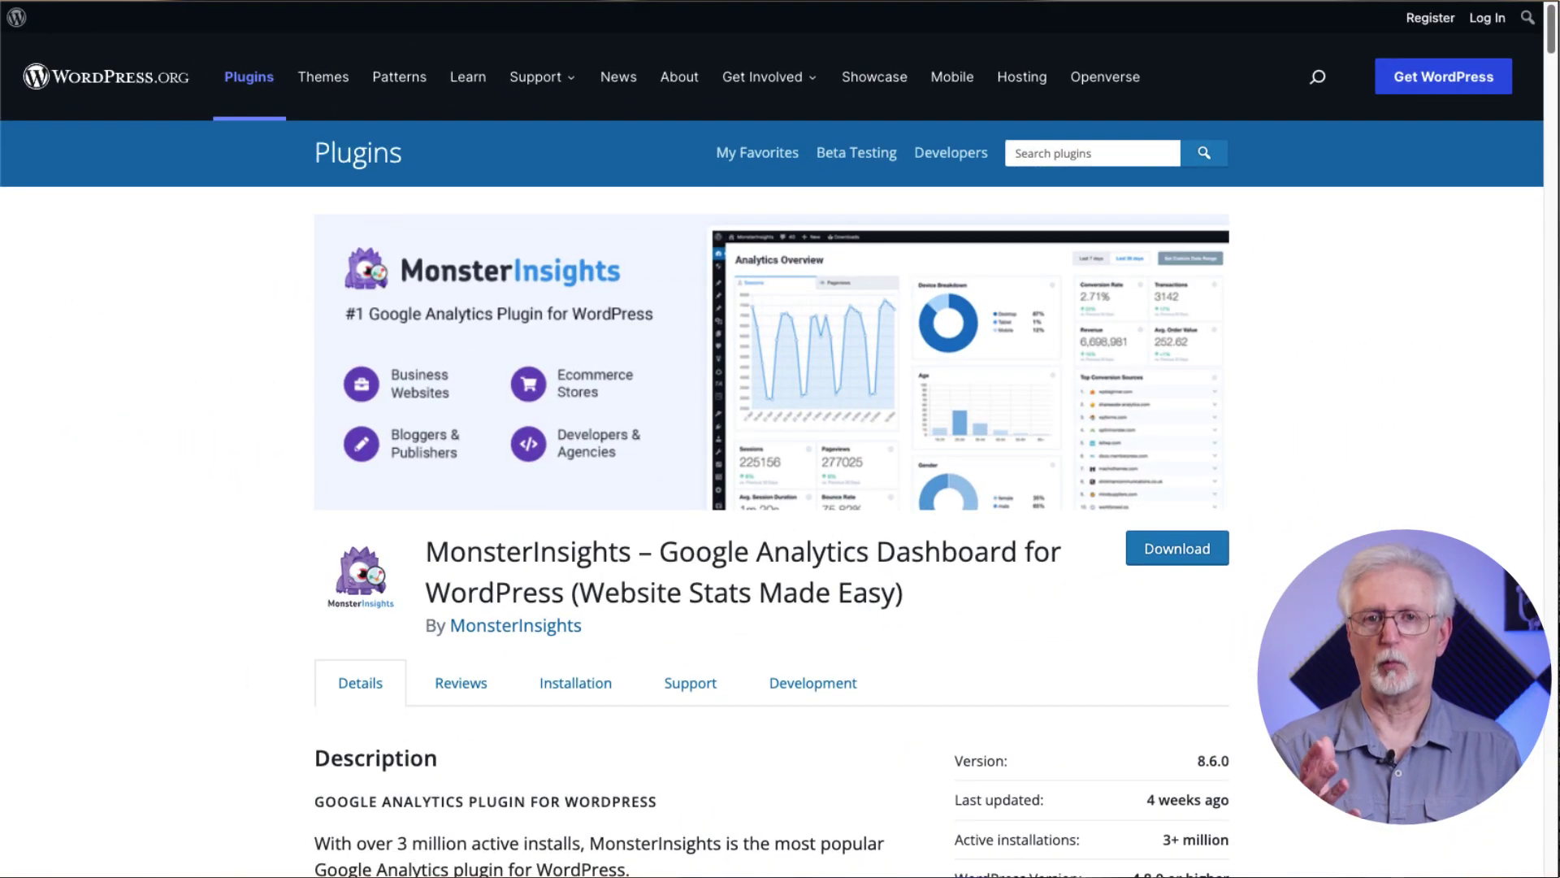
# Upload google-analytics-premium-v8.5.0.zip, install and activate MonsterInsights, and launch its setup wizard.
pyautogui.click(746, 245)
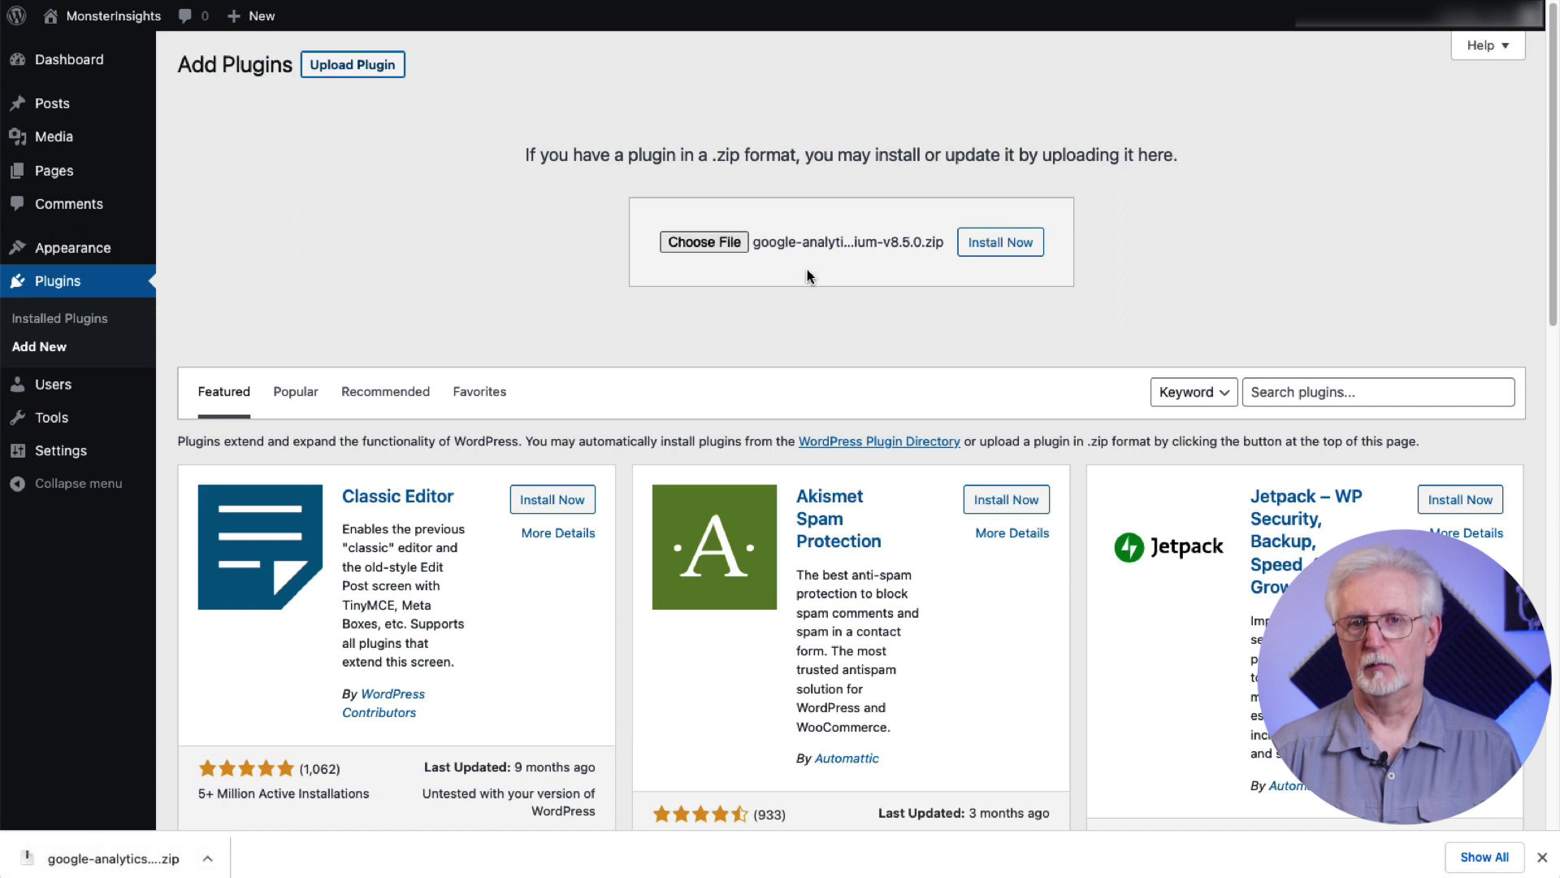
pyautogui.click(992, 243)
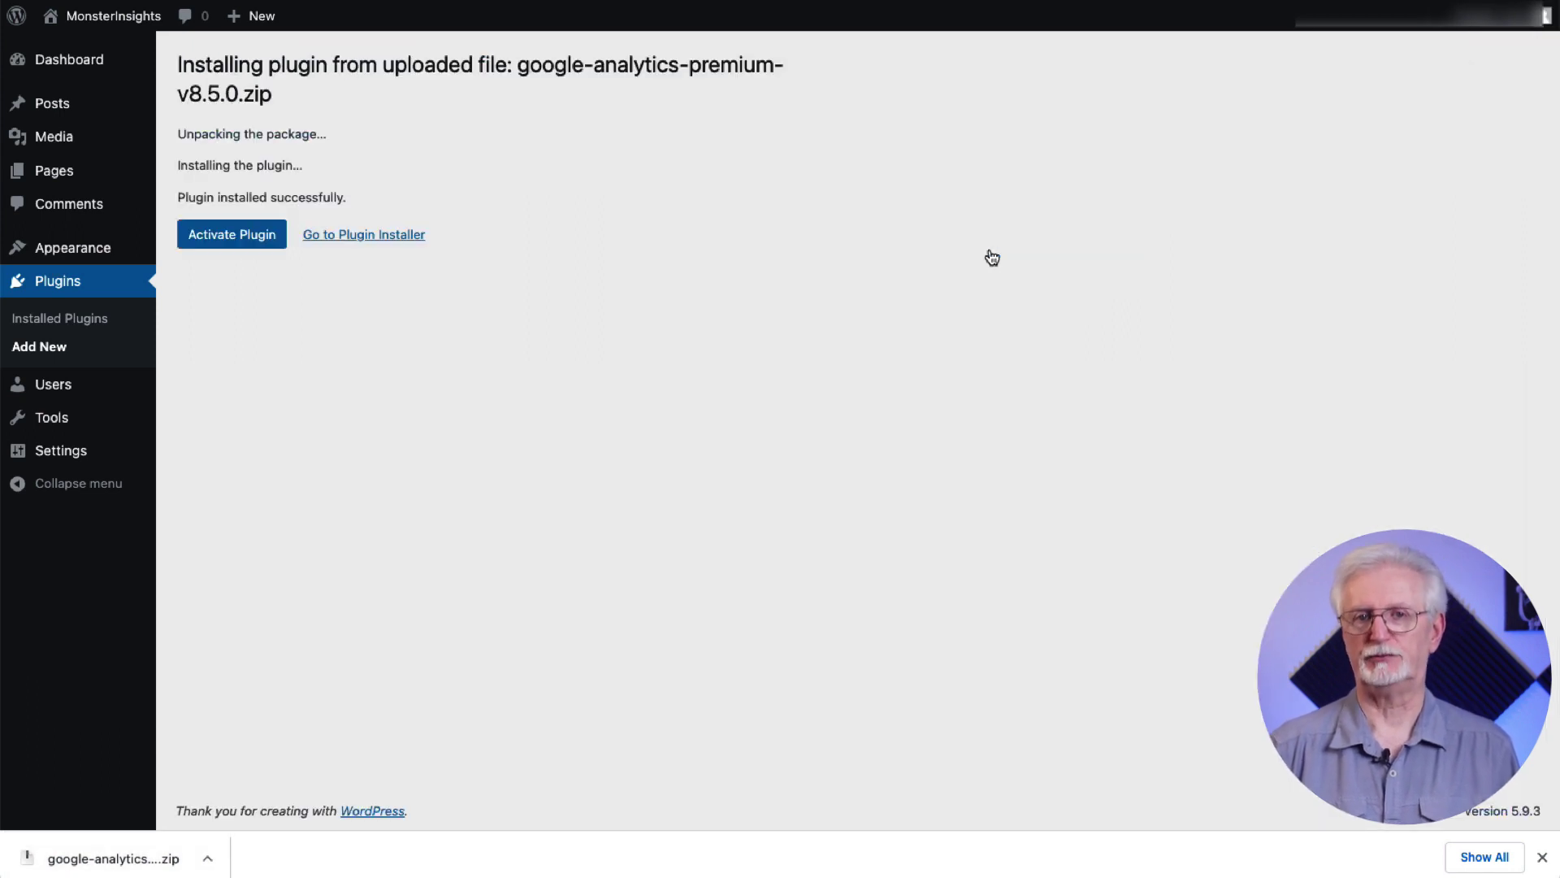
pyautogui.click(232, 235)
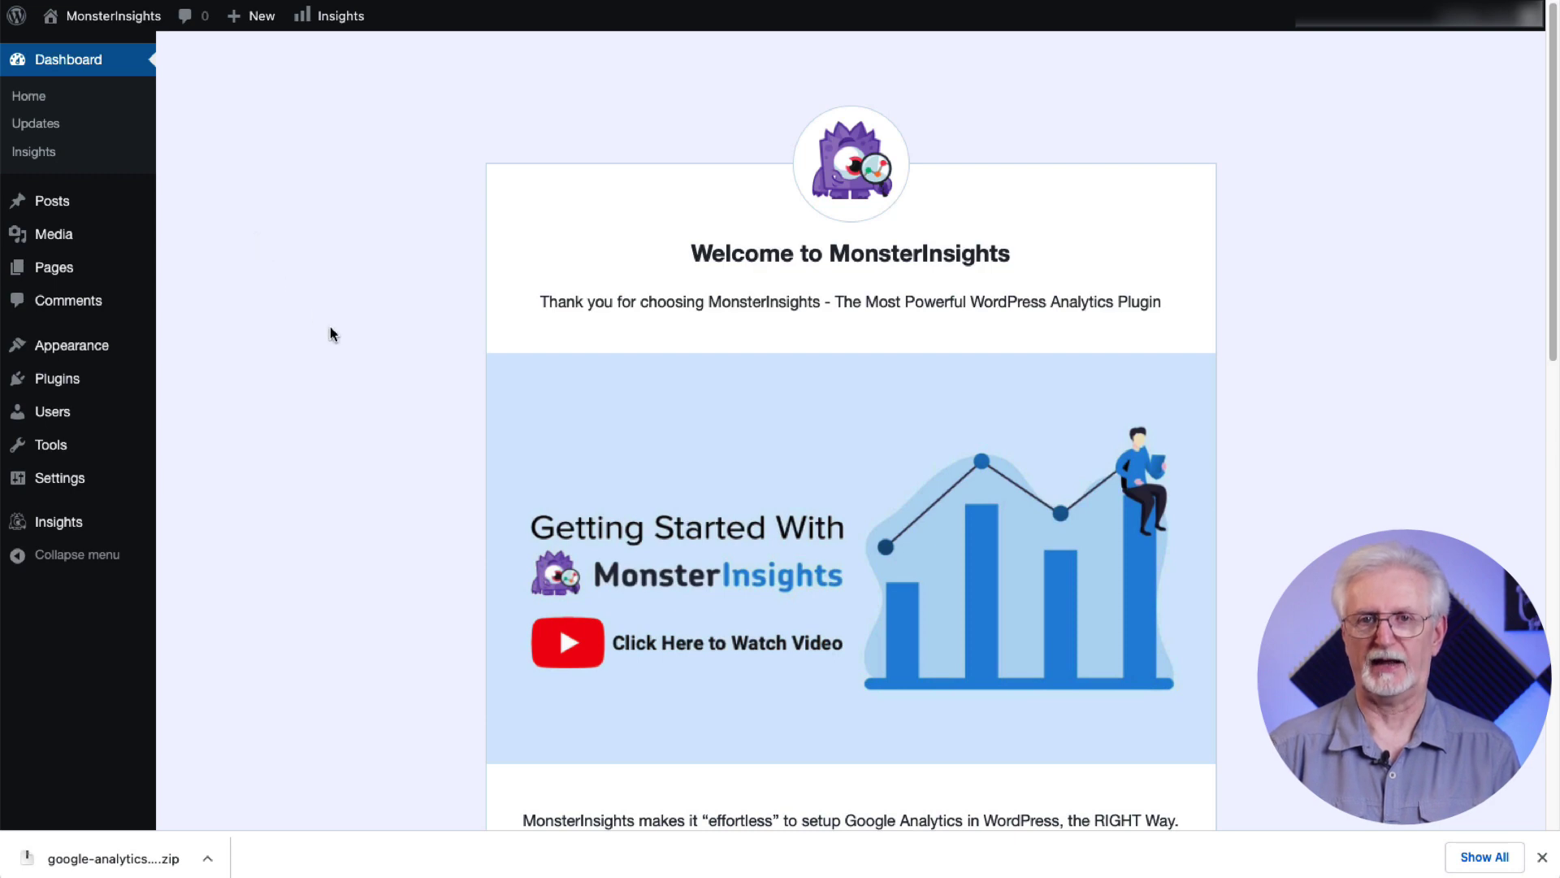
pyautogui.scroll(-6, 331, 334)
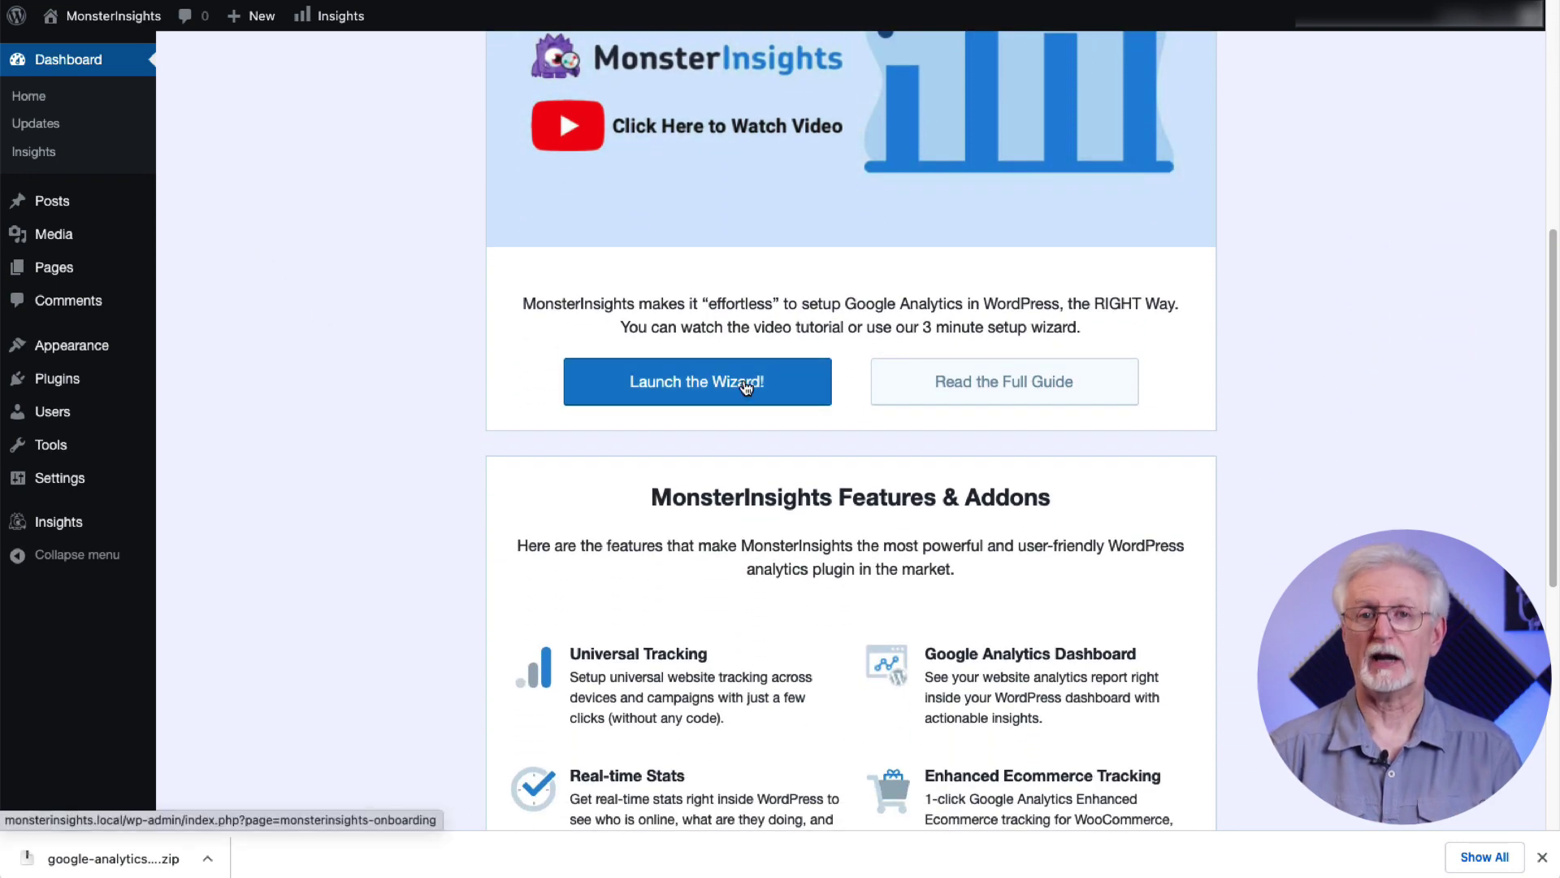
pyautogui.click(746, 388)
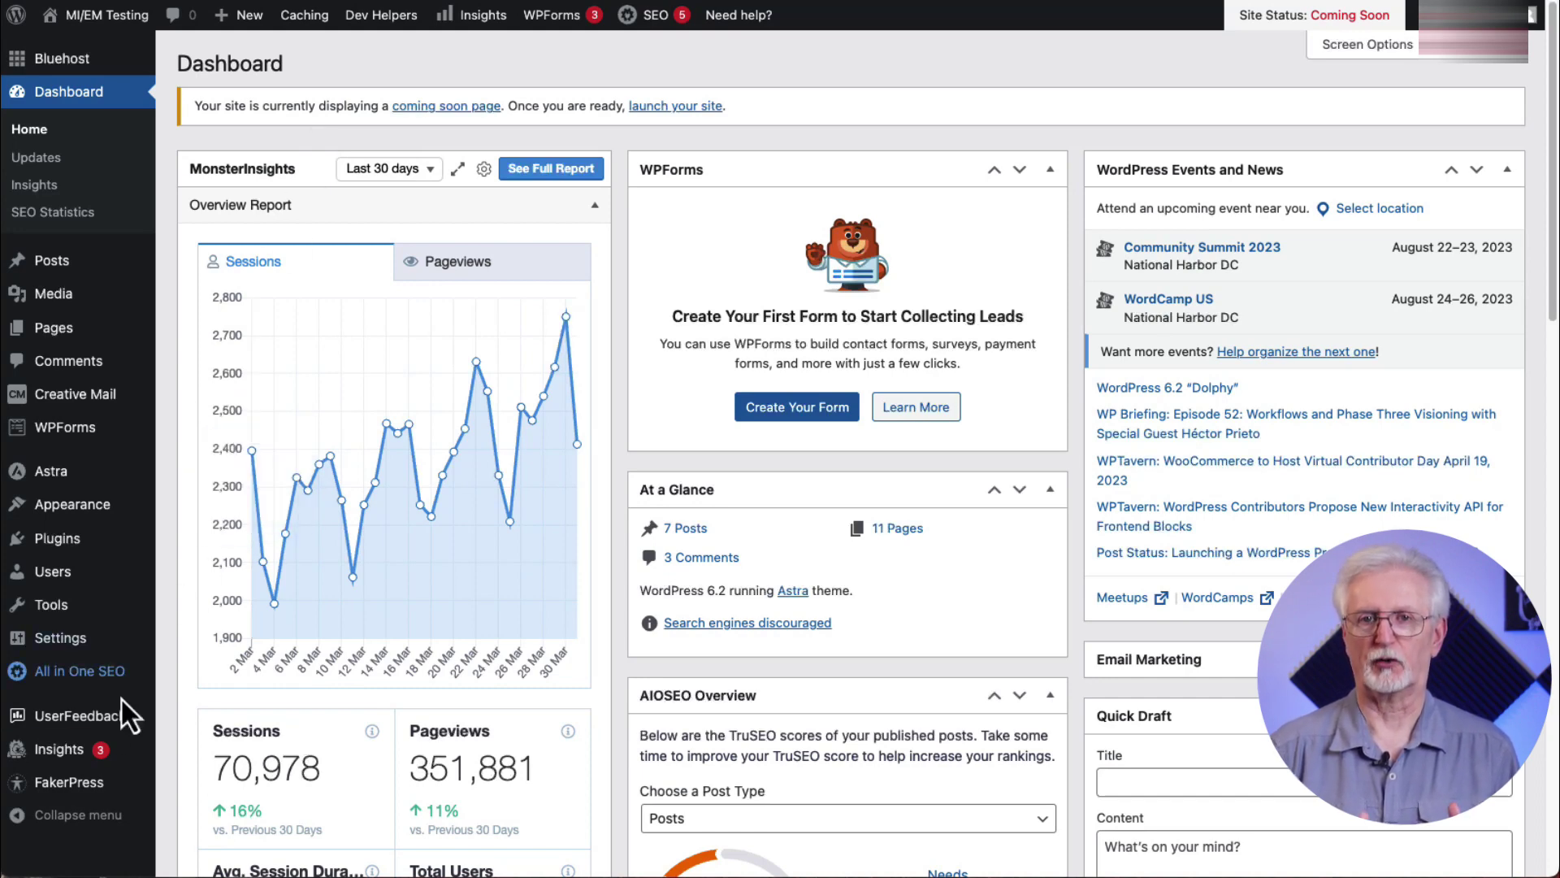
pyautogui.moveTo(86, 766)
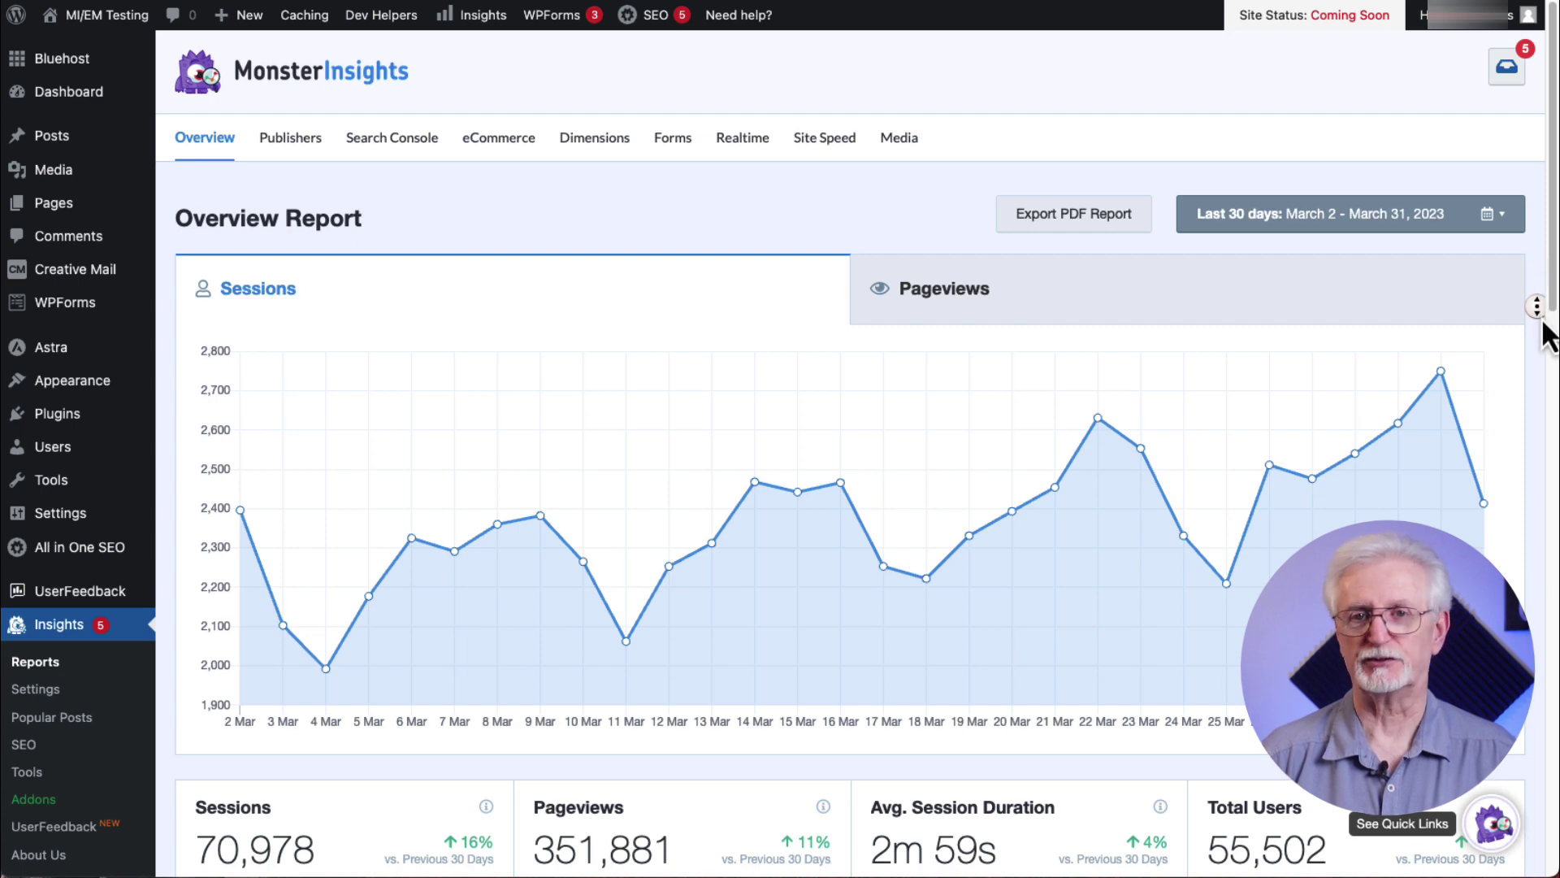
pyautogui.scroll(-2, 1541, 325)
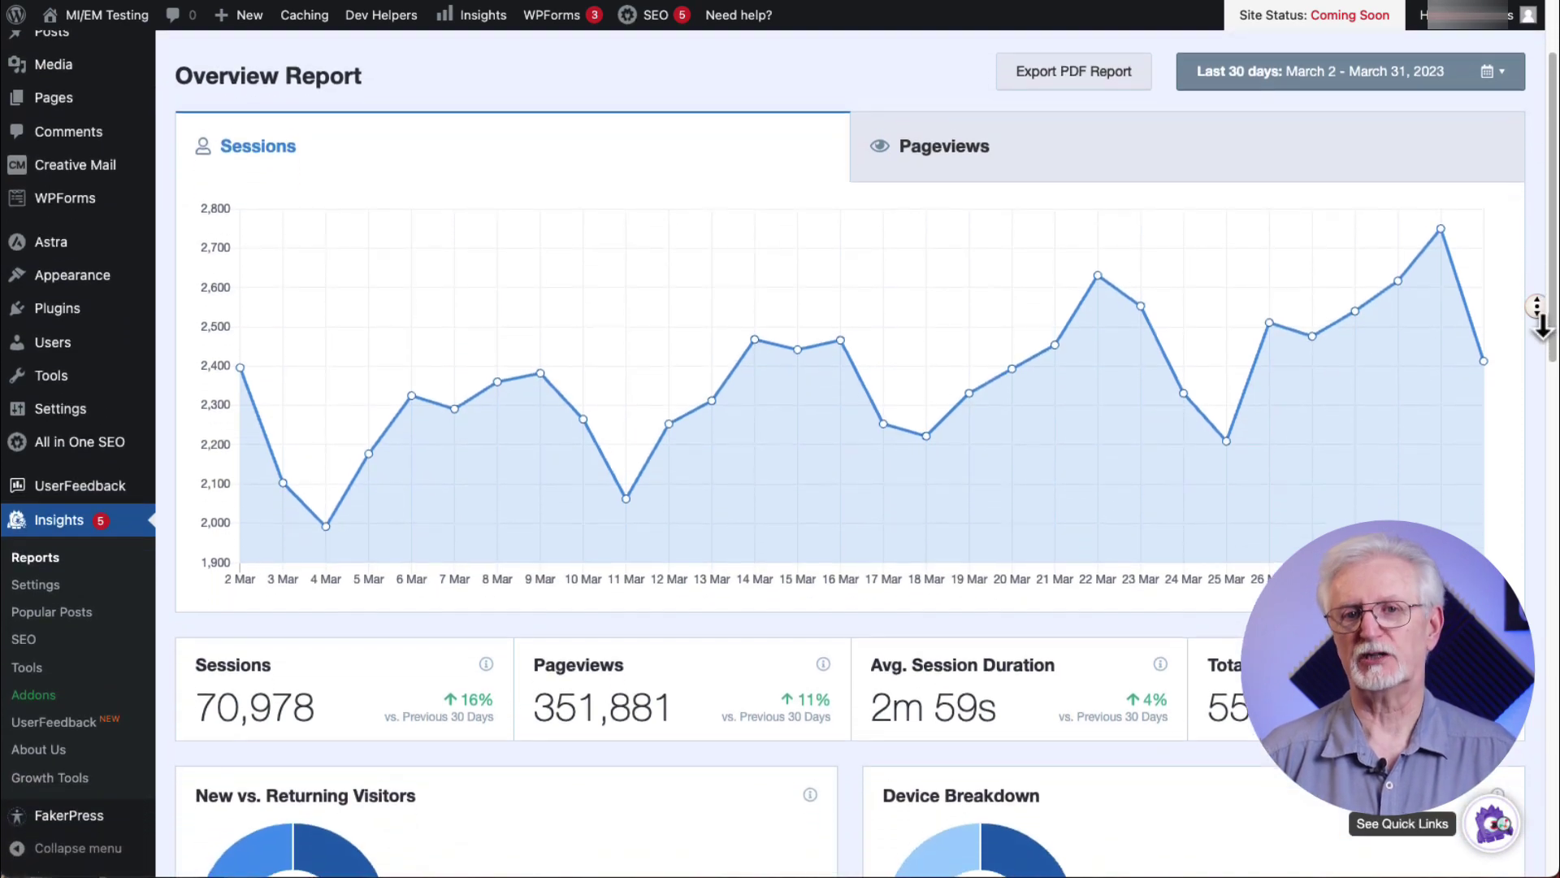
pyautogui.scroll(-2, 1542, 325)
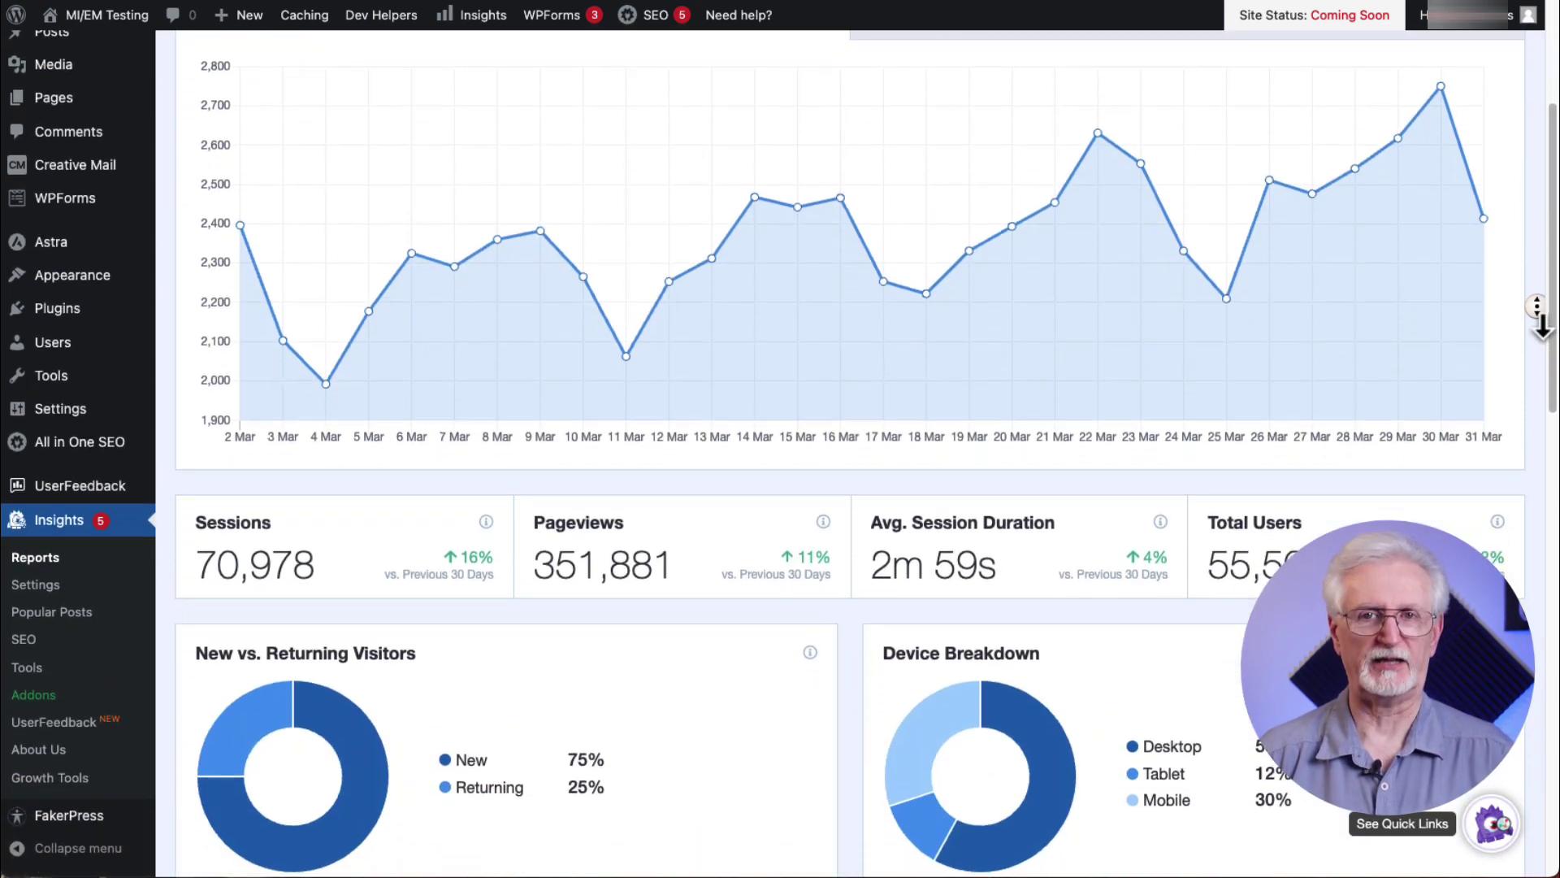
pyautogui.scroll(-2, 1541, 325)
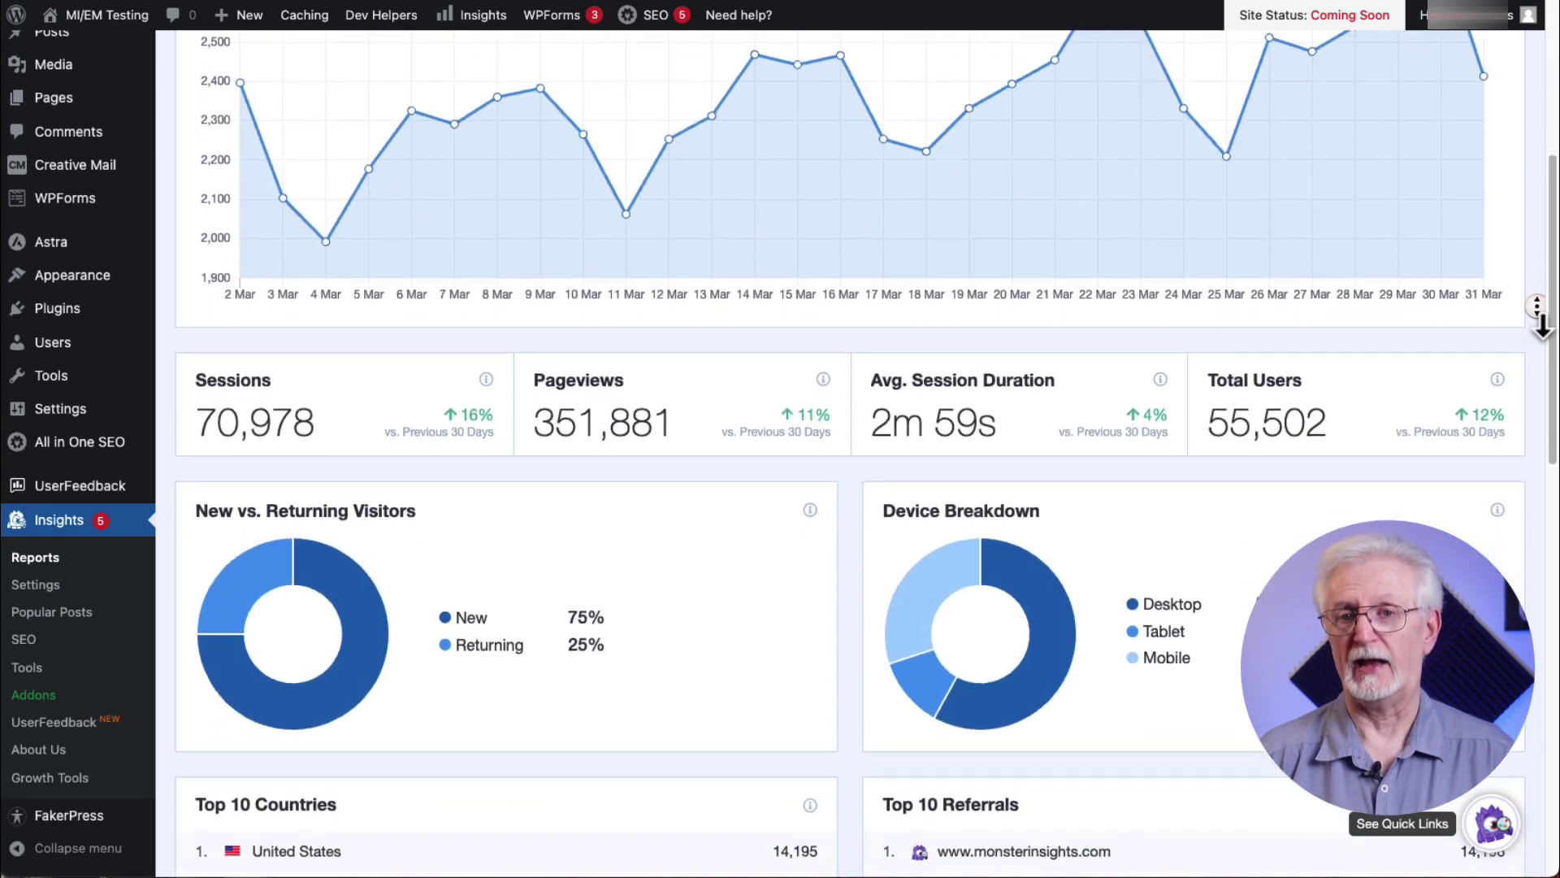
pyautogui.scroll(-2, 1541, 325)
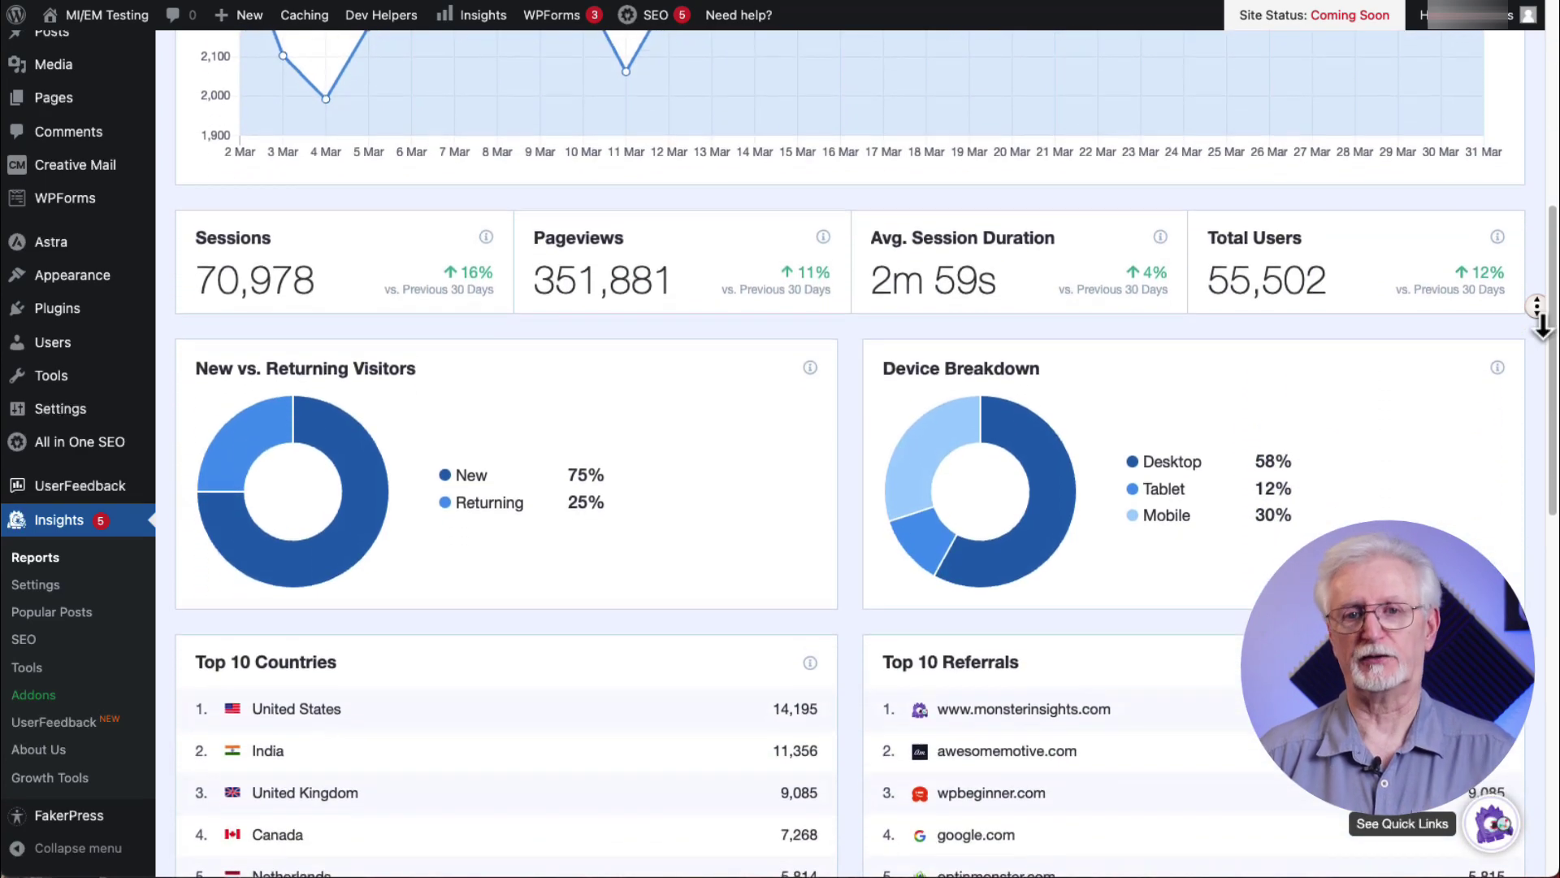
pyautogui.scroll(-2, 1542, 325)
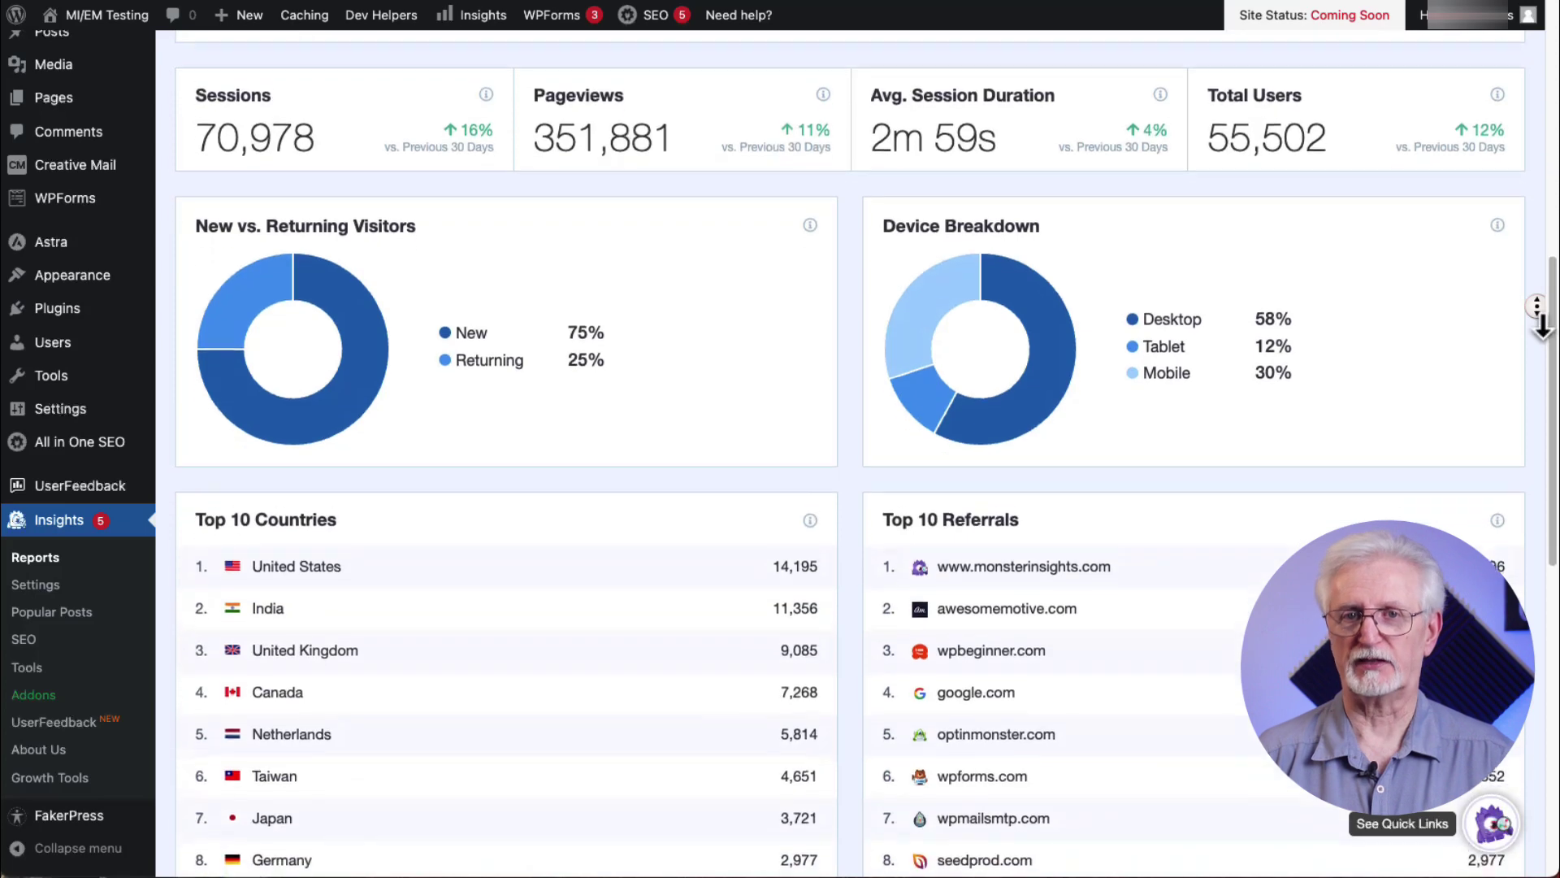
pyautogui.scroll(-2, 1541, 325)
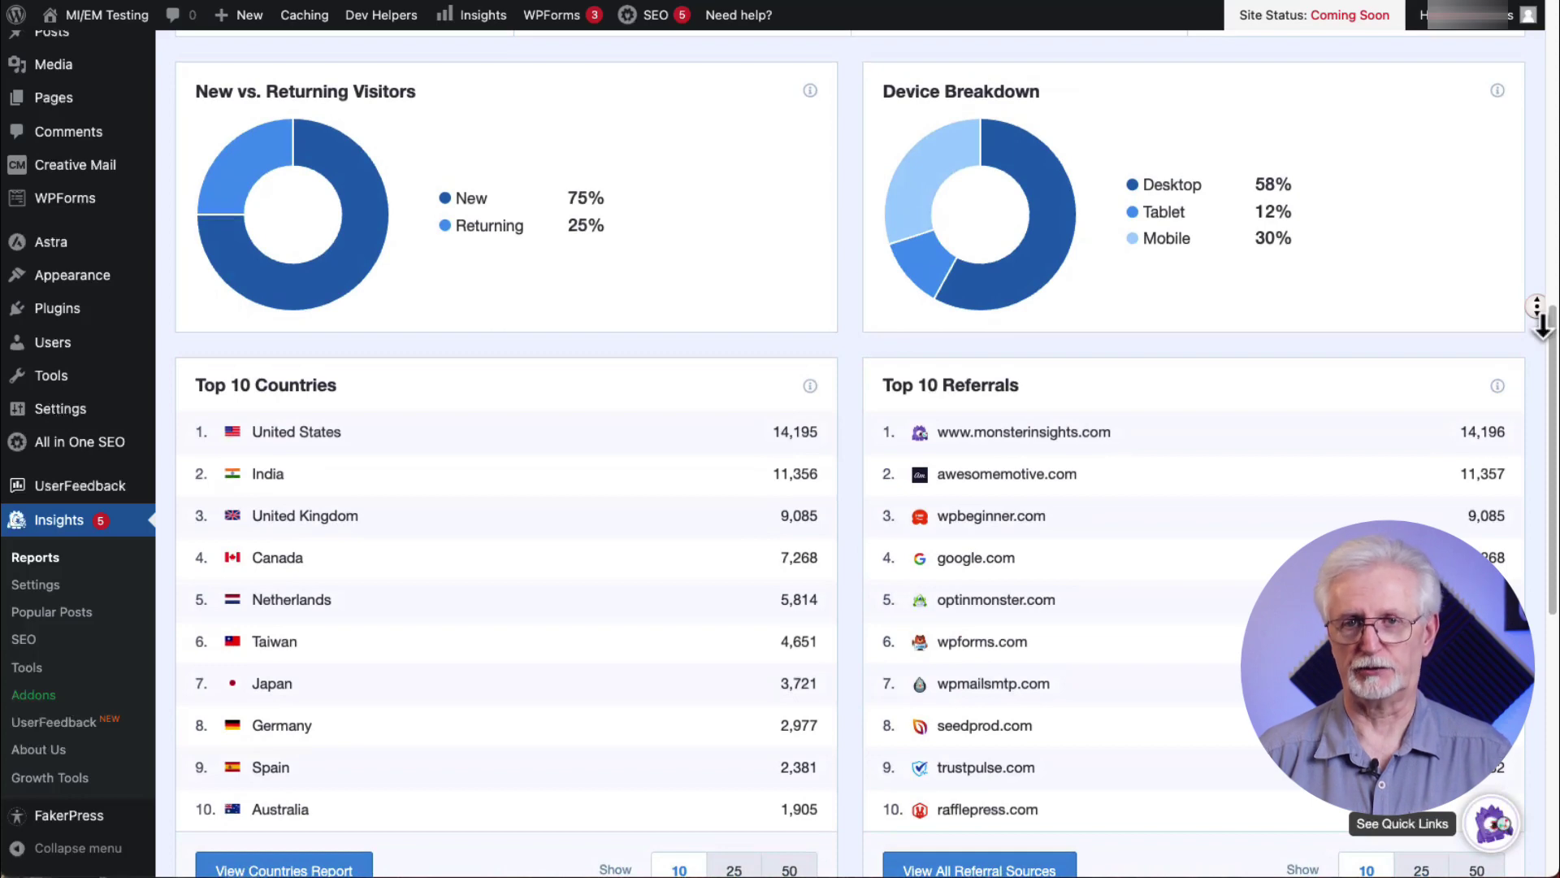
pyautogui.scroll(-2, 1542, 325)
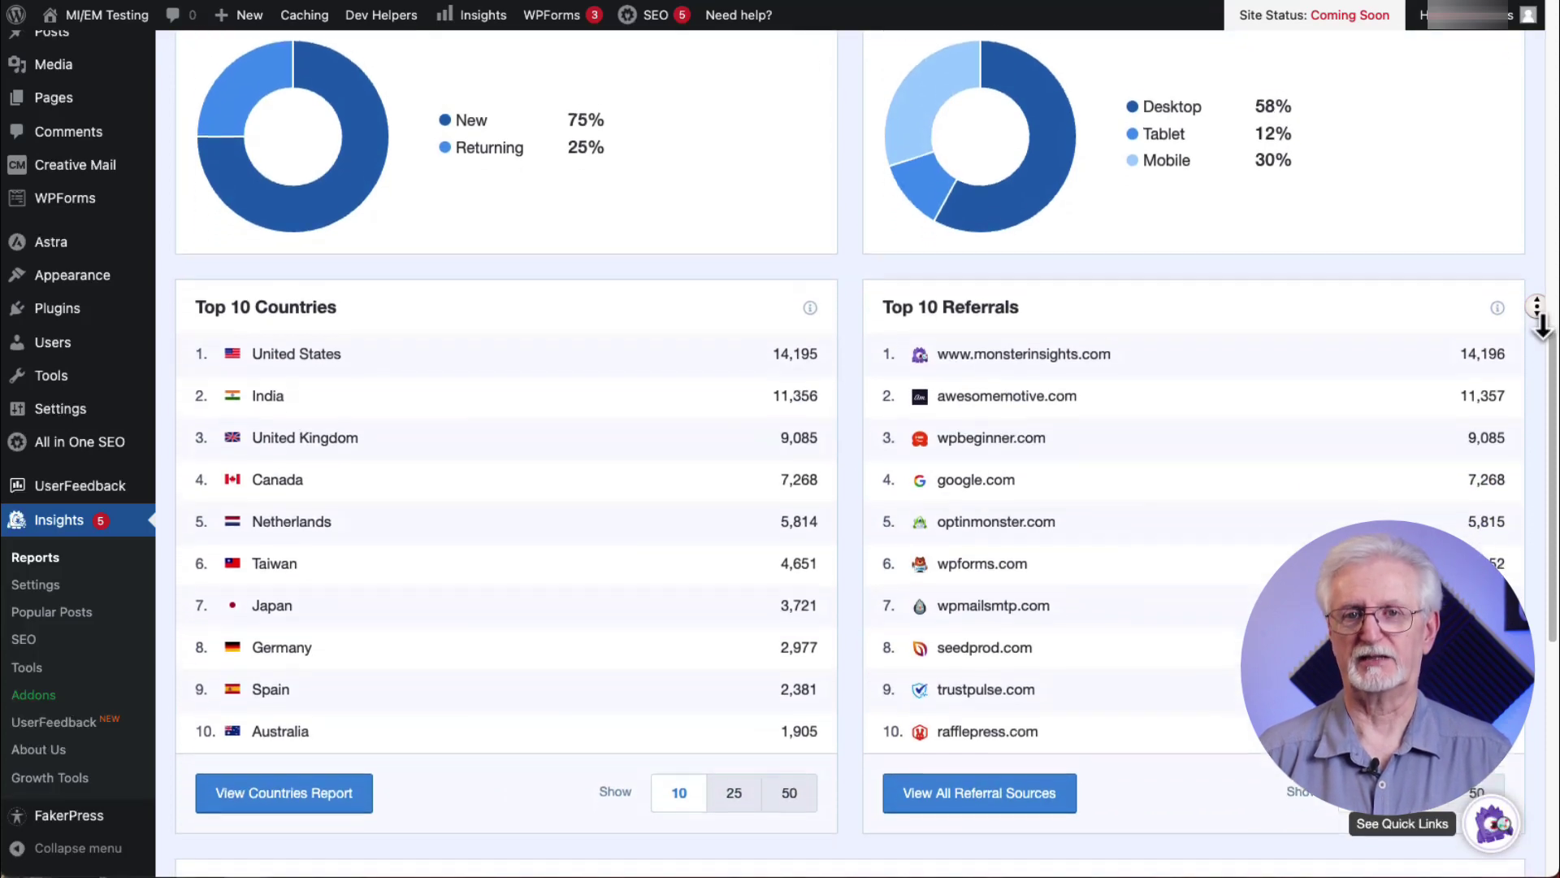
pyautogui.scroll(-2, 1541, 325)
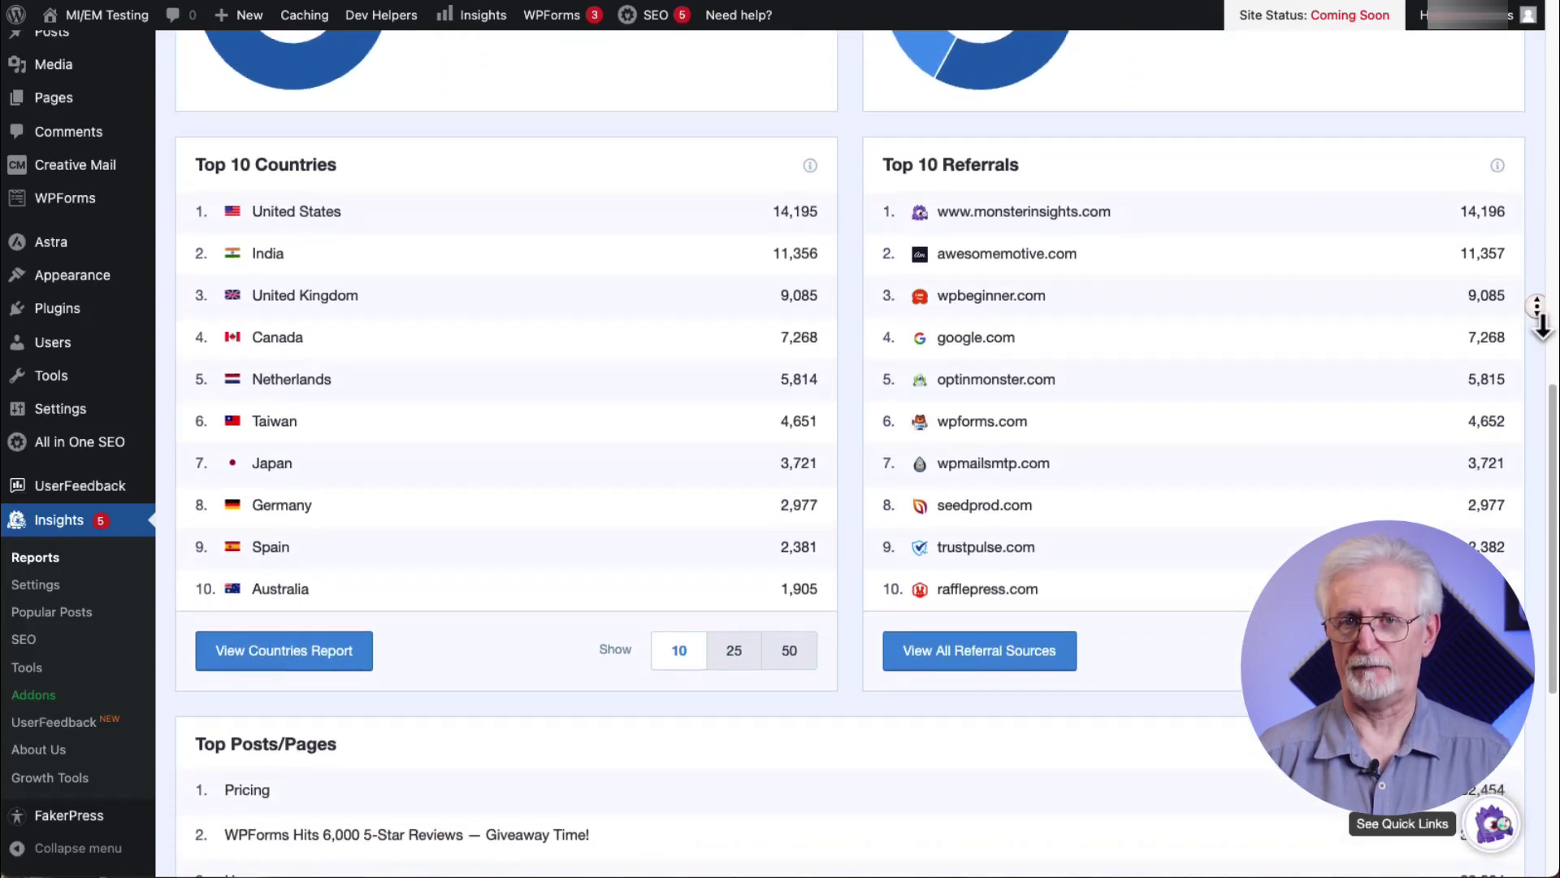
pyautogui.scroll(-5, 1541, 325)
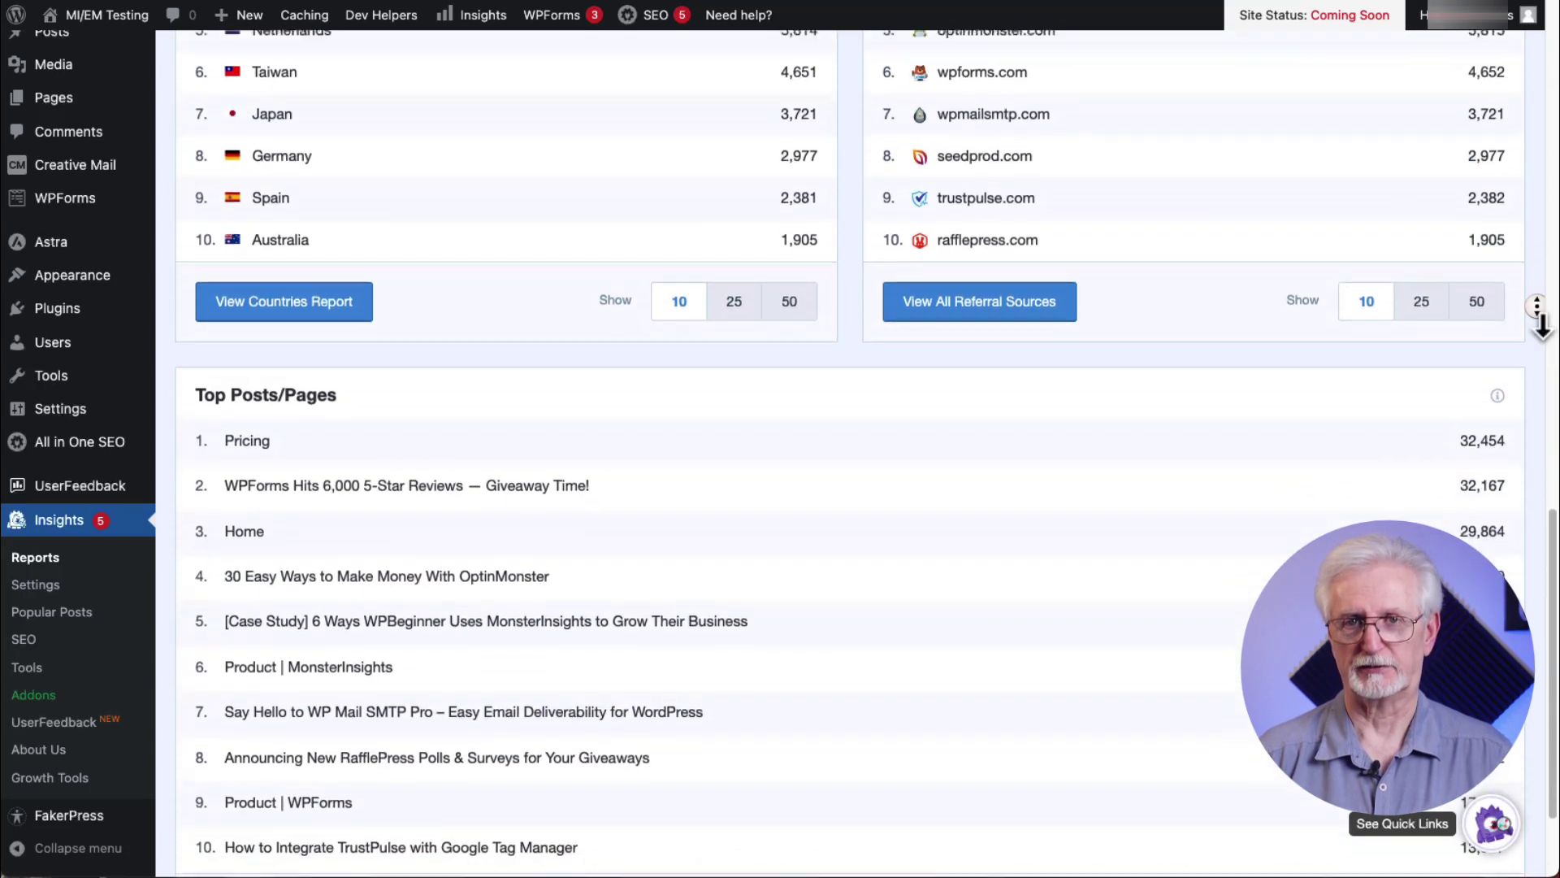
pyautogui.scroll(-1, 1542, 325)
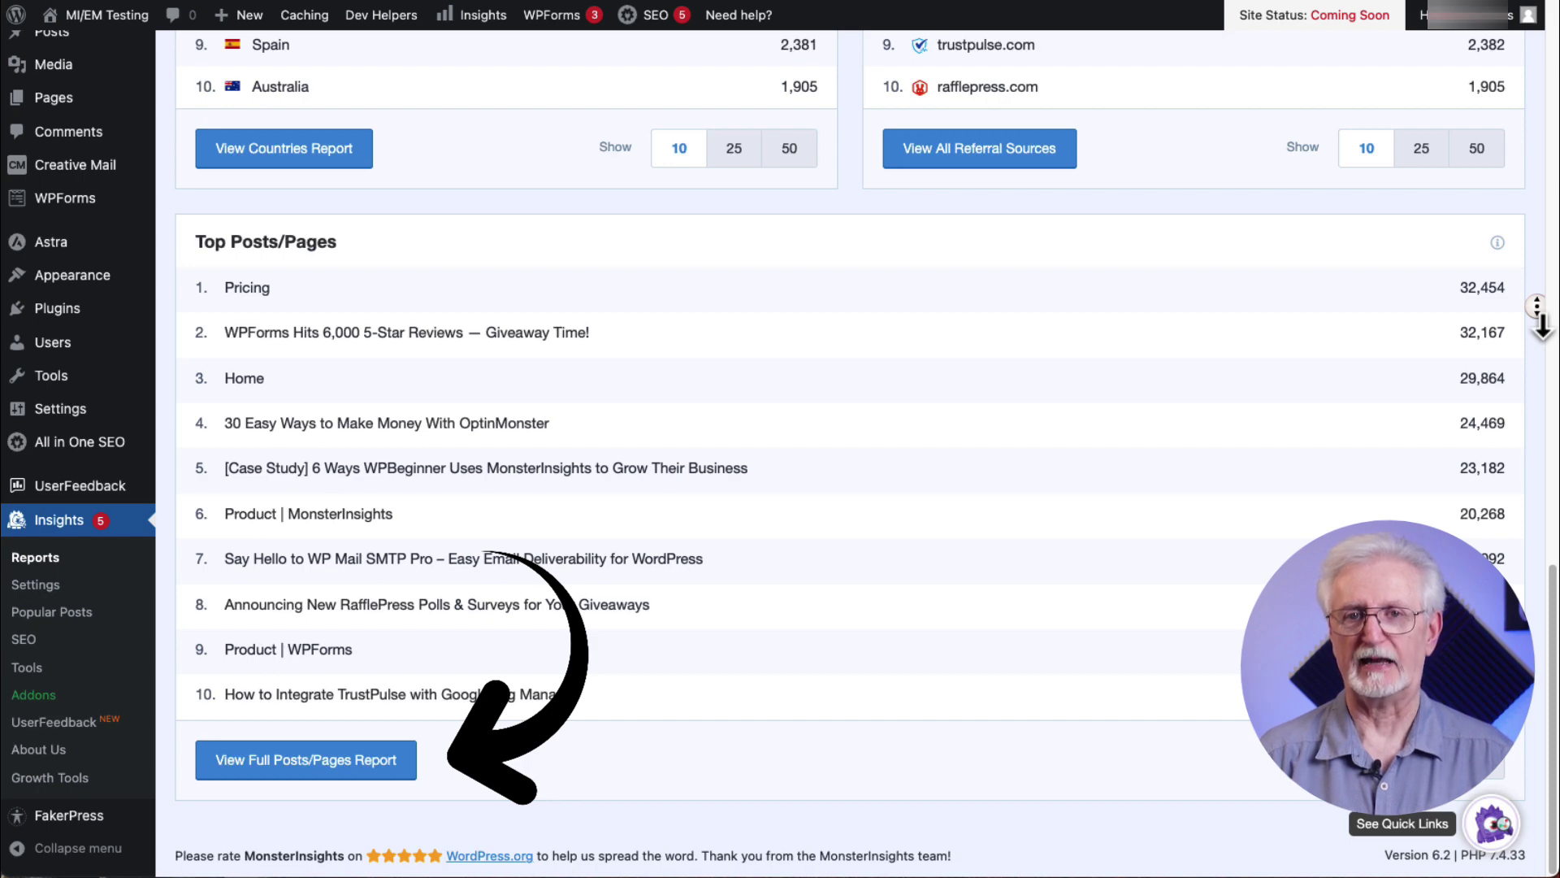
pyautogui.scroll(20, 1542, 325)
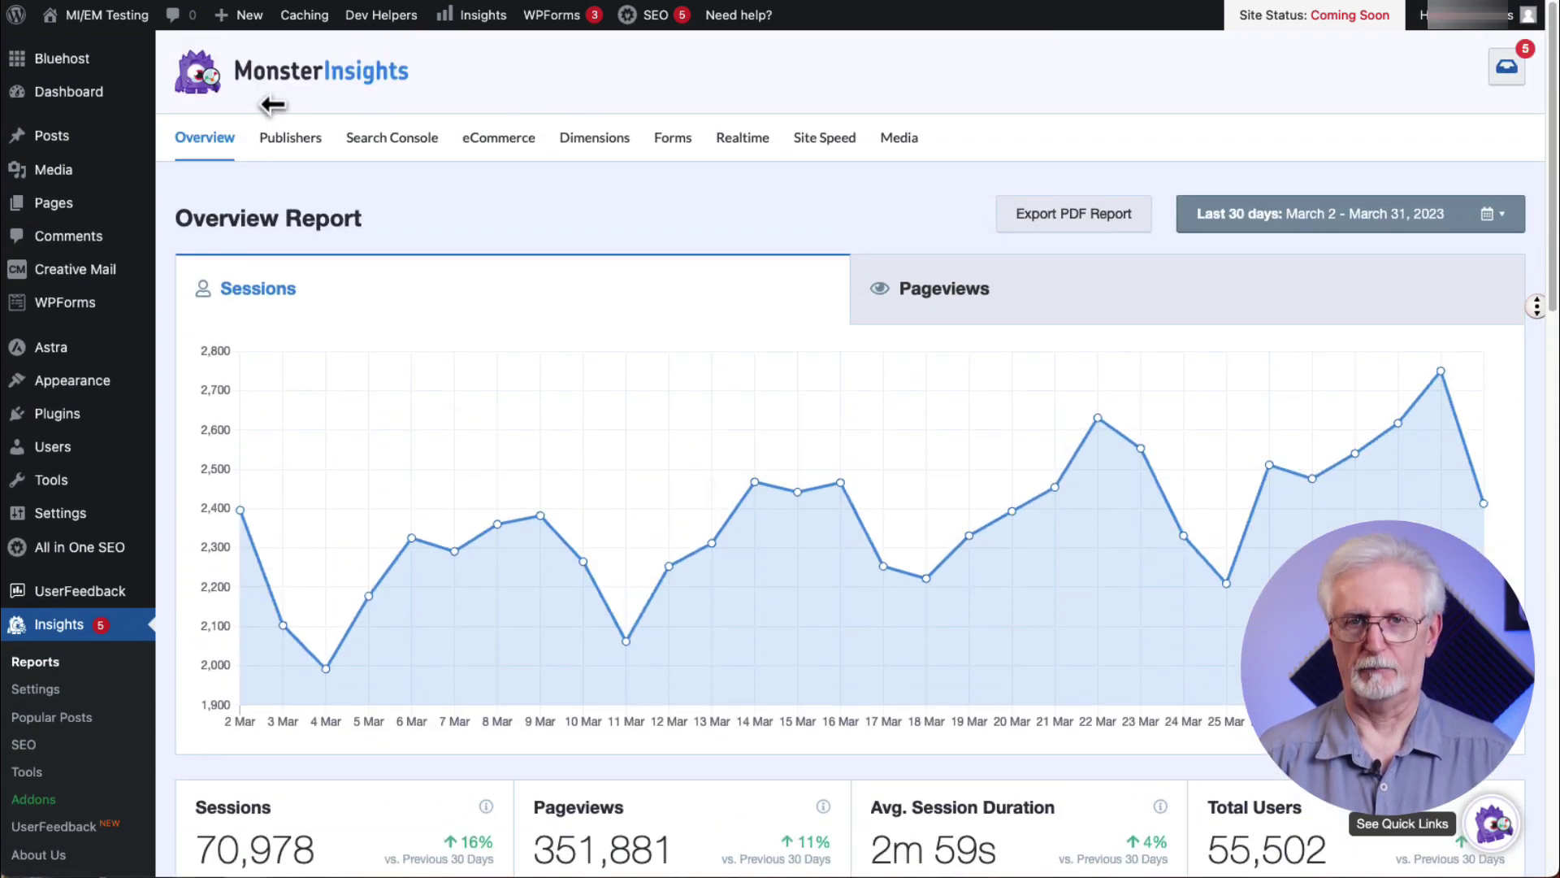
# Browse the Publishers landing-page report, then switch to the Search Console top search terms.
pyautogui.click(290, 137)
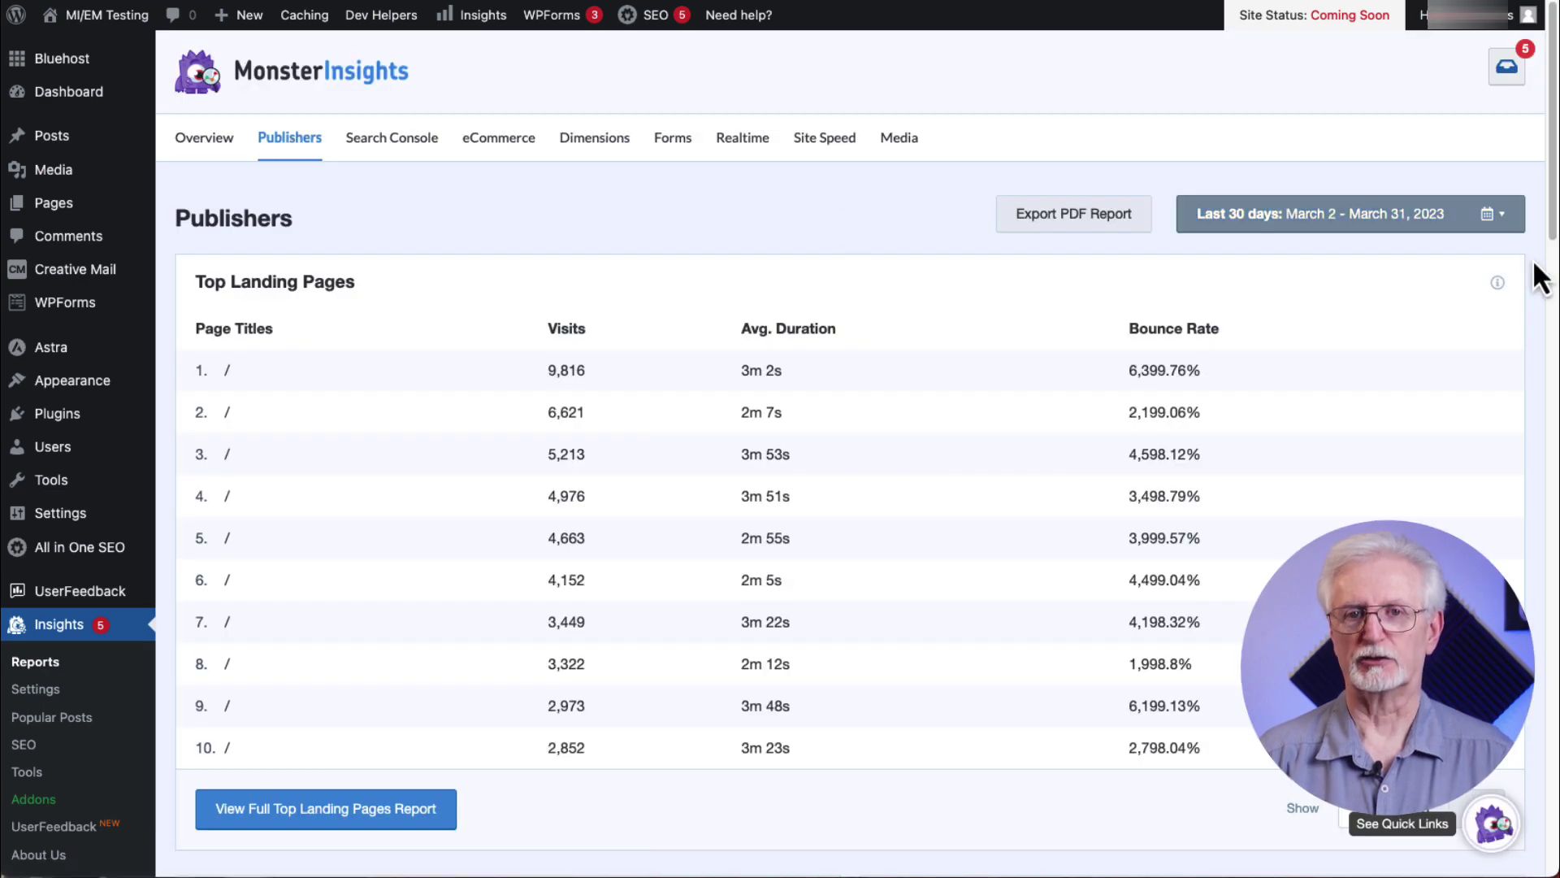
pyautogui.middleClick(1531, 257)
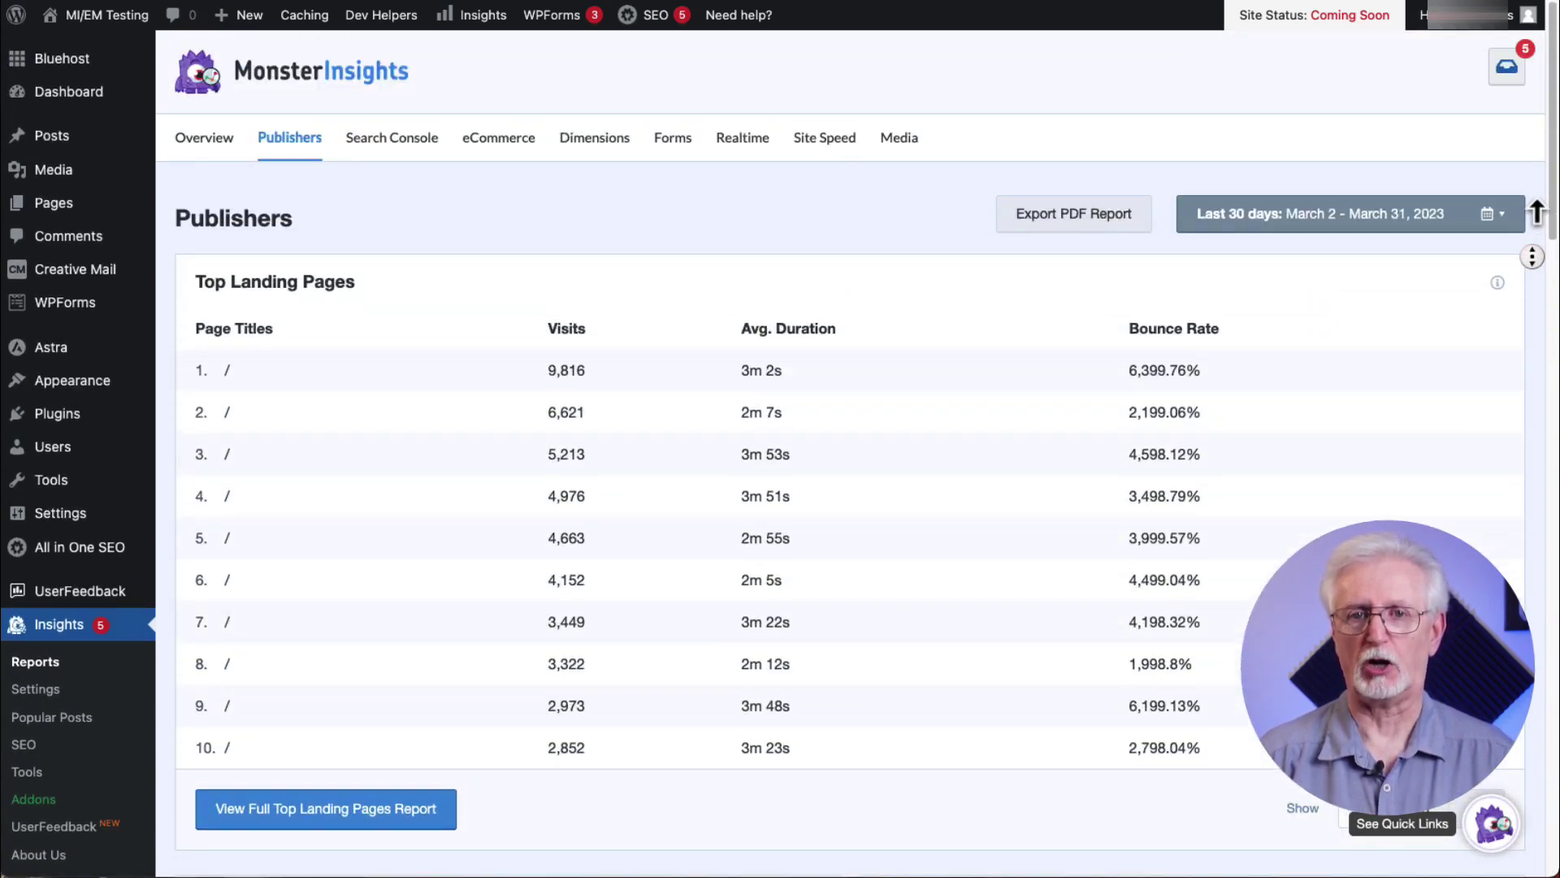
pyautogui.click(391, 138)
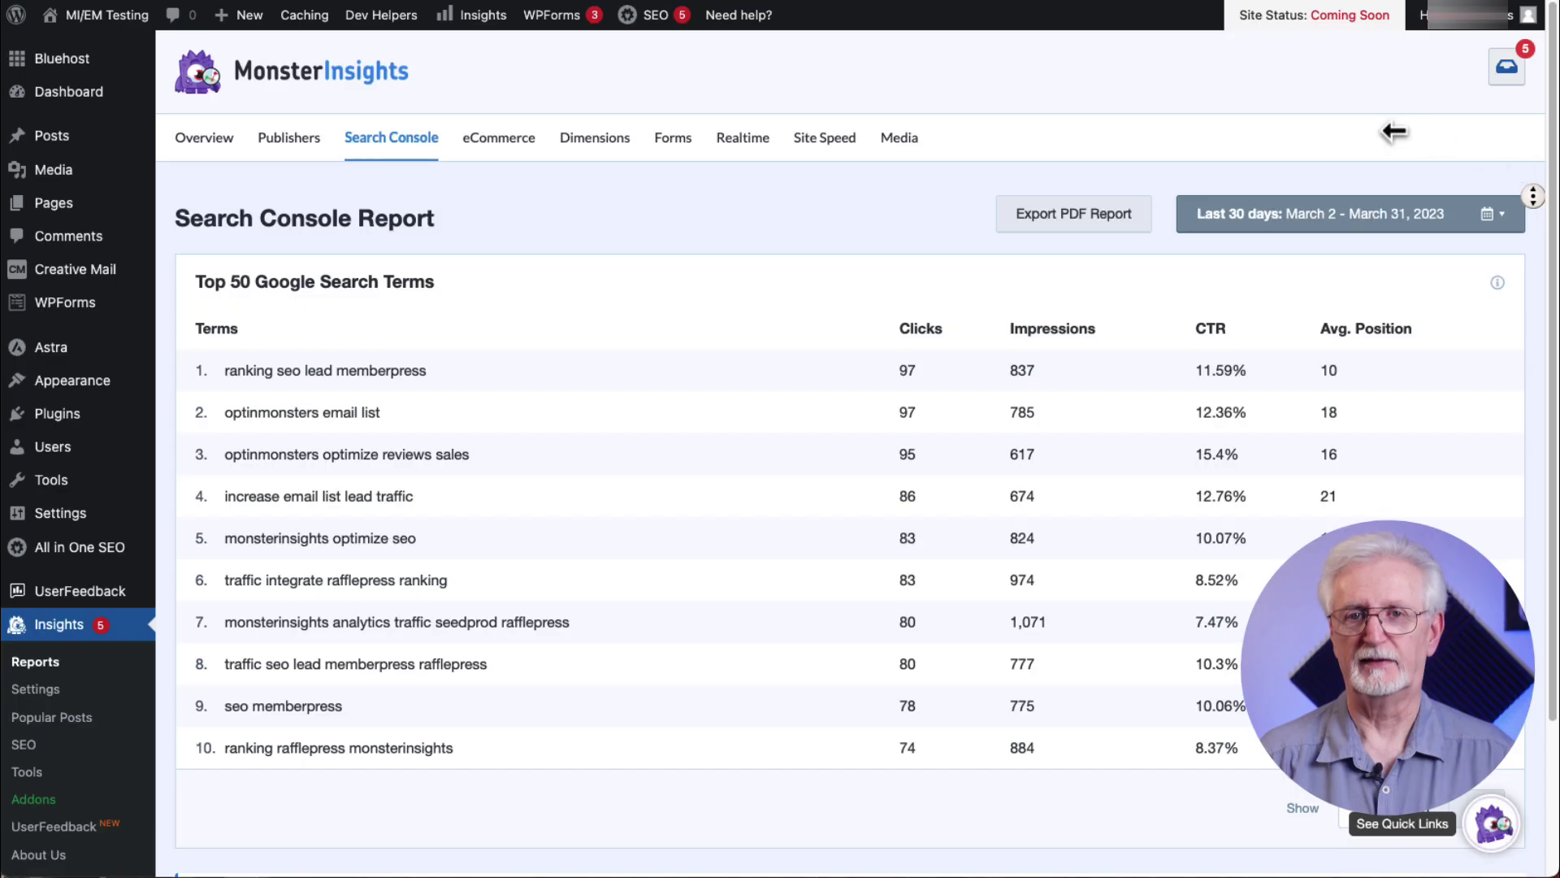
# Review the eCommerce report's 613 transactions, 57,725 revenue and 0.86% conversion rate.
pyautogui.click(505, 141)
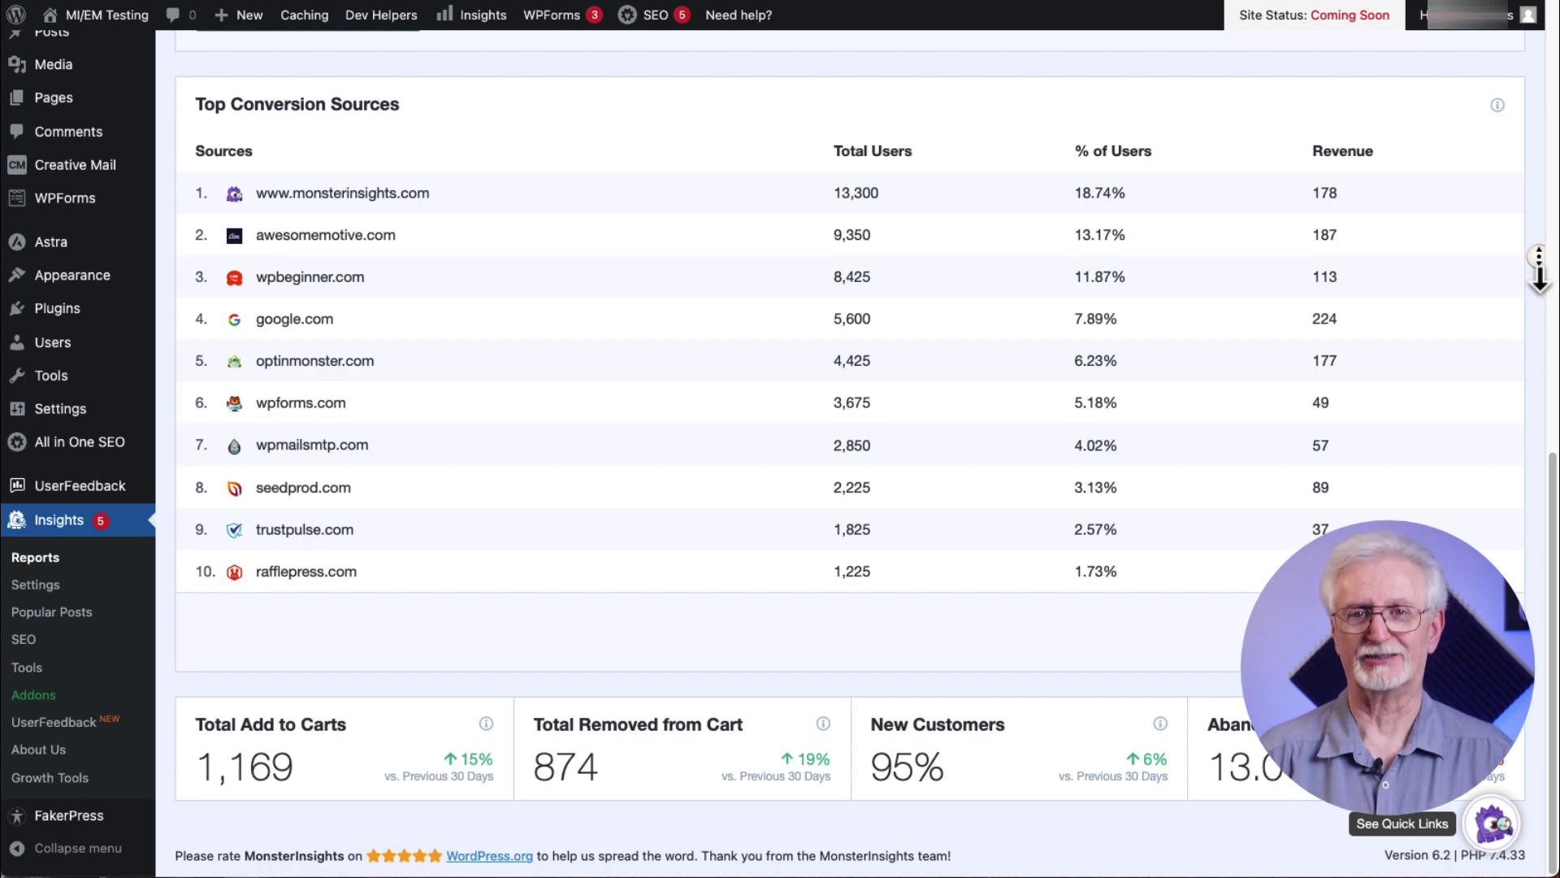
pyautogui.scroll(1, 1538, 269)
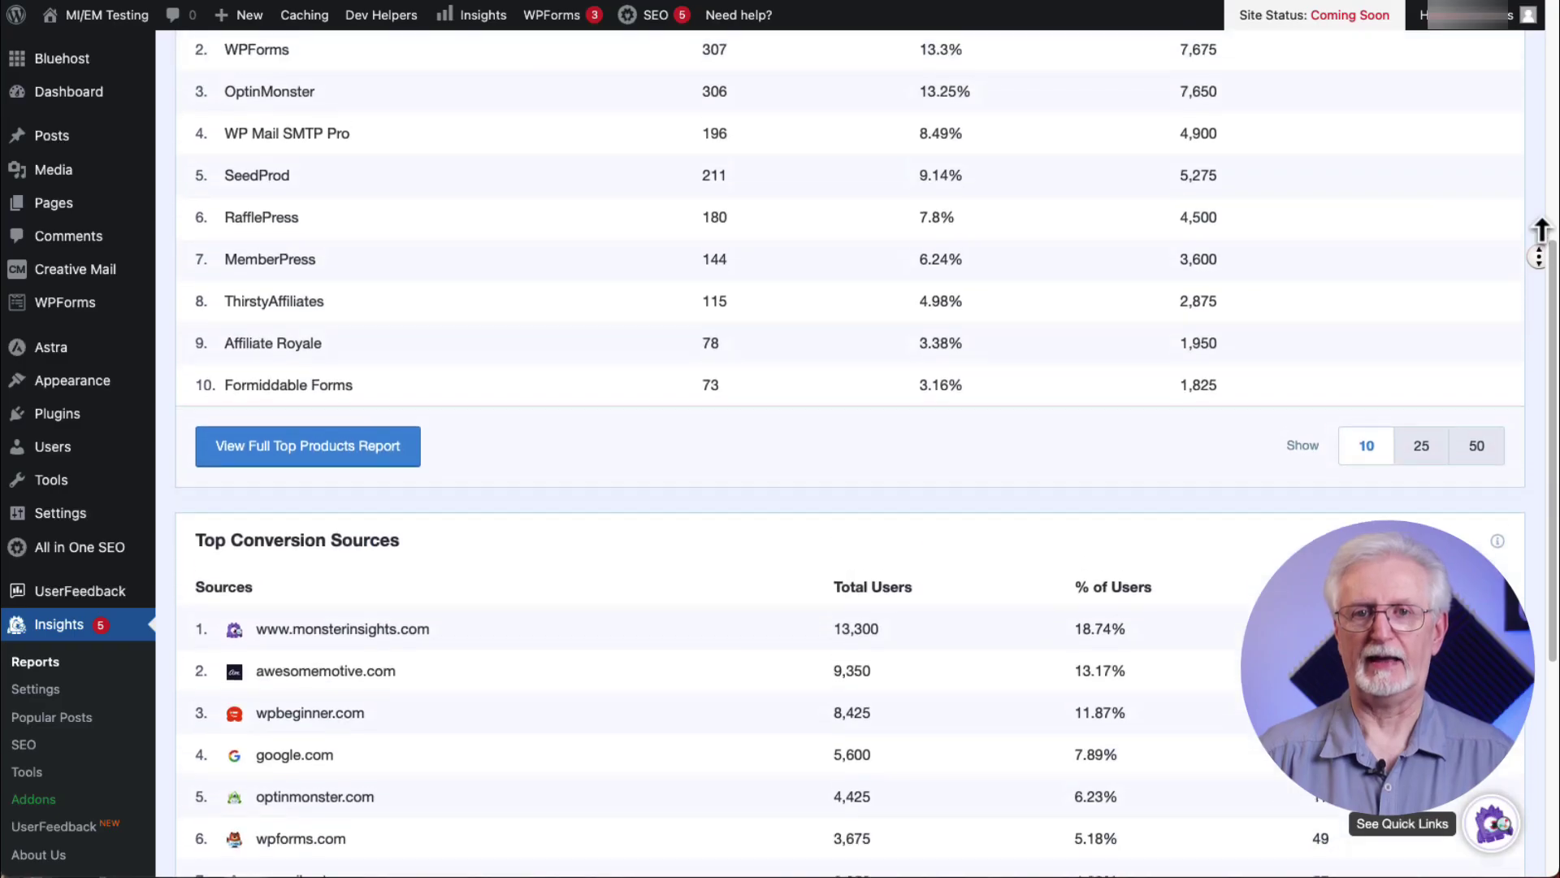
pyautogui.scroll(5, 1541, 230)
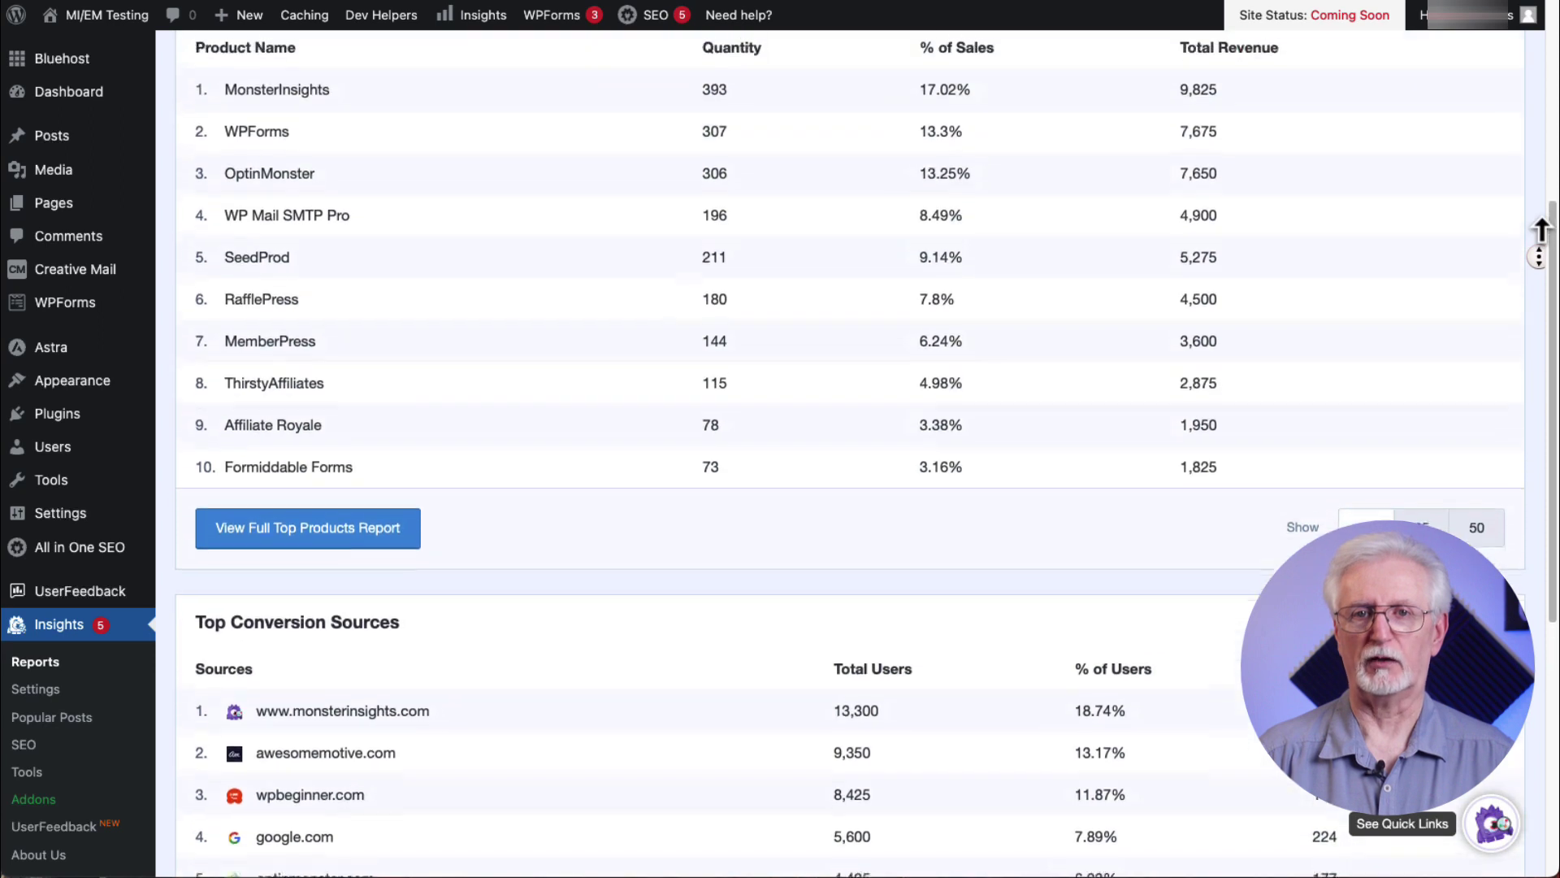
pyautogui.scroll(5, 1542, 230)
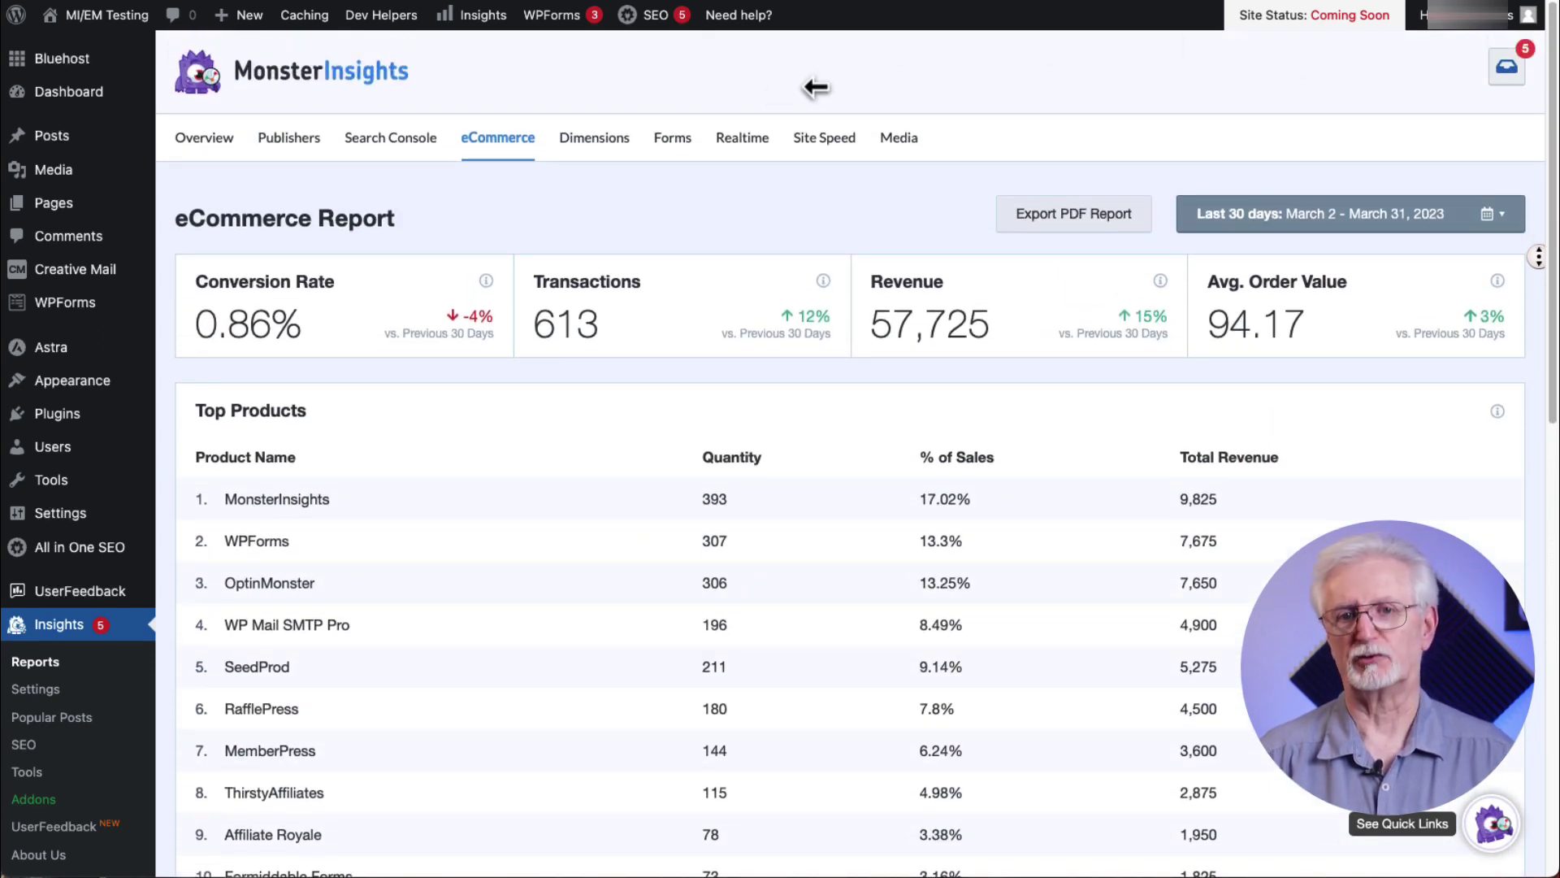
# Review the Dimensions report's top tags (optimize, 24,842 views) and categories (Tutorial, 41,877).
pyautogui.click(601, 144)
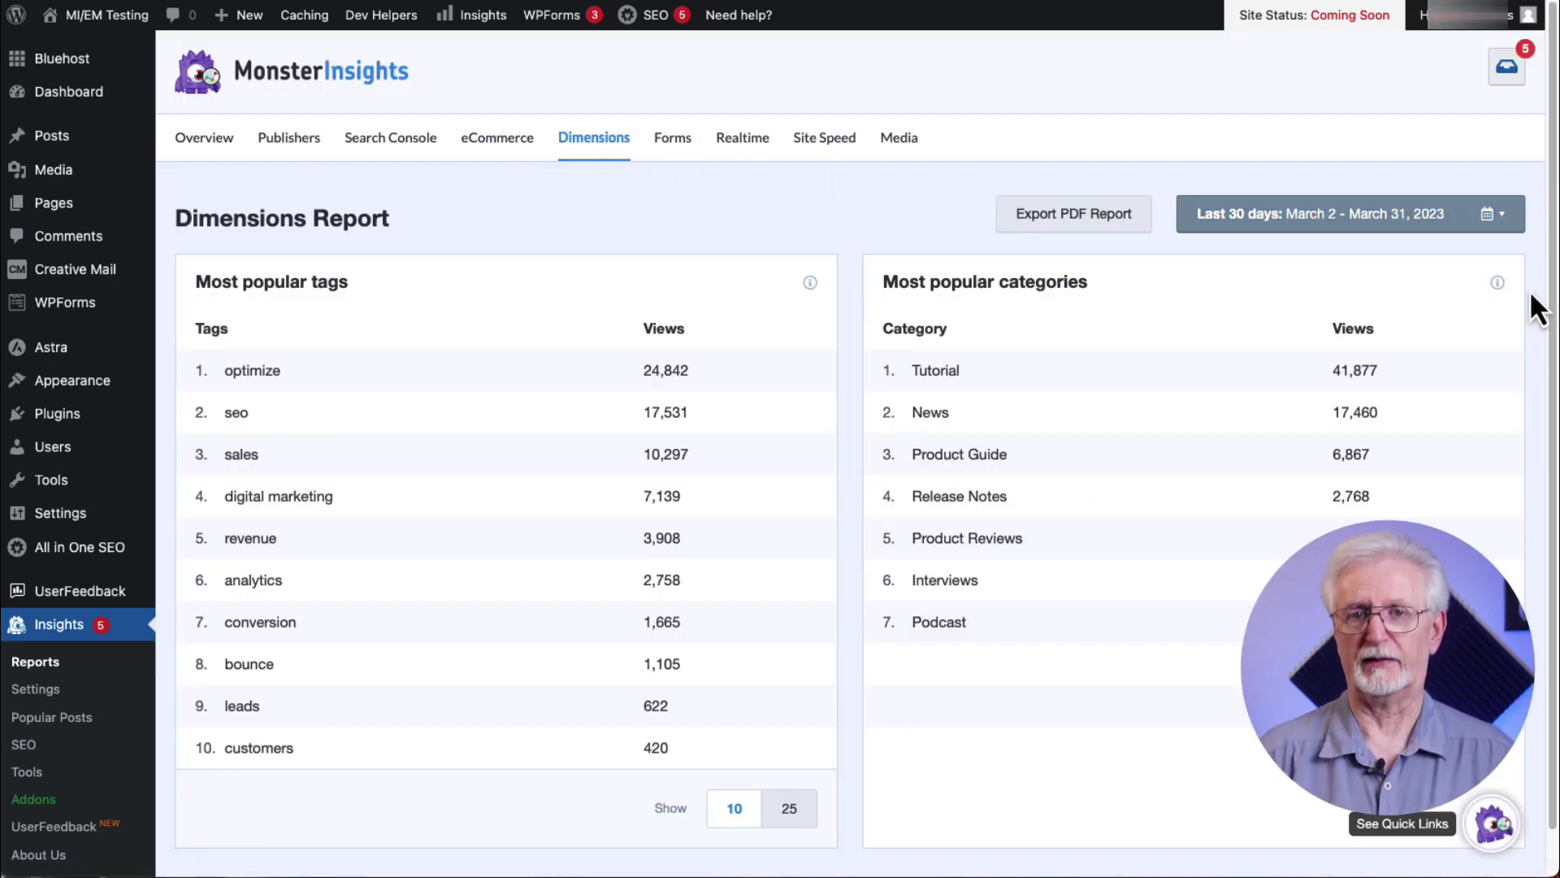
pyautogui.scroll(-1, 1536, 306)
pyautogui.scroll(-2, 1538, 277)
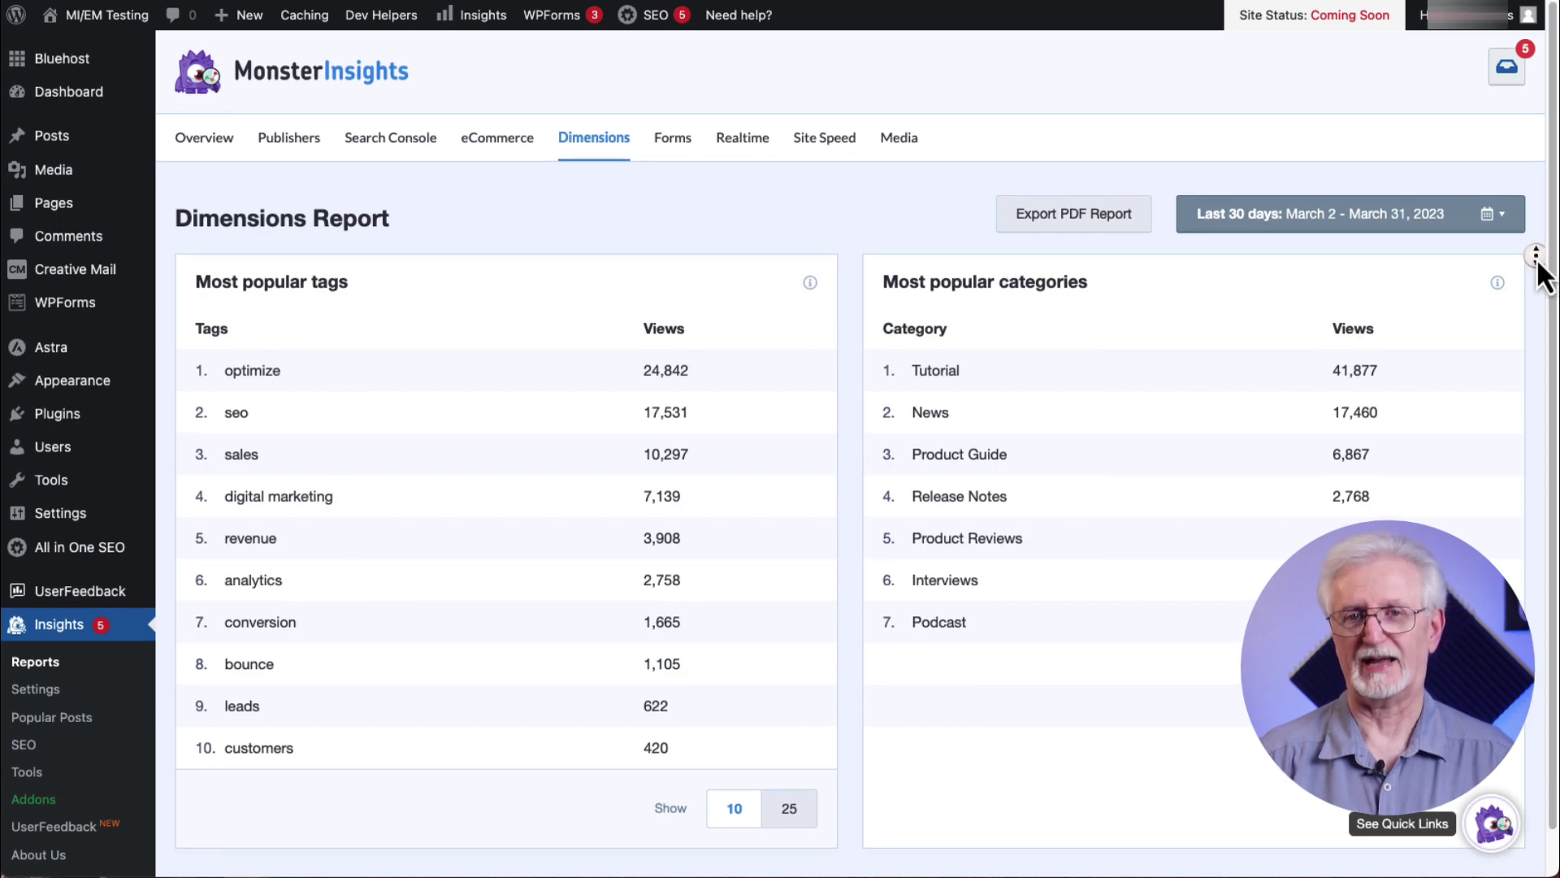
pyautogui.scroll(-3, 1538, 276)
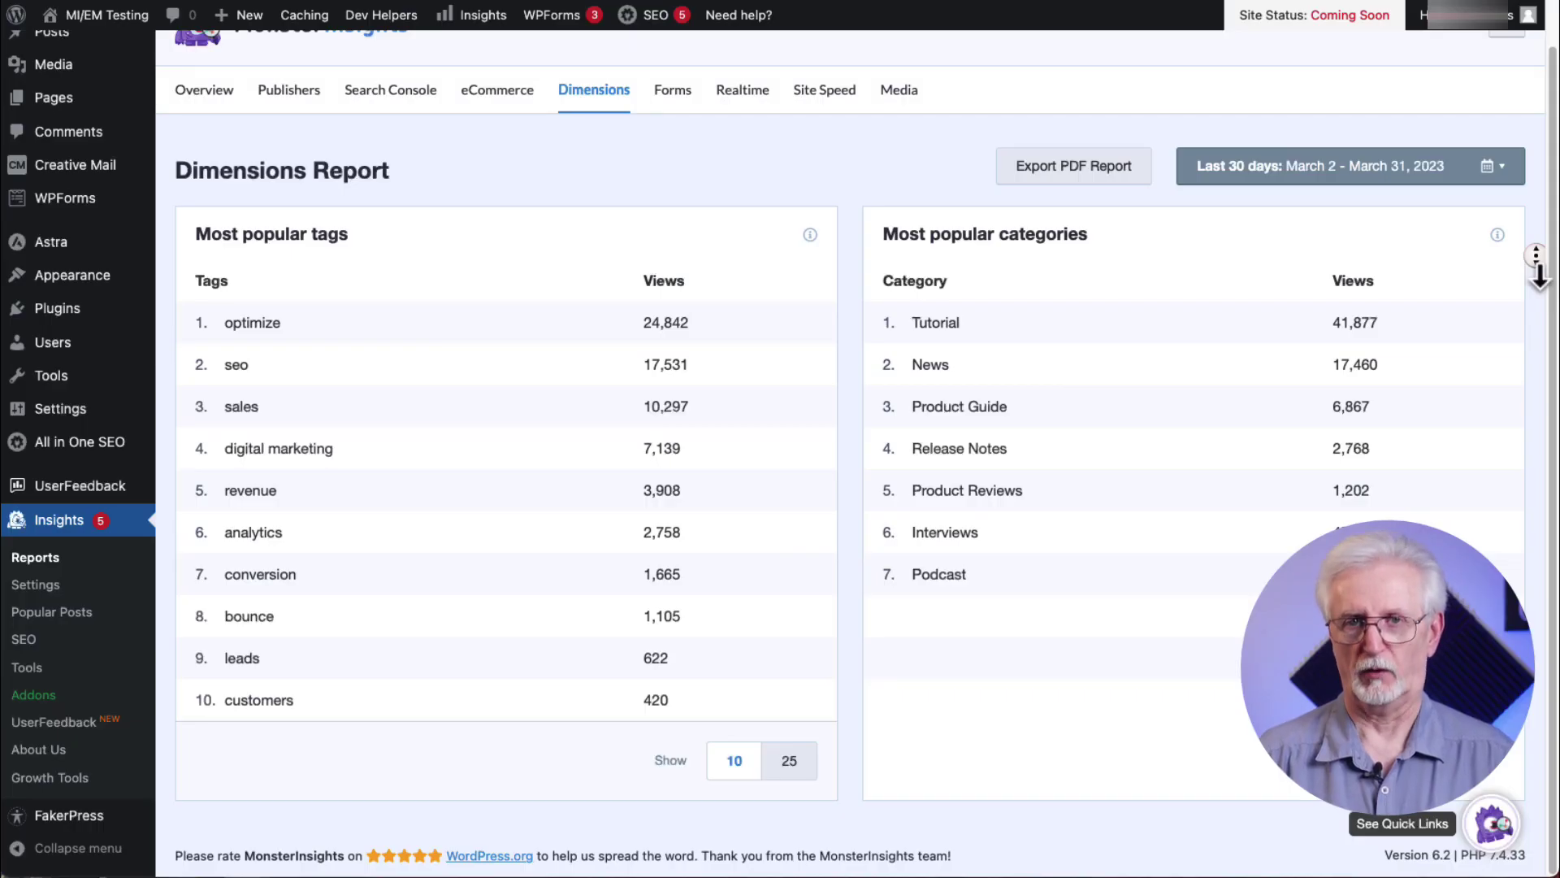
pyautogui.scroll(3, 1536, 260)
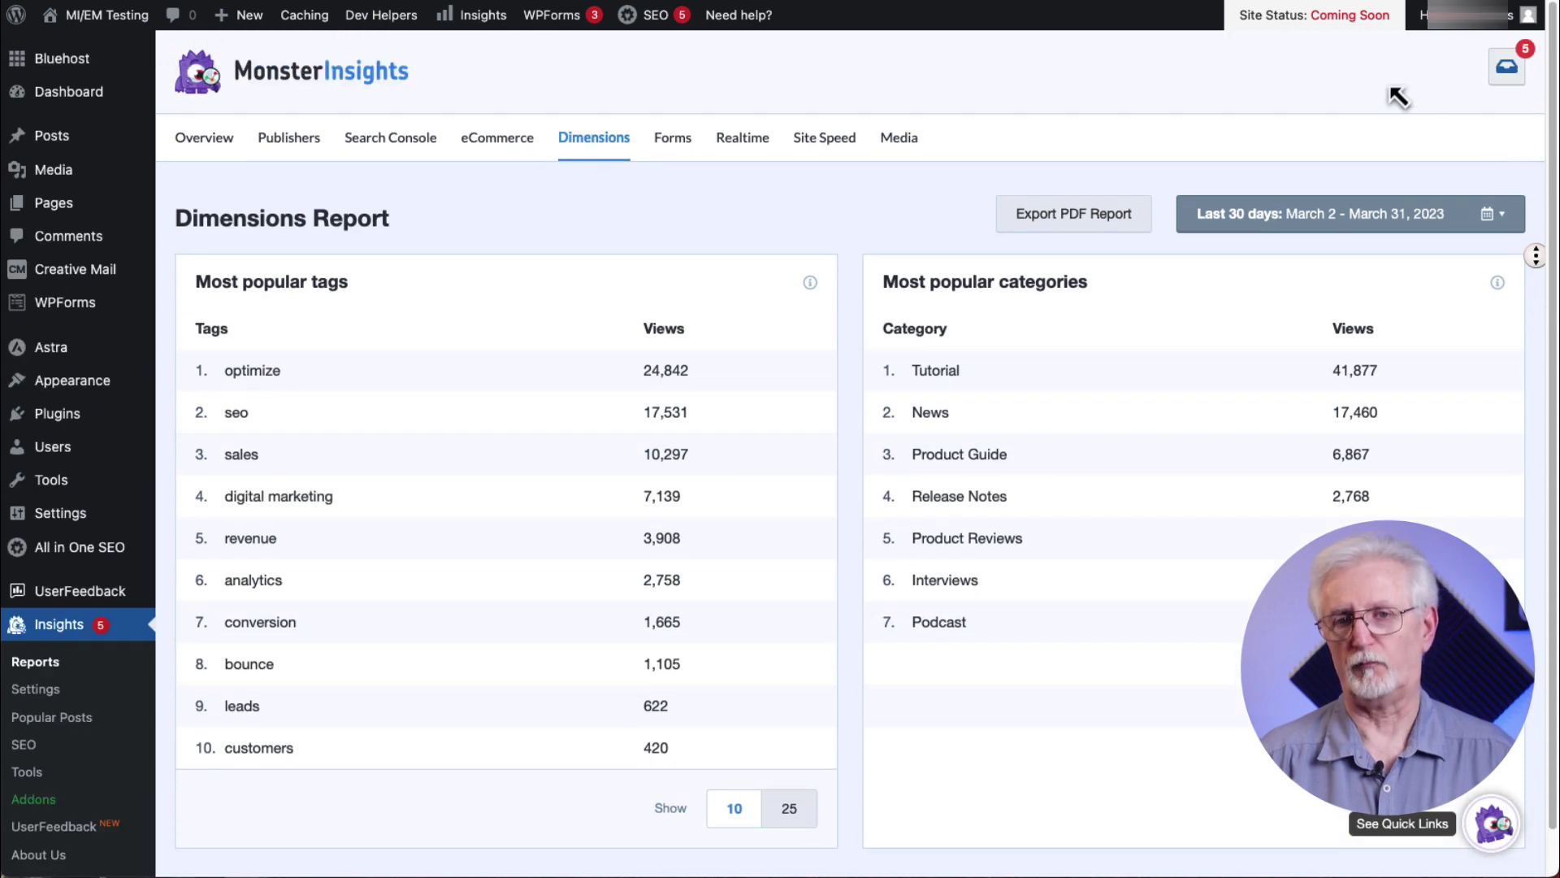
# View the Forms report, led by Contact - PDP with 550 impressions.
pyautogui.click(675, 137)
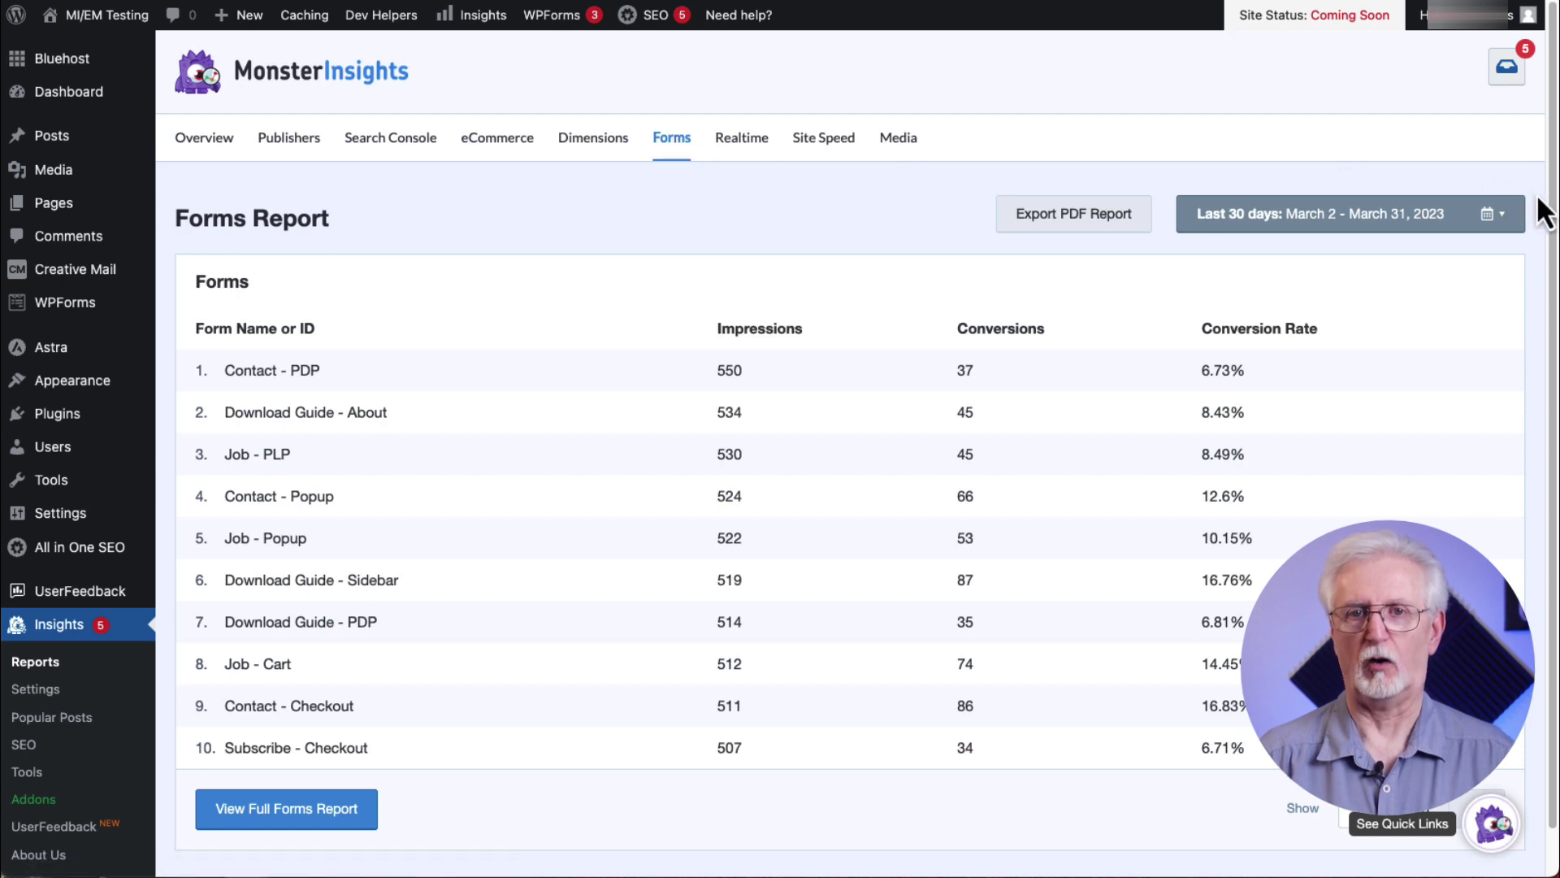
pyautogui.scroll(-2, 1538, 203)
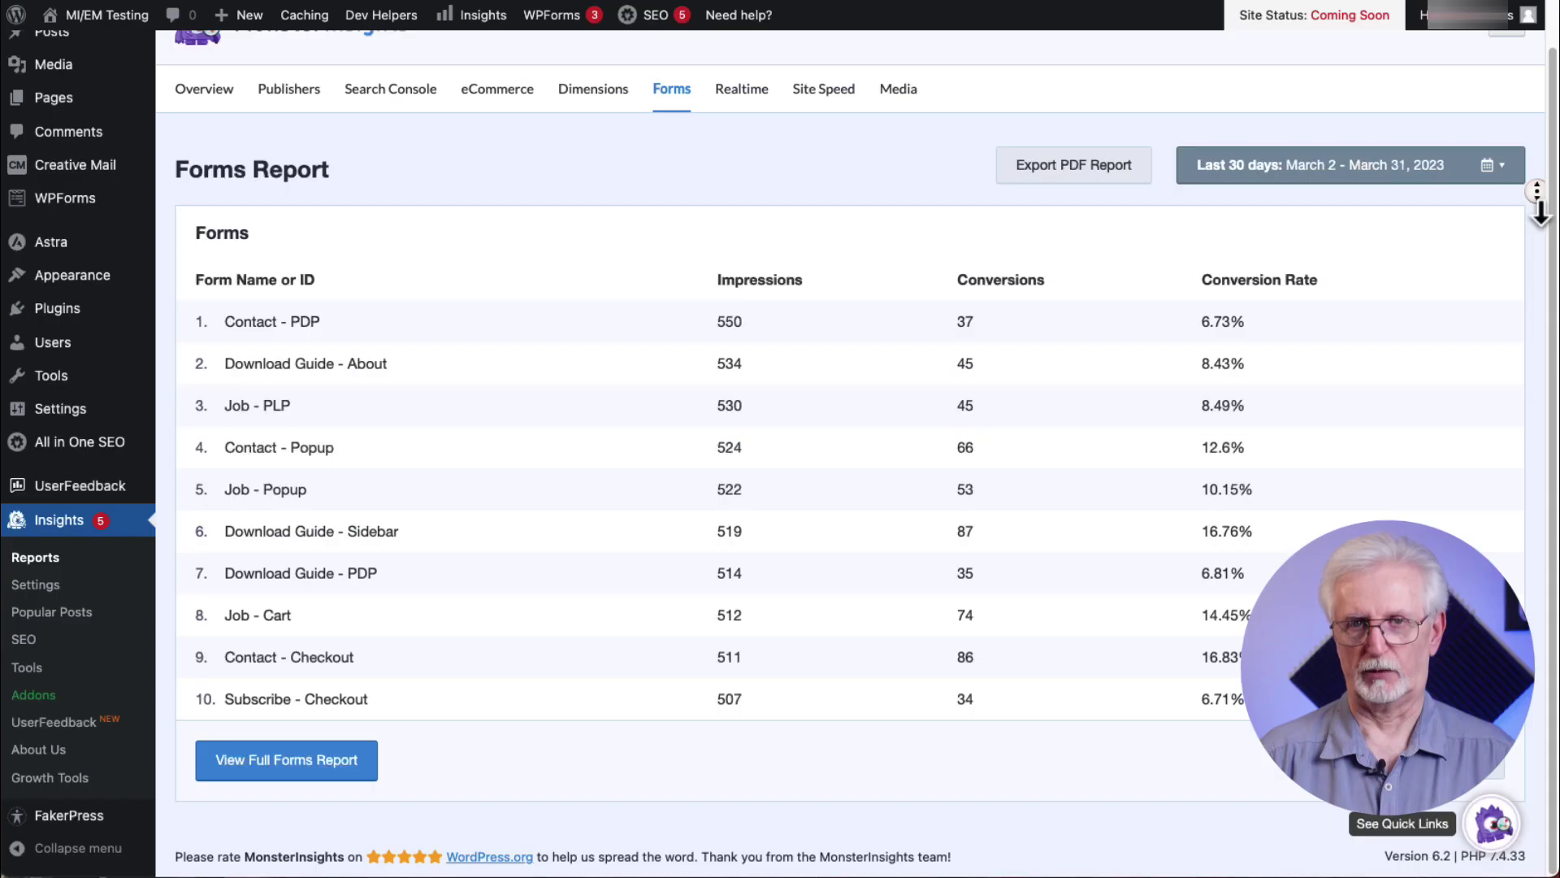
# Look through the Real-Time and Site Speed reports, then scroll the Media report's video plays.
pyautogui.scroll(2, 1534, 199)
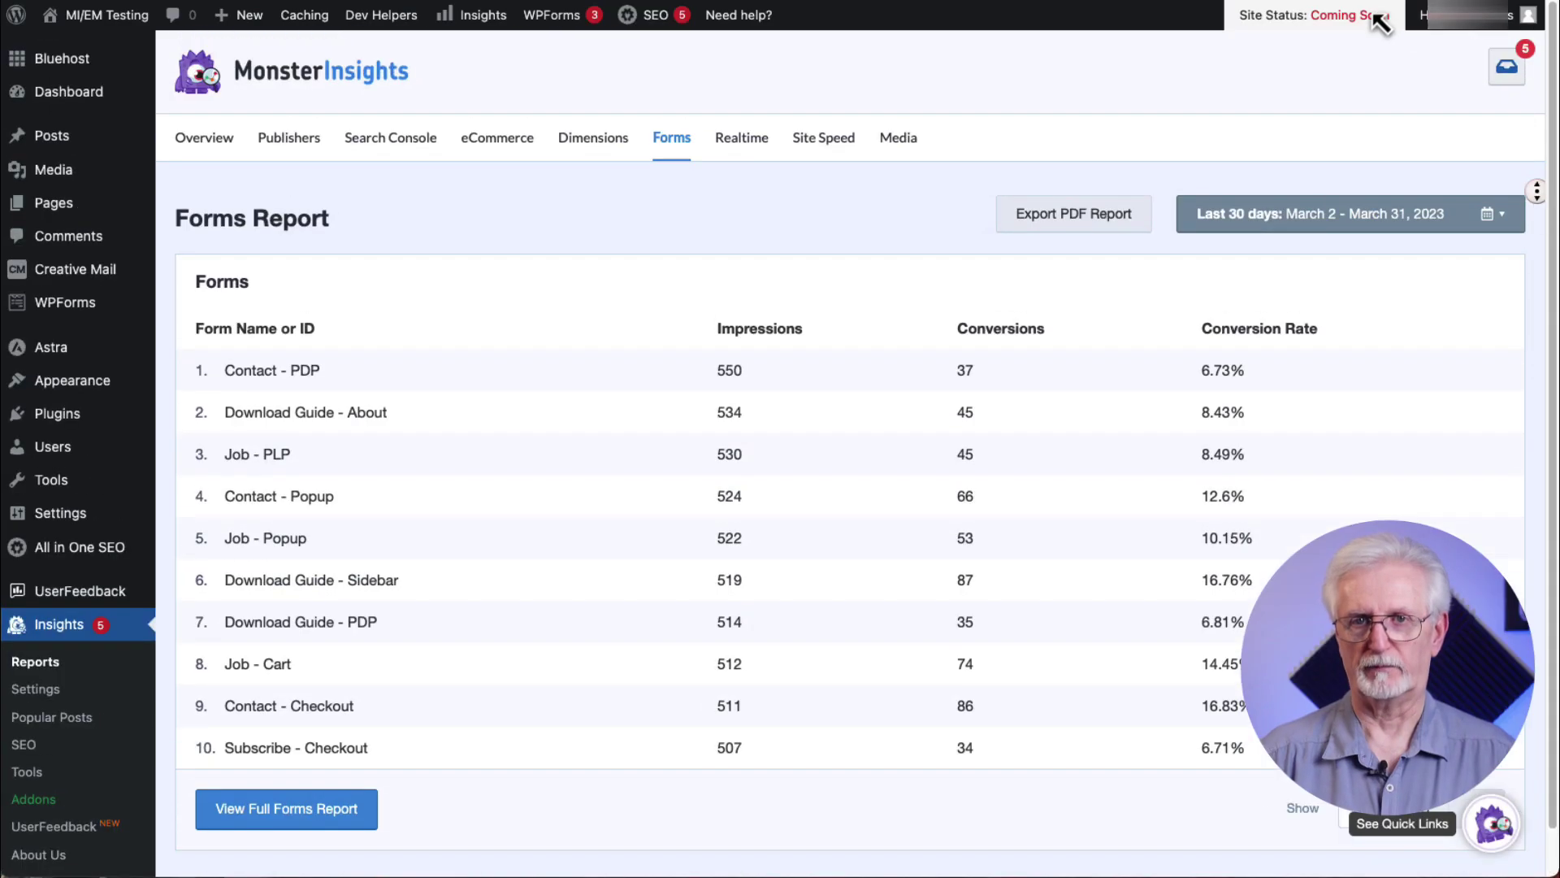
pyautogui.click(736, 139)
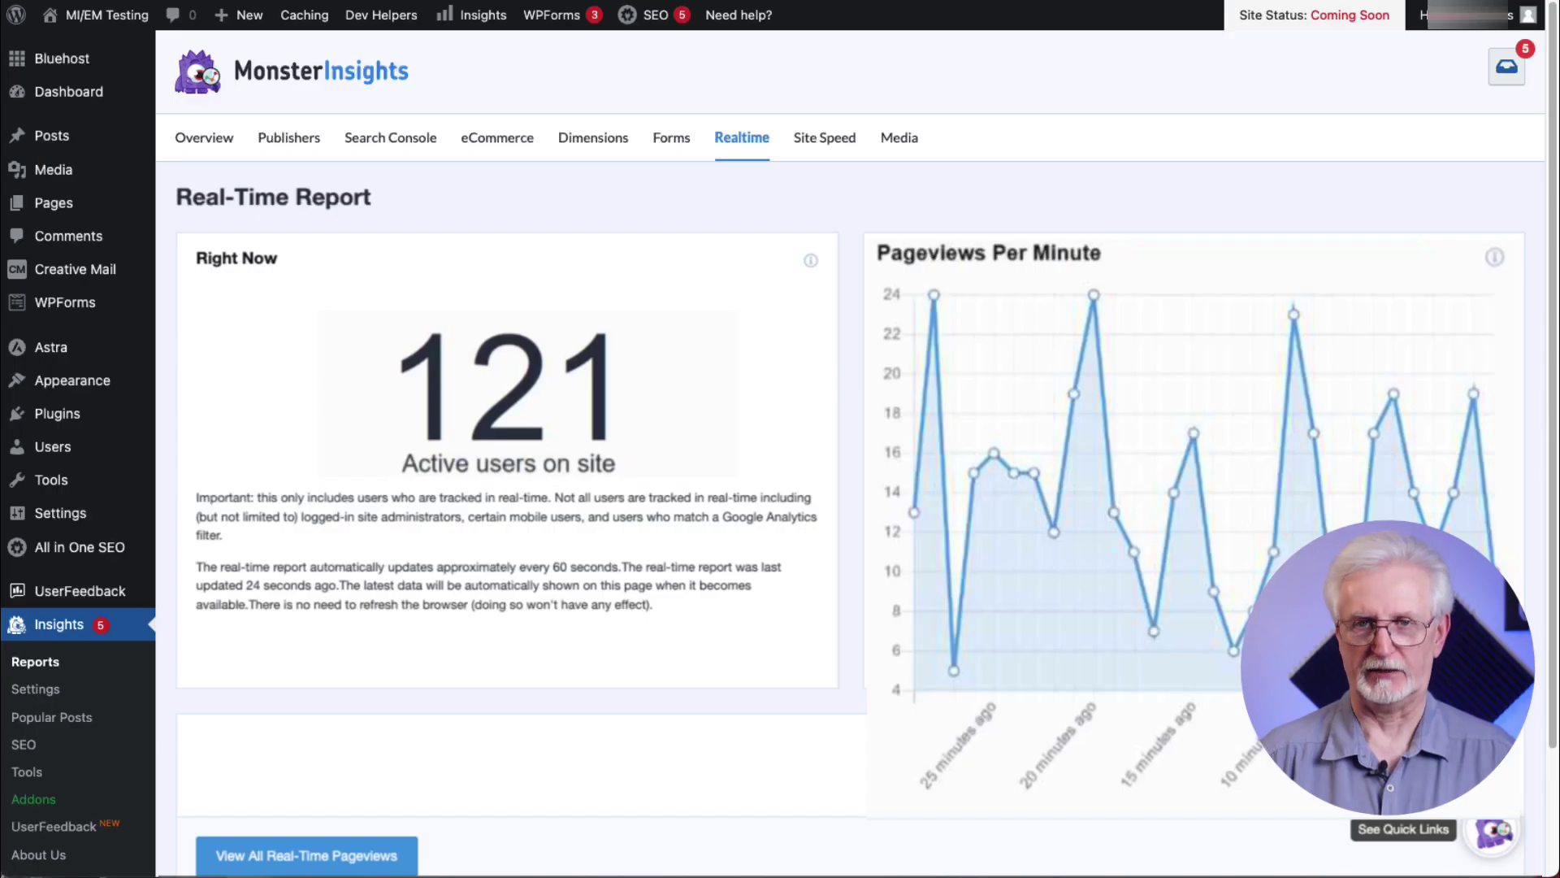
pyautogui.click(809, 150)
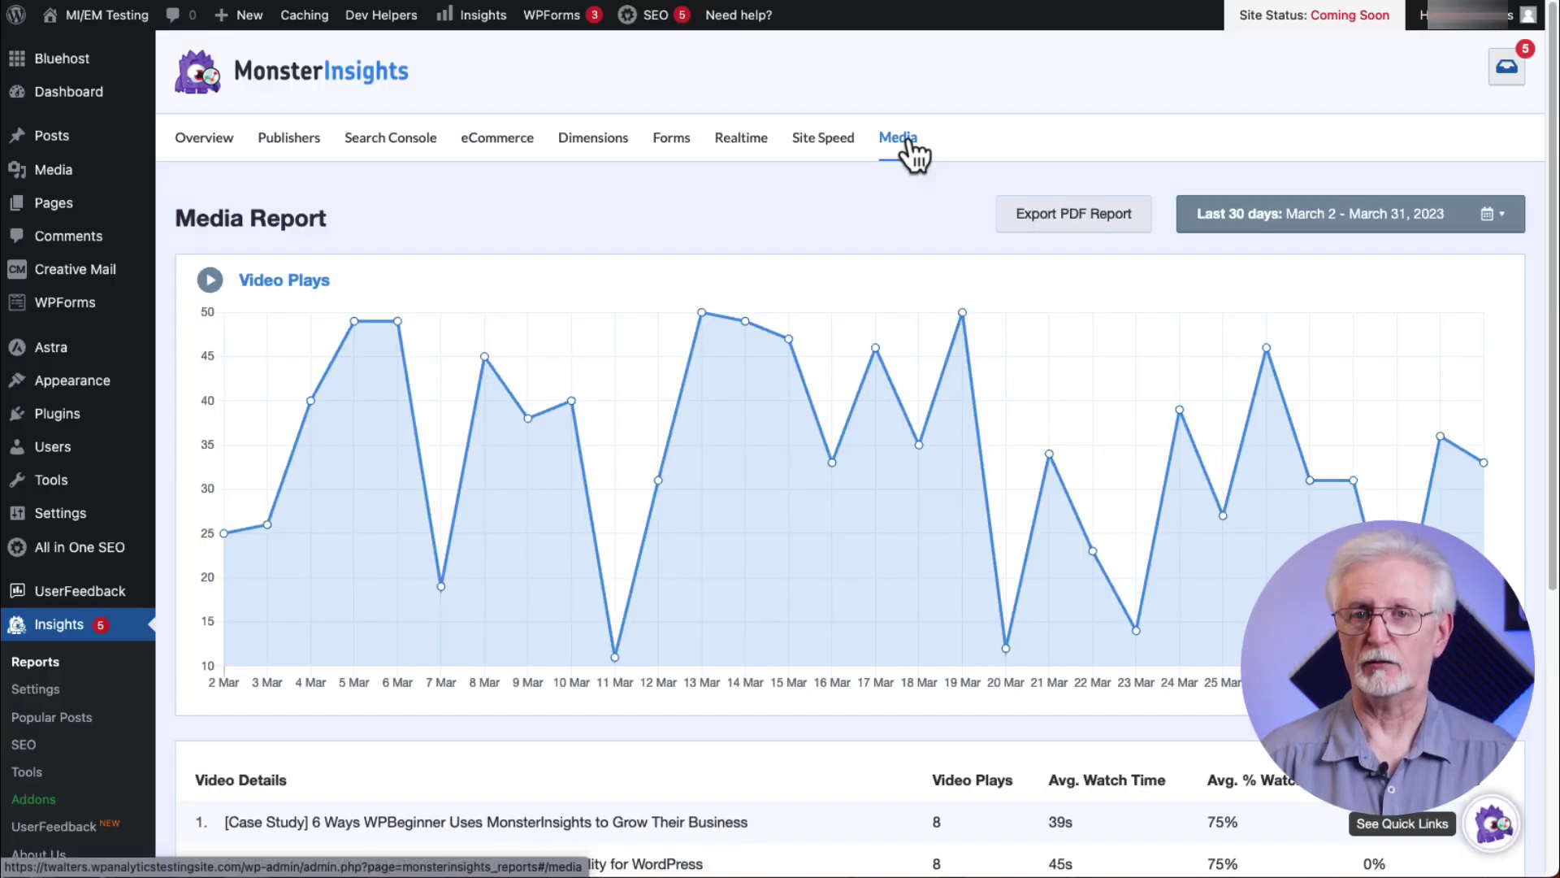
pyautogui.middleClick(1542, 317)
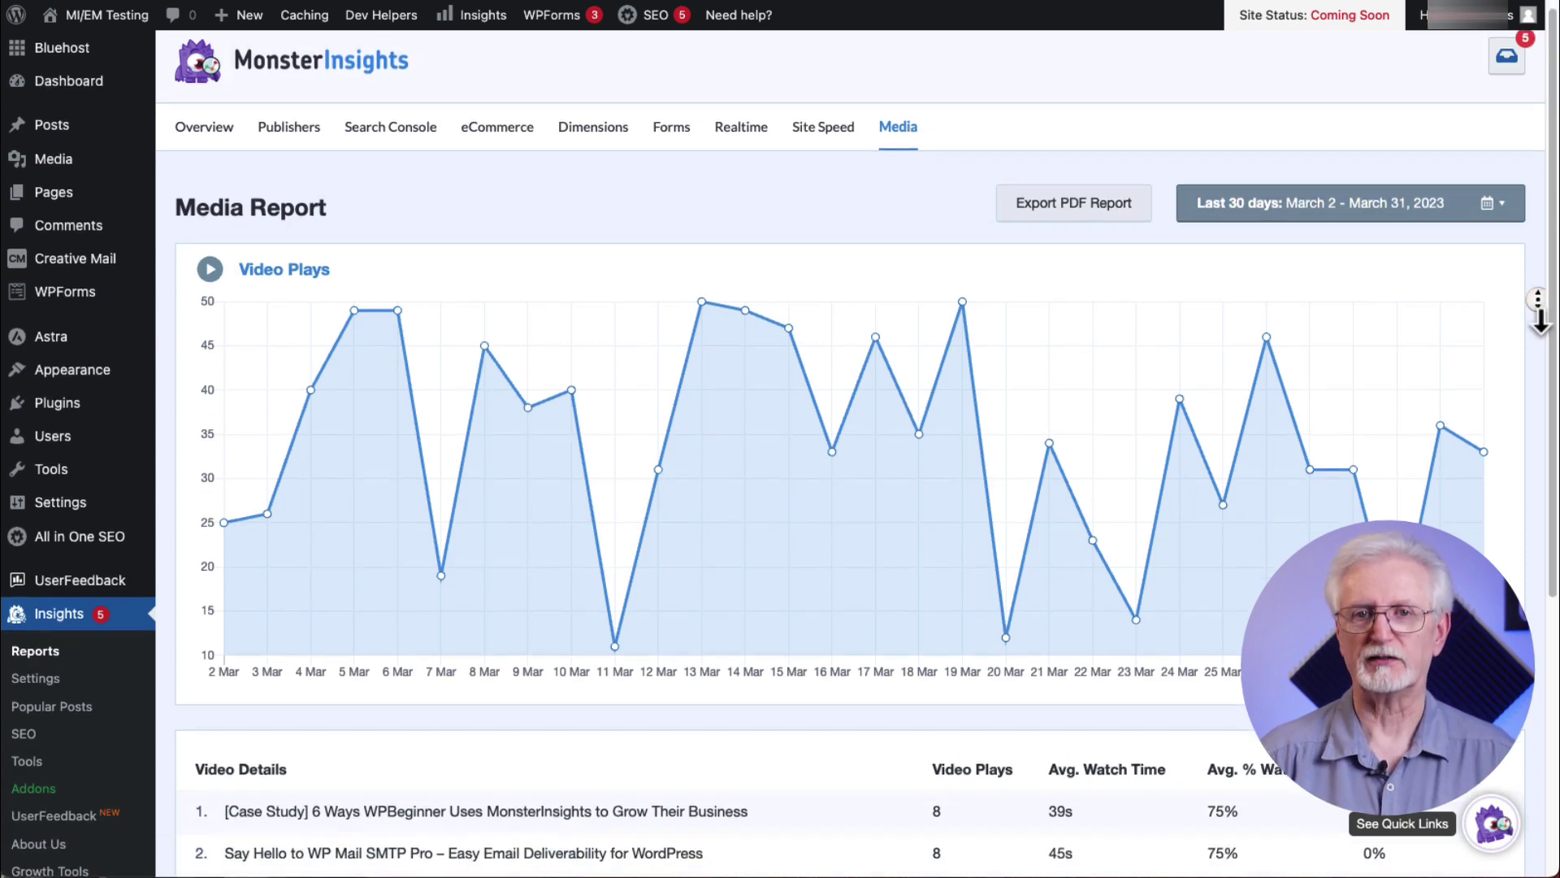